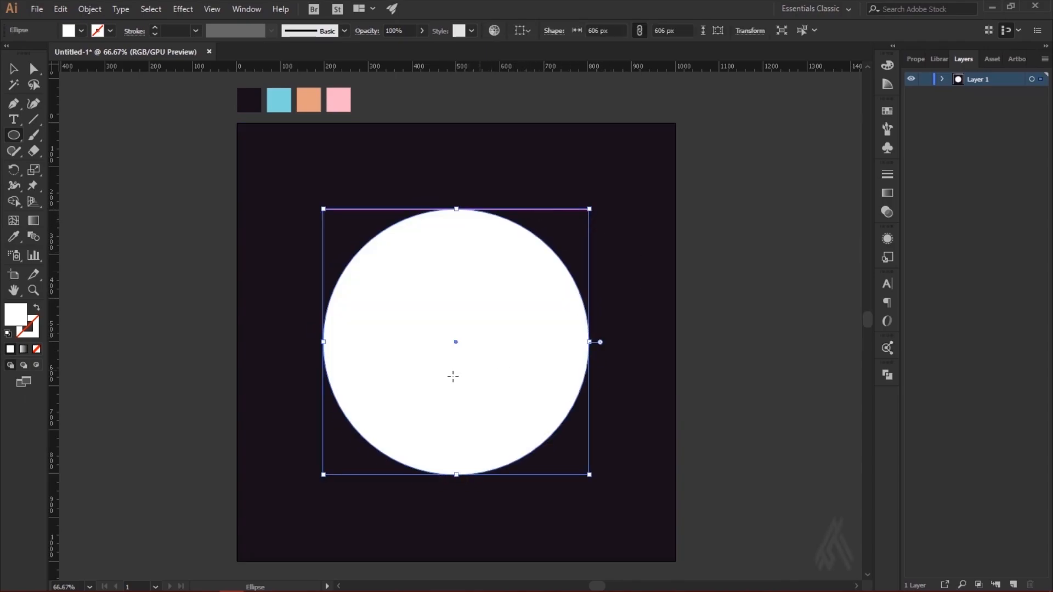
# Step: Fill the large circle with the orange colour sampled from the palette squares above the artboard
pyautogui.click(15, 237)
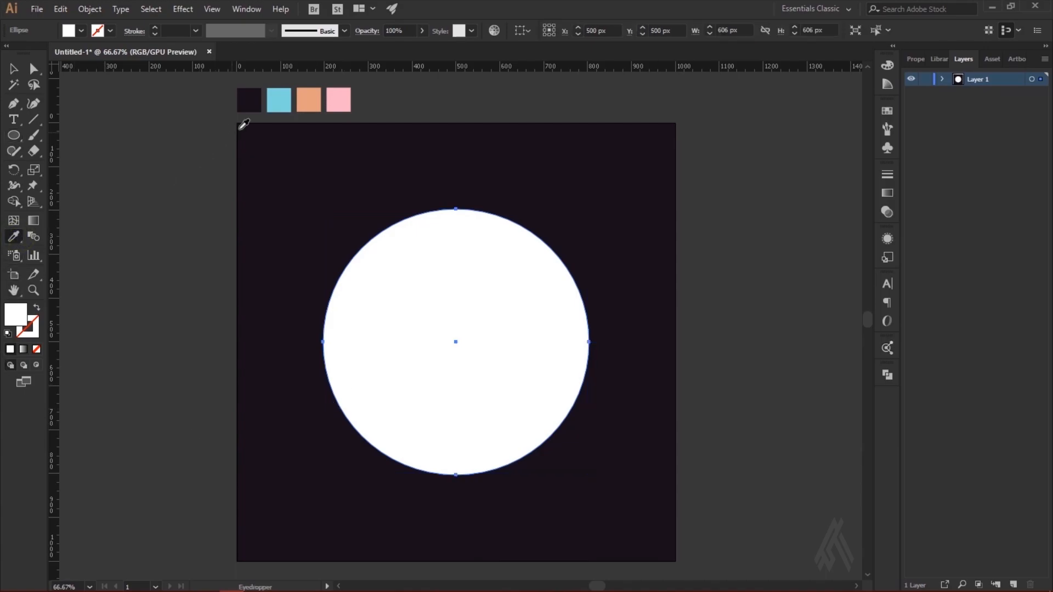
pyautogui.click(319, 101)
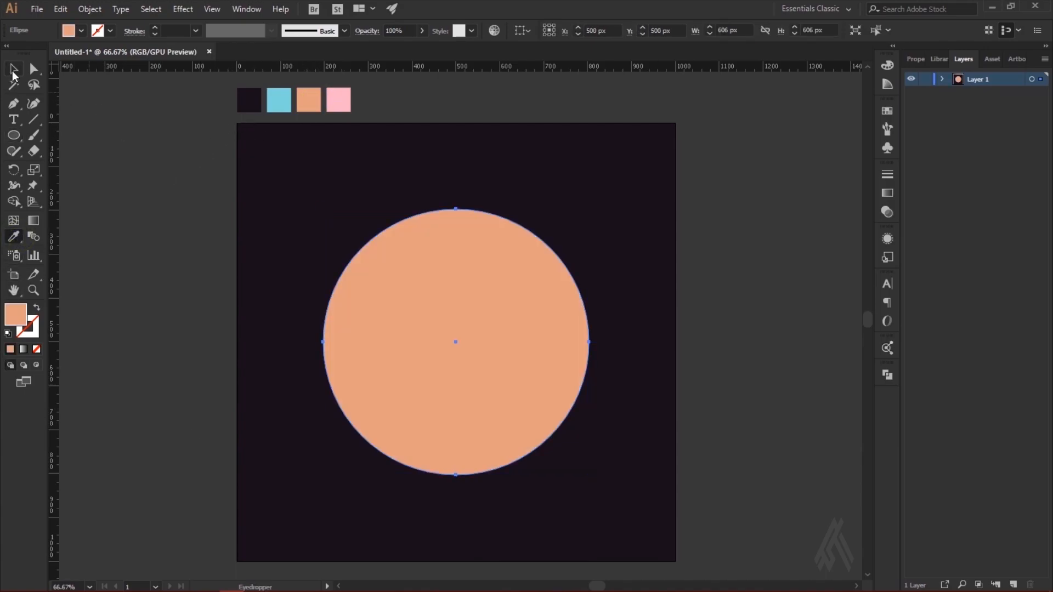
pyautogui.click(18, 74)
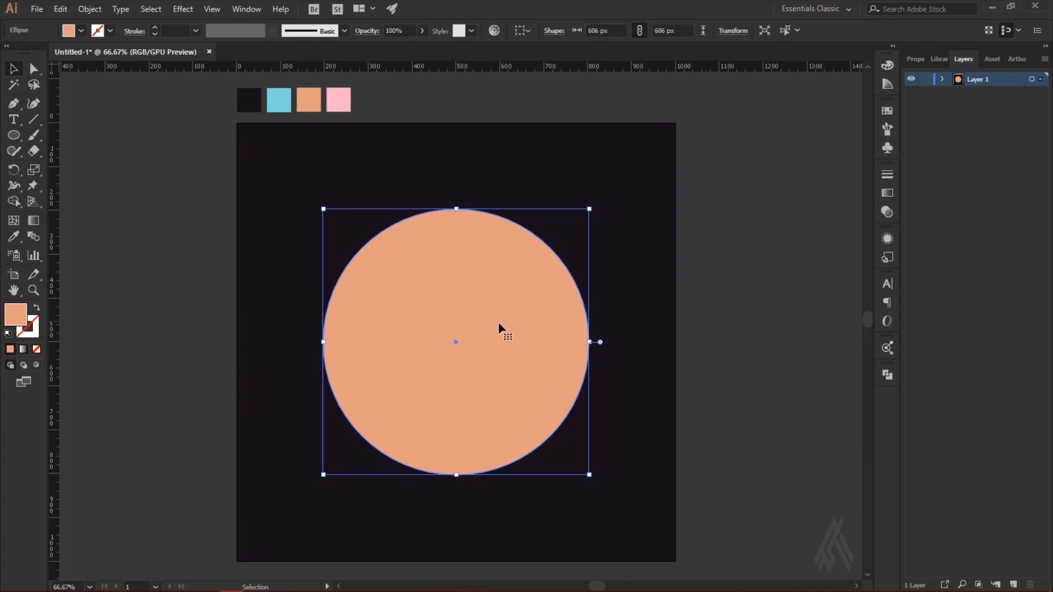
# Step: Draw a circle about 206 px in diameter from the centre of the large orange circle
pyautogui.press('l')
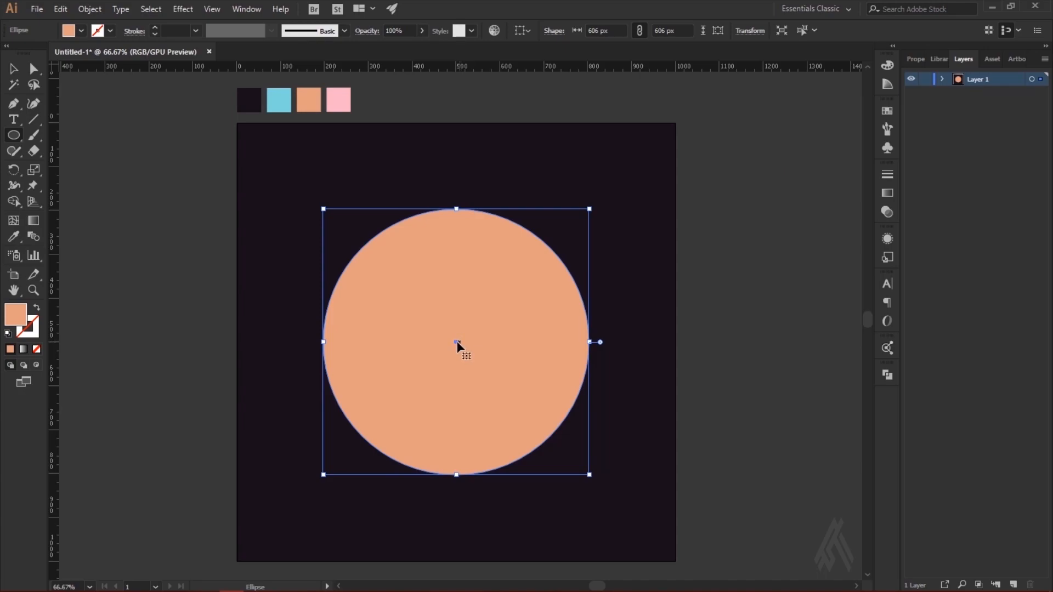
pyautogui.press('v')
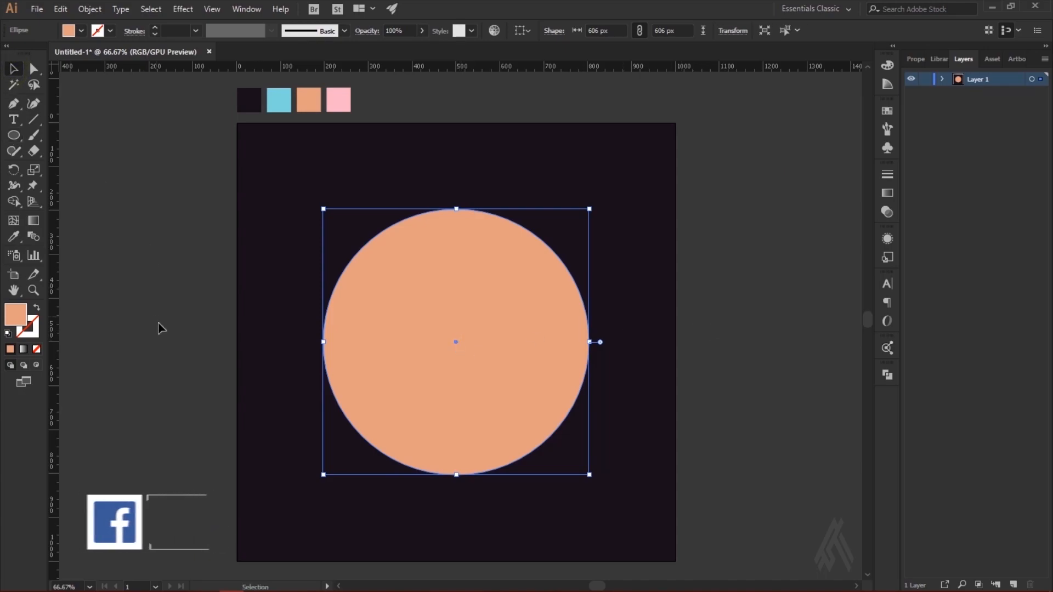
pyautogui.click(206, 354)
pyautogui.click(13, 135)
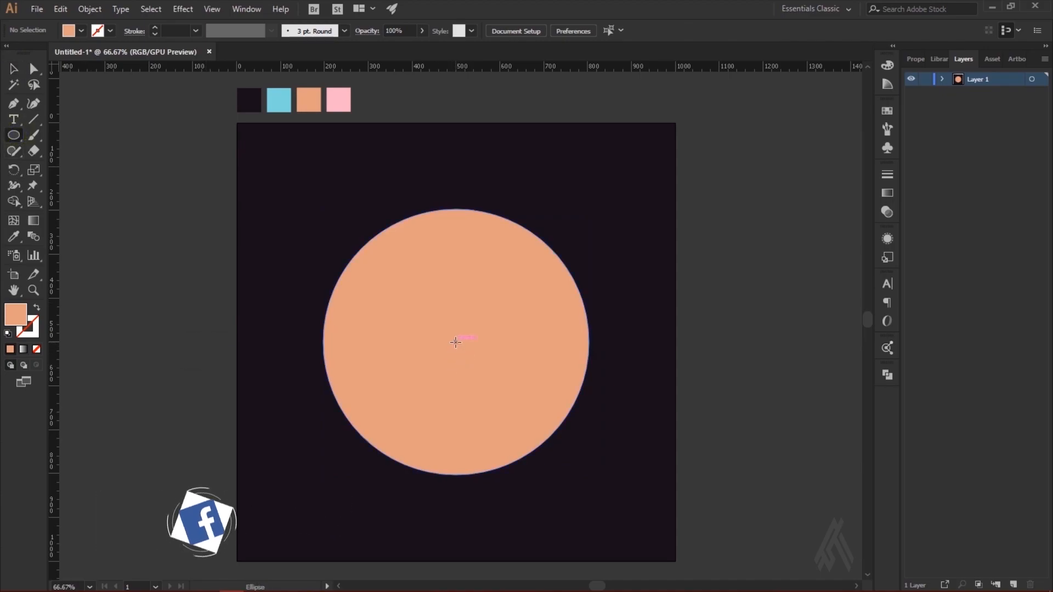
pyautogui.moveTo(456, 342); pyautogui.dragTo(488, 297)
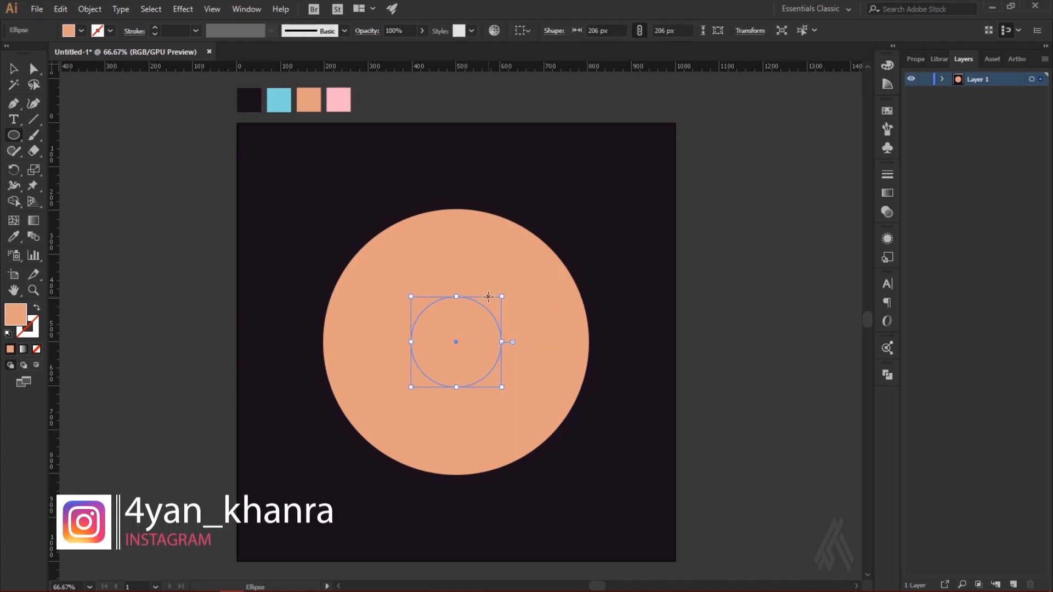
# Step: Split the two concentric circles into separate pieces with Pathfinder Divide and ungroup the result
pyautogui.click(13, 69)
pyautogui.keyDown('shift'); pyautogui.click(346, 279); pyautogui.keyUp('shift')
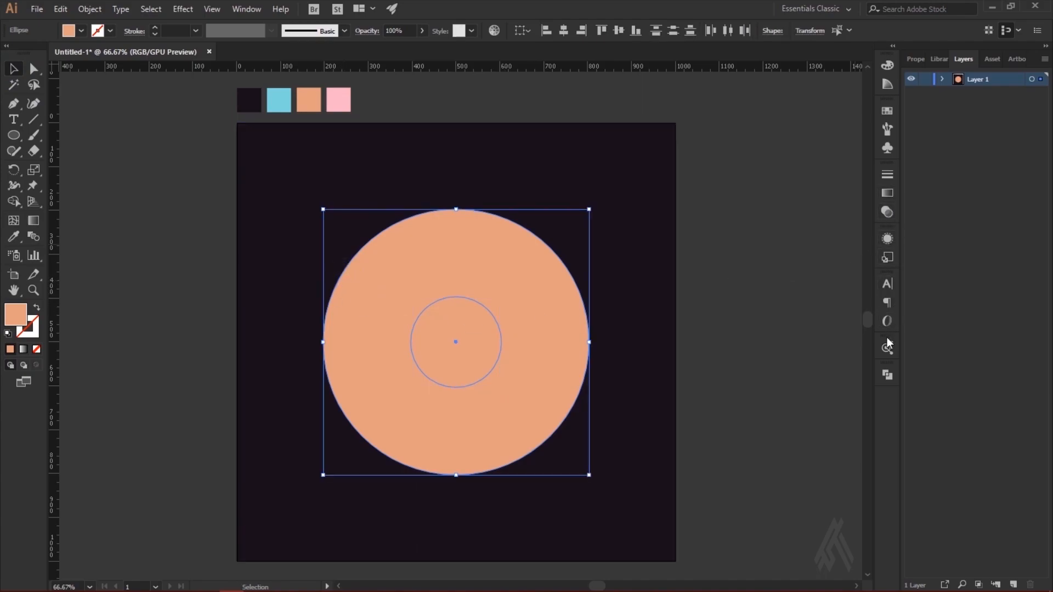
pyautogui.click(887, 377)
pyautogui.click(739, 433)
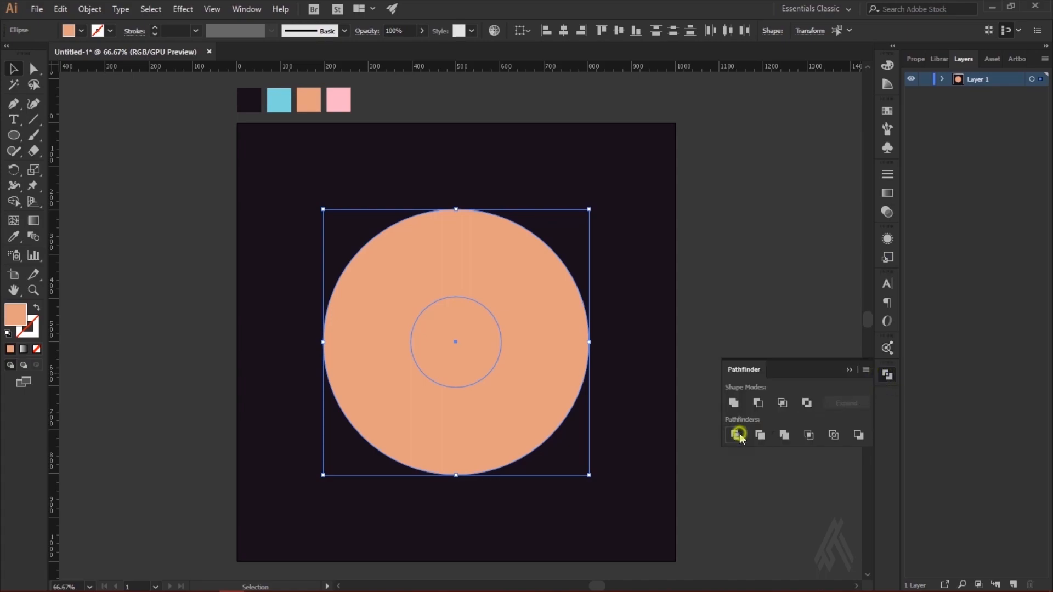
pyautogui.click(12, 68)
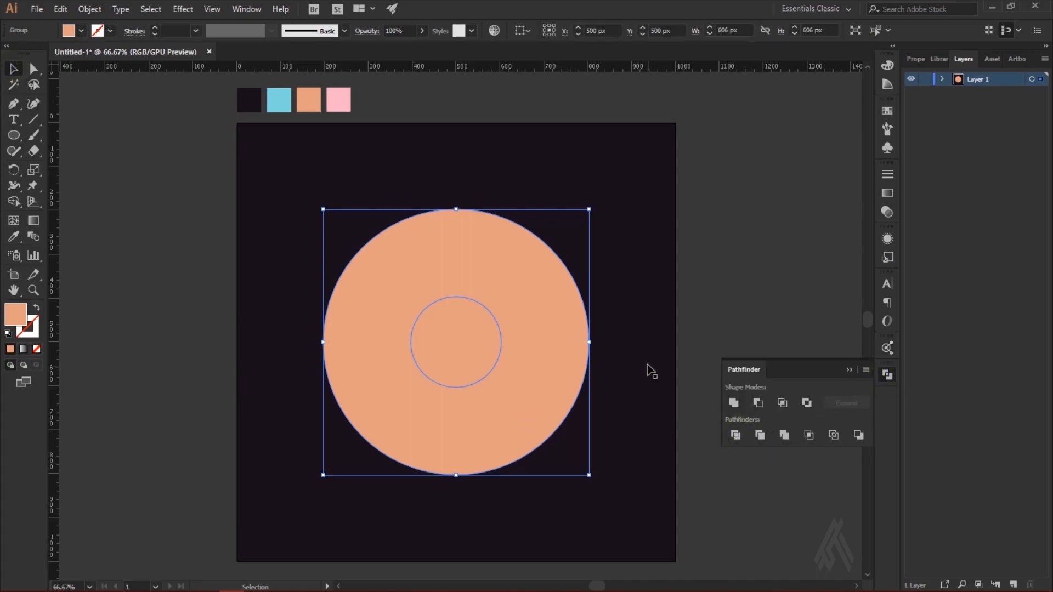
pyautogui.rightClick(520, 341)
pyautogui.click(576, 452)
# Step: Delete the inner circle piece to leave an orange ring
pyautogui.click(733, 296)
pyautogui.click(464, 373)
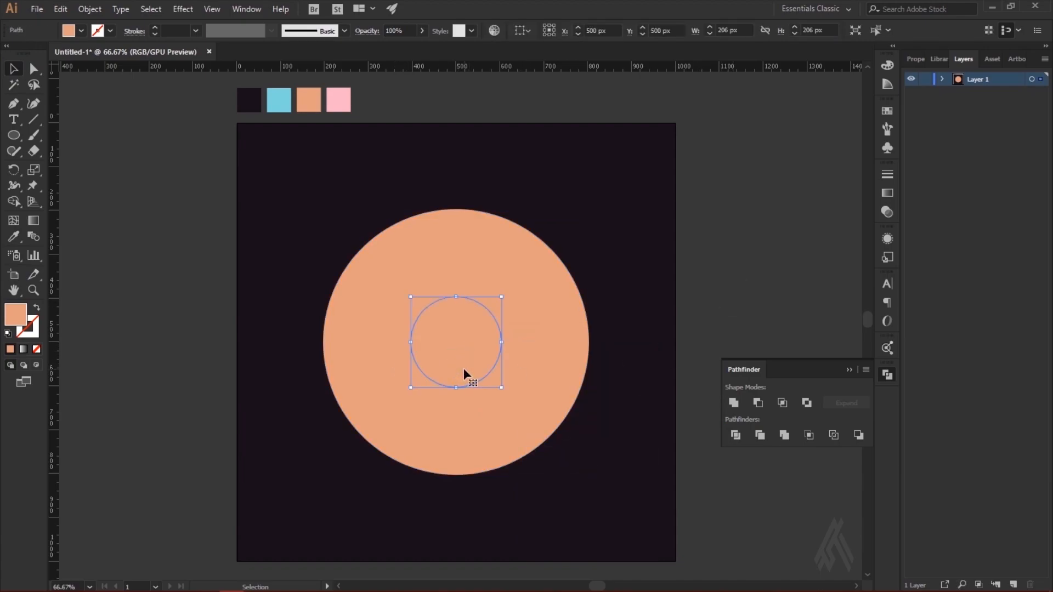
pyautogui.press('Delete')
# Step: Offset the orange ring's path by 10 px with Miter joins and a miter limit of 4
pyautogui.click(541, 358)
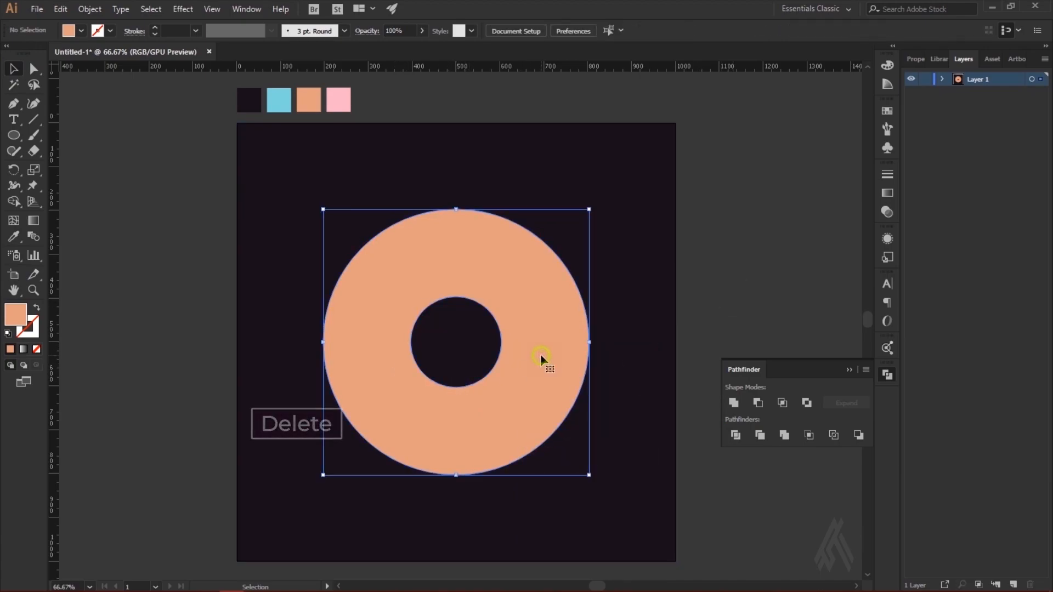
pyautogui.click(848, 370)
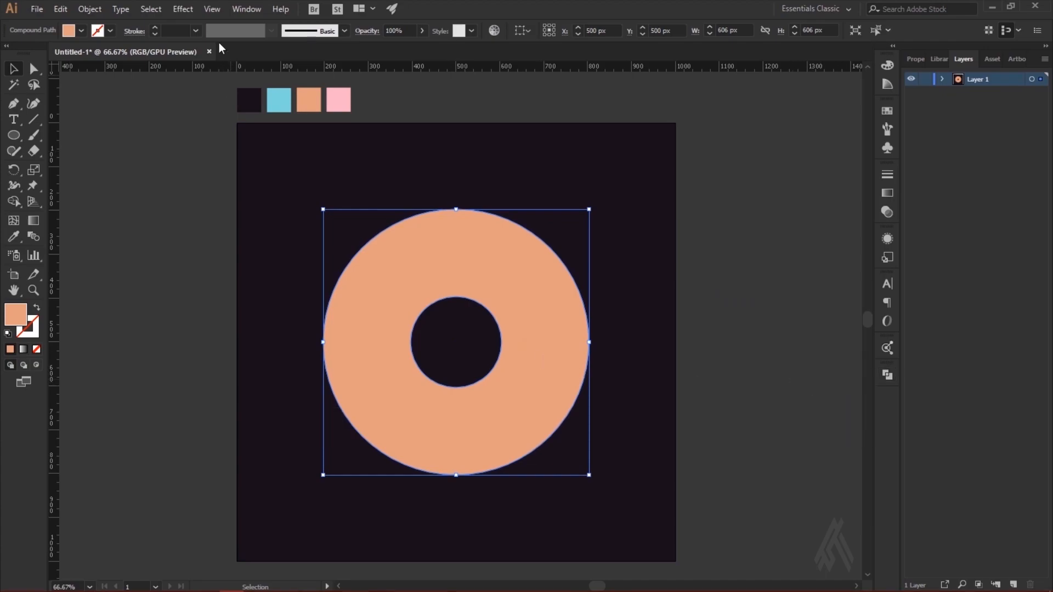
pyautogui.click(79, 13)
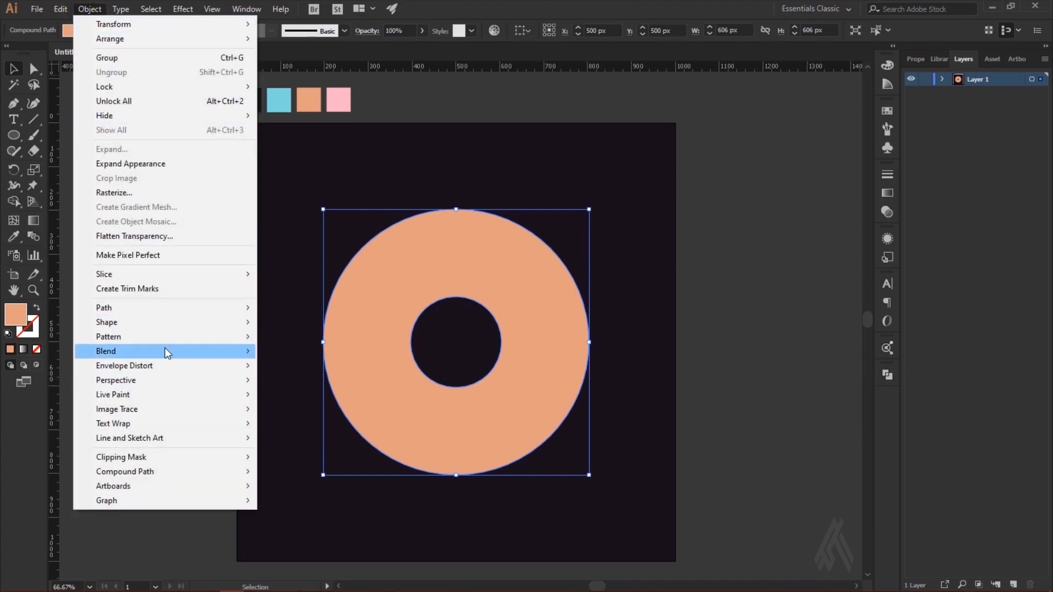
pyautogui.moveTo(171, 311)
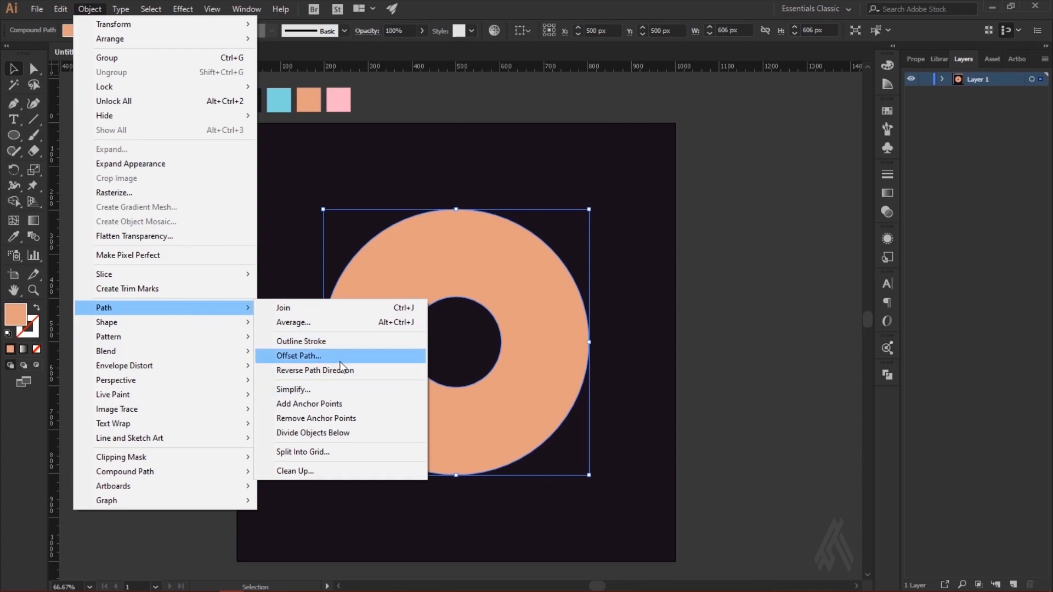
pyautogui.click(340, 357)
pyautogui.click(459, 327)
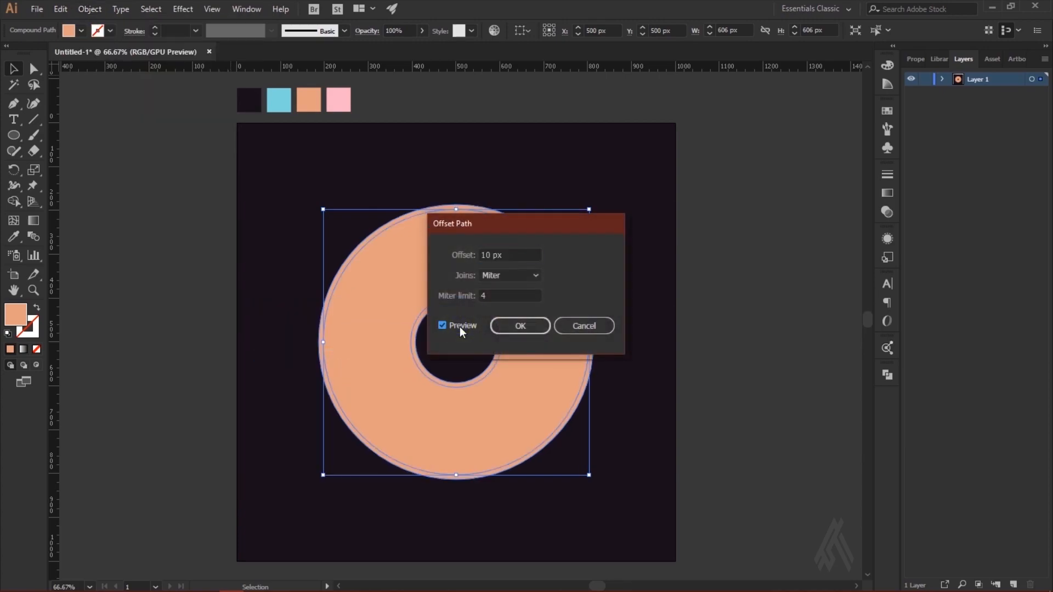
pyautogui.moveTo(520, 225); pyautogui.dragTo(665, 281)
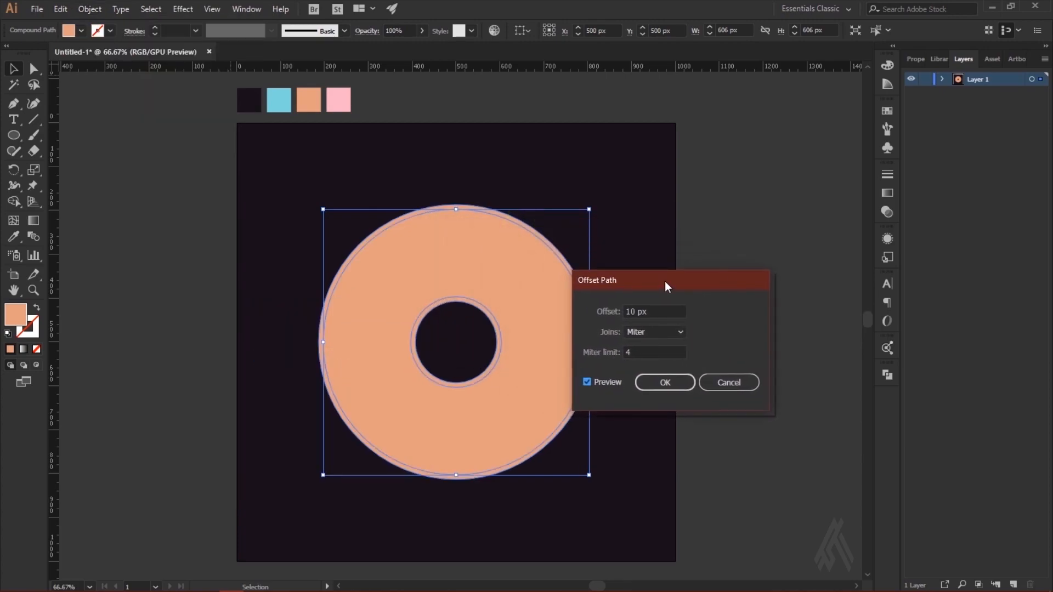
pyautogui.click(665, 382)
# Step: Erase the lower half of the offset ring with rectangular Eraser cuts, keeping a half-ring just above the centre line
pyautogui.click(312, 356)
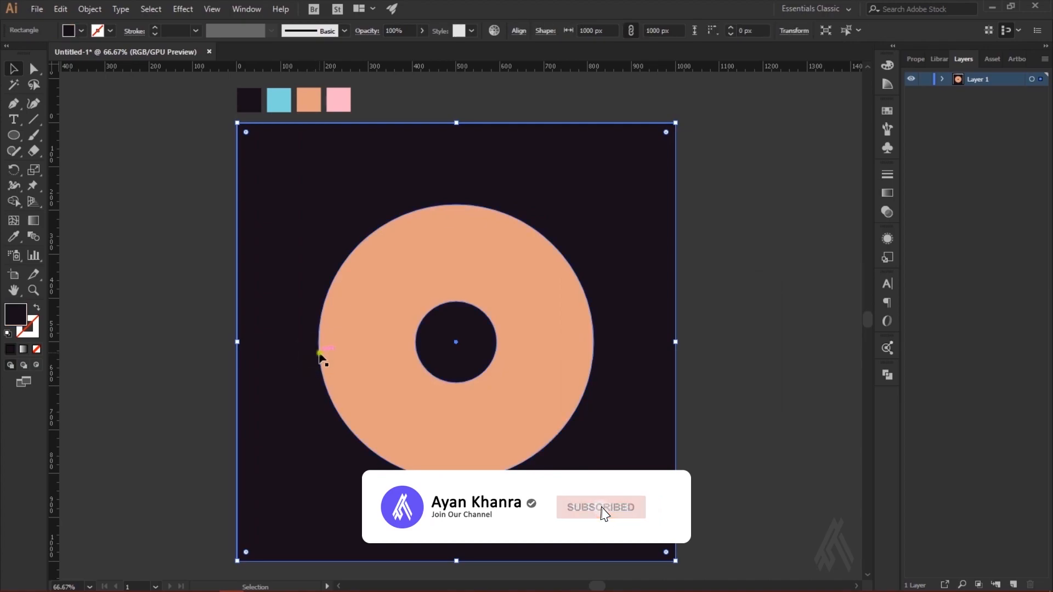
pyautogui.click(321, 355)
pyautogui.hotkey('shift', 'e')
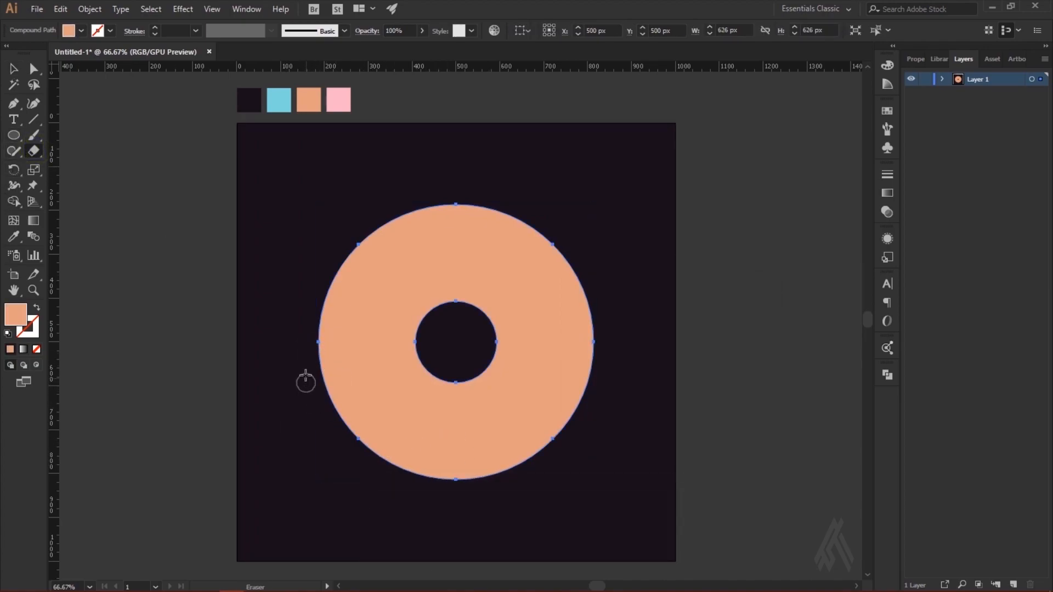
pyautogui.moveTo(308, 371)
pyautogui.mouseDown()
pyautogui.moveTo(460, 407)
pyautogui.moveTo(674, 511)
pyautogui.mouseUp()
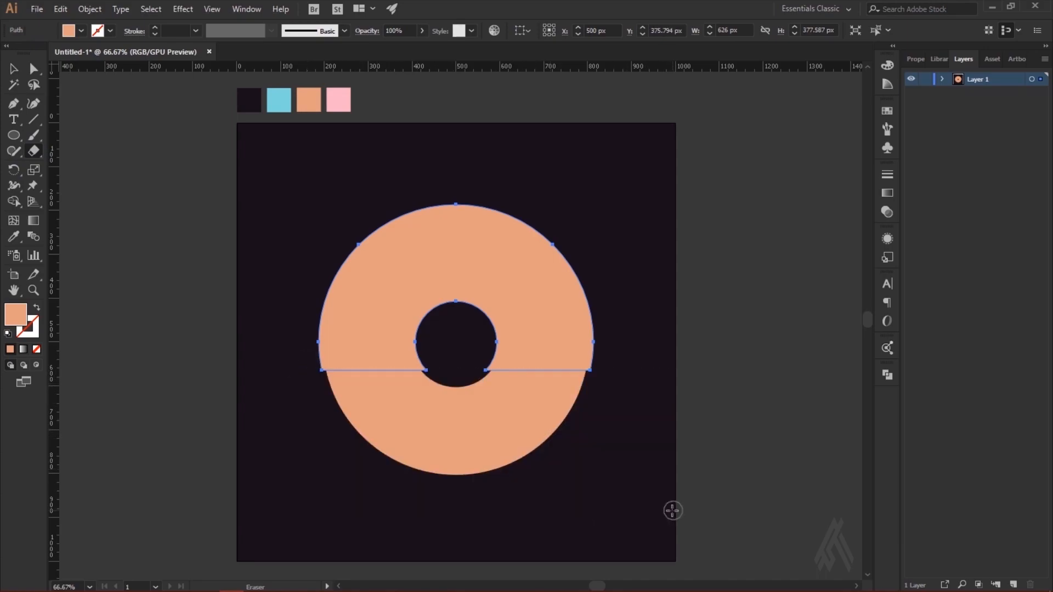
pyautogui.moveTo(634, 478)
pyautogui.mouseDown()
pyautogui.moveTo(594, 476)
pyautogui.moveTo(286, 337)
pyautogui.mouseUp()
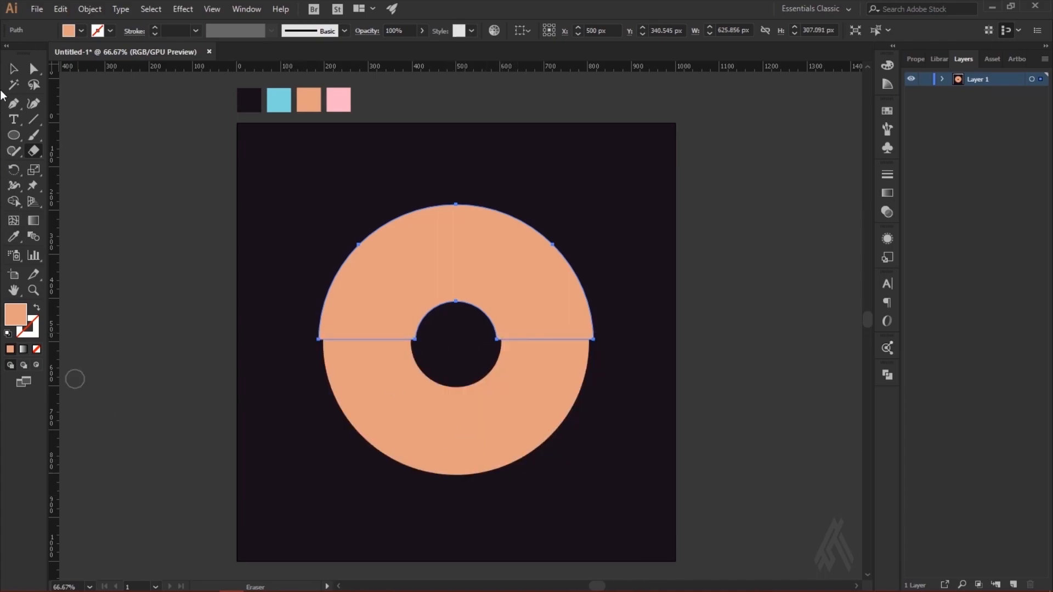
# Step: Rotate the offset half-ring 45° counterclockwise and place it over the upper-left part of the full ring
pyautogui.click(15, 70)
pyautogui.click(600, 345)
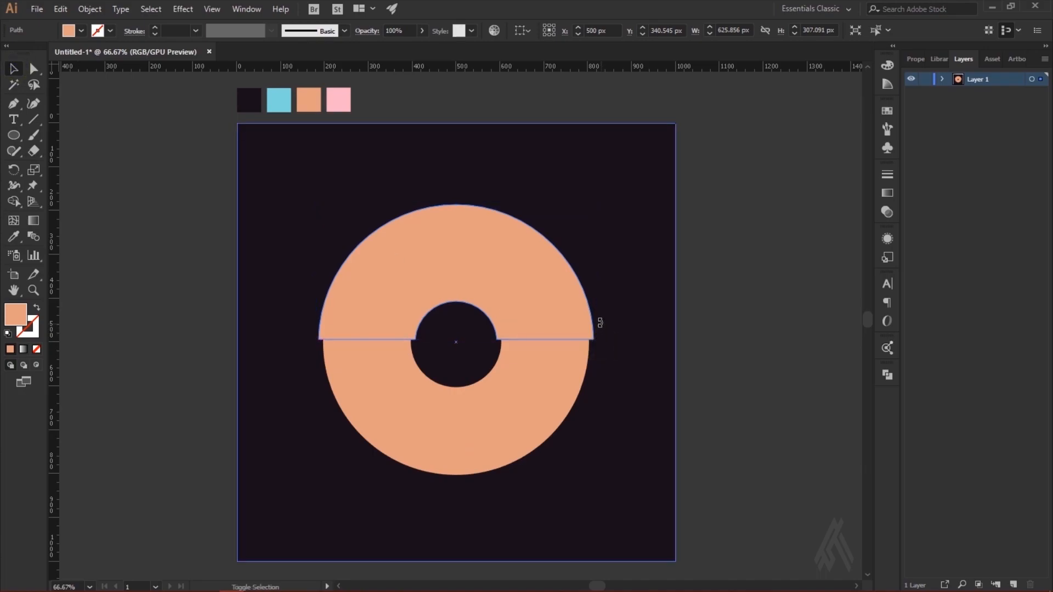
pyautogui.moveTo(582, 281); pyautogui.dragTo(525, 254)
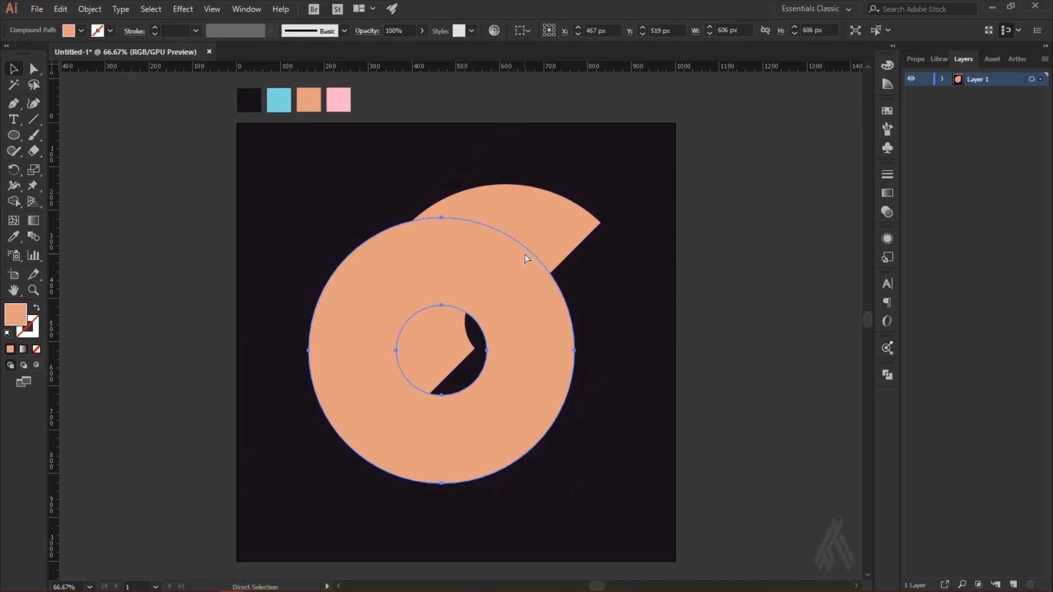
pyautogui.moveTo(579, 225); pyautogui.dragTo(533, 245)
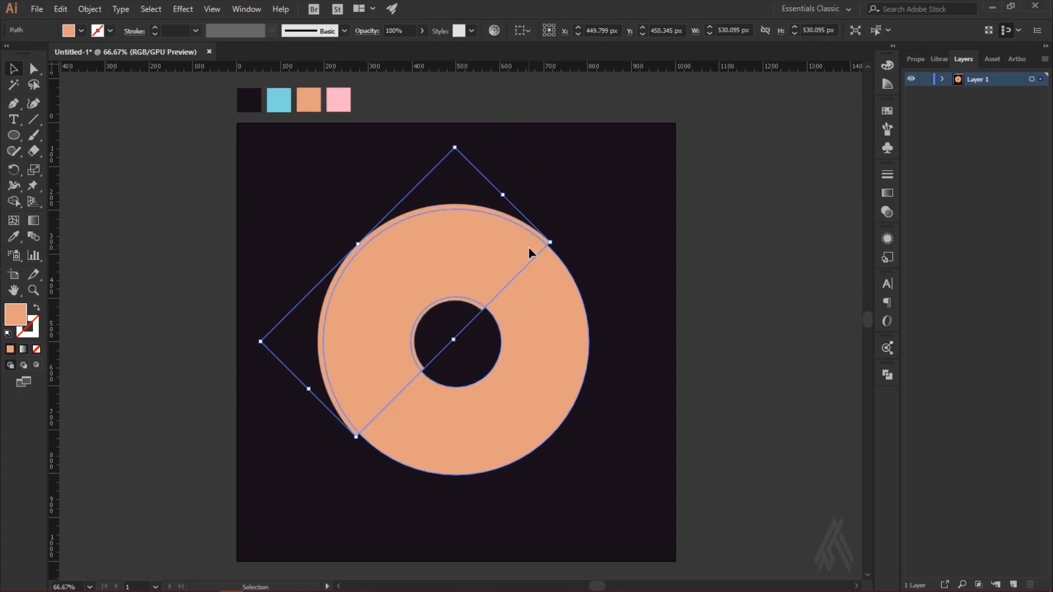
# Step: Shift the rotated half-ring about 2 px right and 2 px down to line it up with the full ring
pyautogui.click(529, 246)
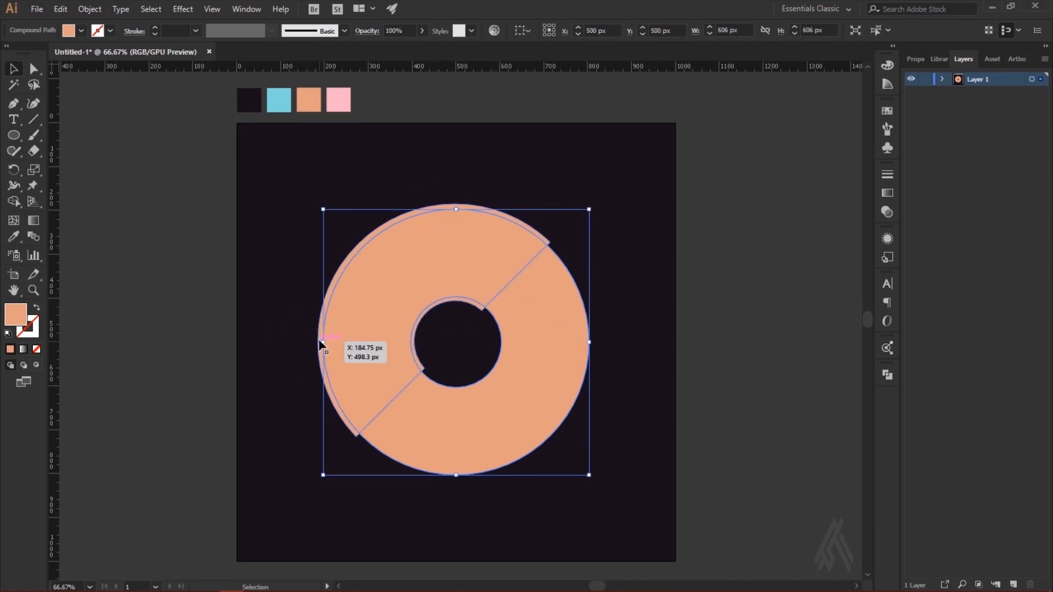
pyautogui.click(621, 287)
pyautogui.click(550, 242)
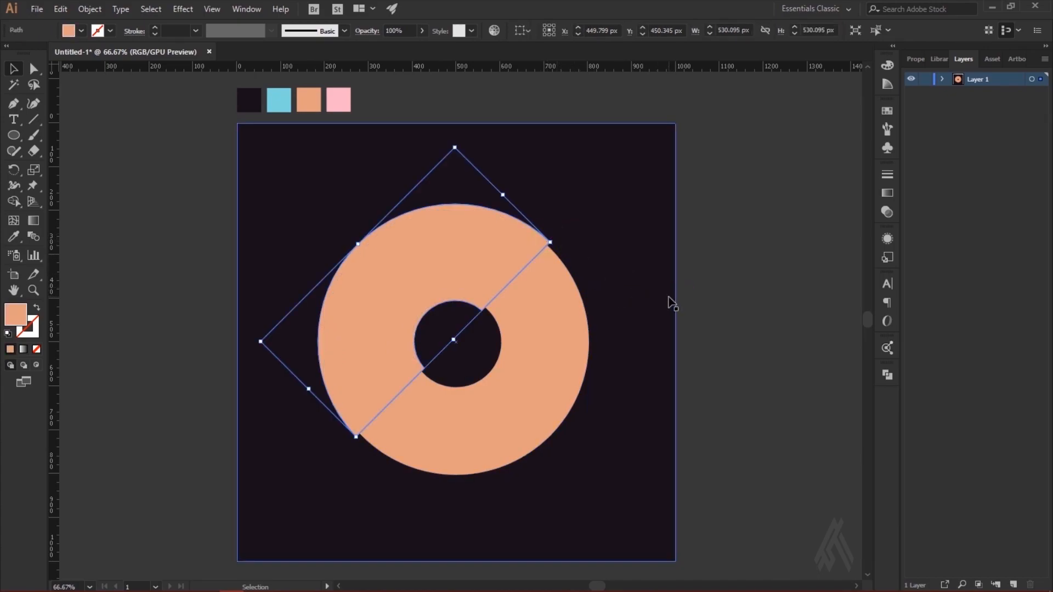
pyautogui.click(608, 315)
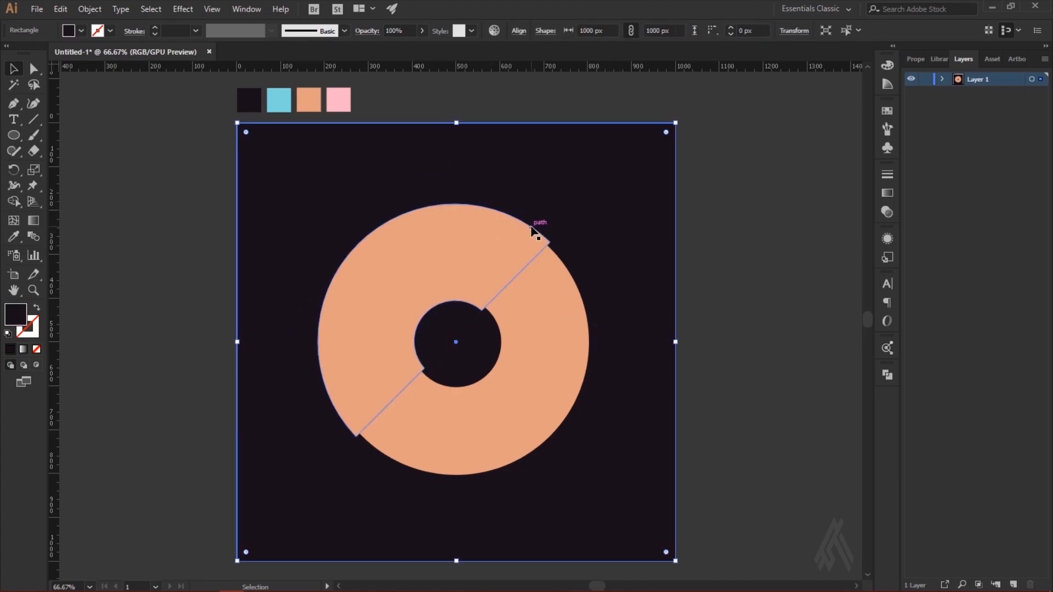
pyautogui.click(545, 237)
pyautogui.moveTo(519, 269); pyautogui.dragTo(518, 270)
# Step: Bring the rotated half-ring to the front of the full ring
pyautogui.rightClick(487, 247)
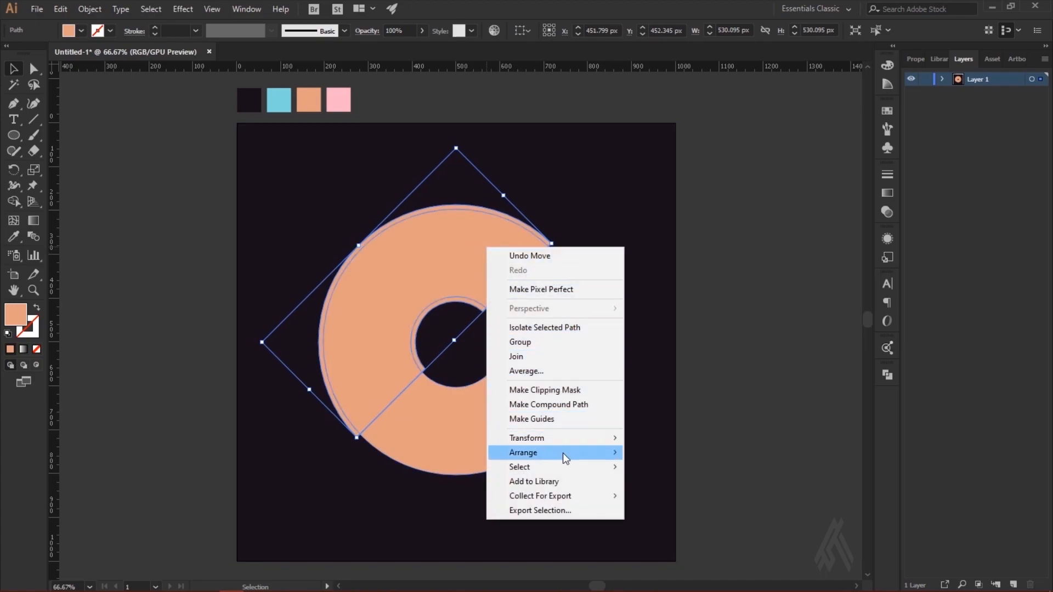
pyautogui.moveTo(563, 453)
pyautogui.click(670, 454)
pyautogui.click(741, 384)
# Step: Recolour the rotated half-ring with the light blue sampled from the palette squares
pyautogui.click(350, 407)
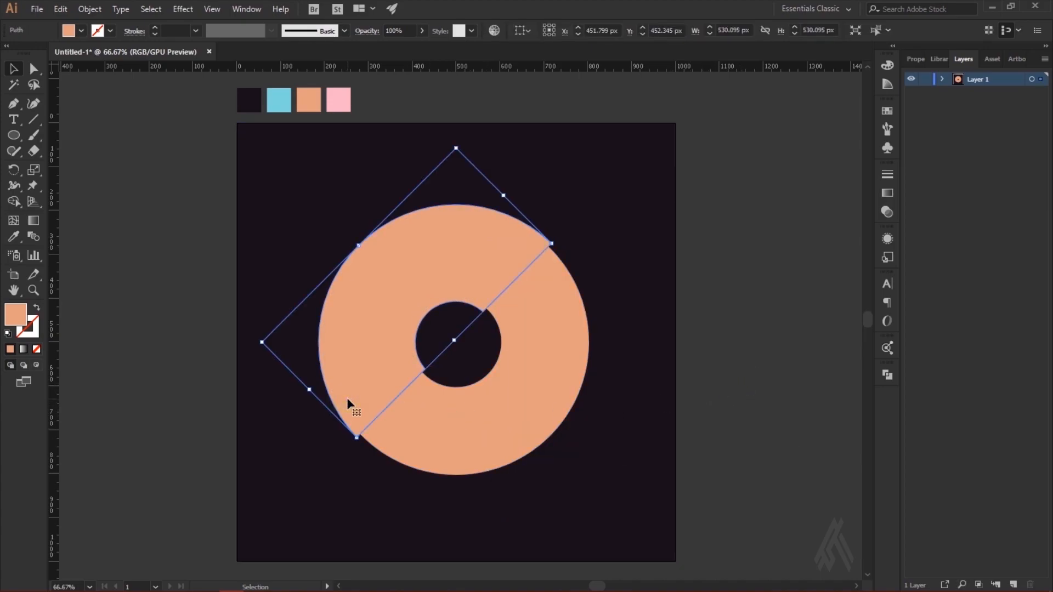
pyautogui.click(14, 236)
pyautogui.click(278, 100)
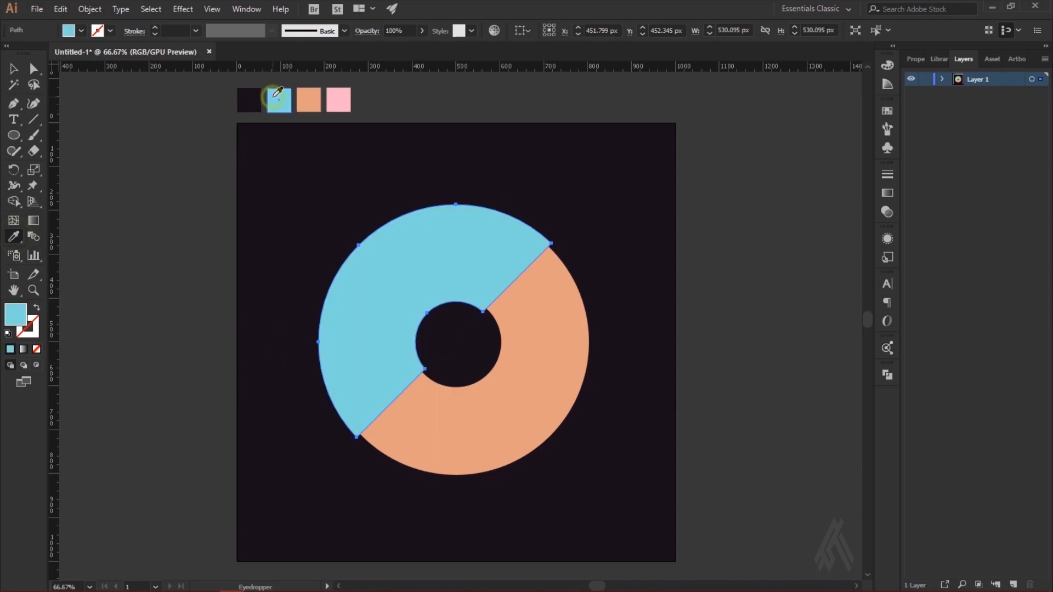
pyautogui.click(14, 69)
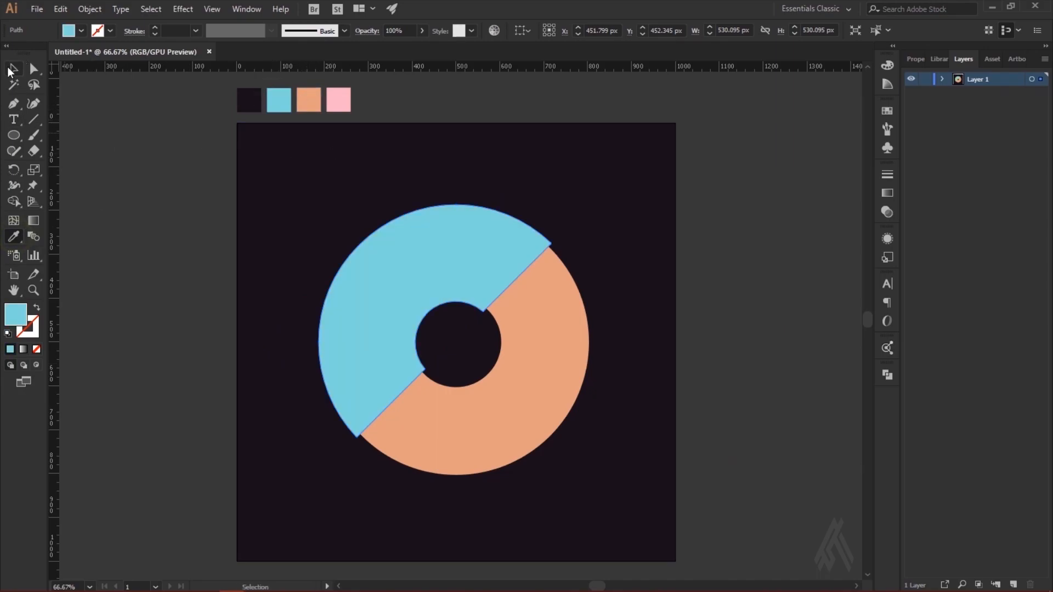
pyautogui.click(135, 253)
# Step: Draw a 100 px circle below the lower end of the blue half-ring and fill it with the light blue palette colour
pyautogui.click(308, 447)
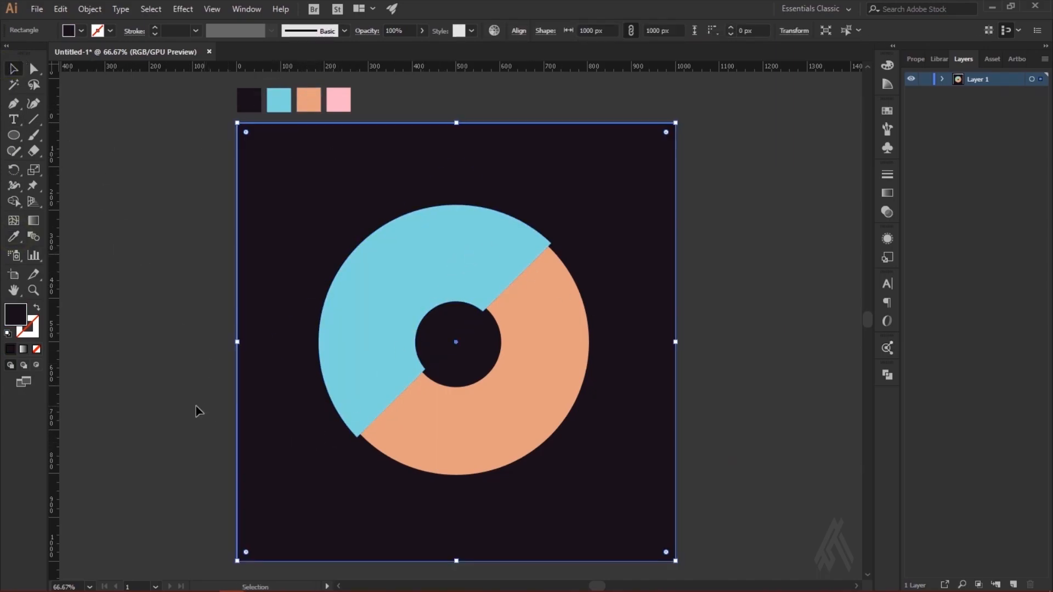
pyautogui.click(14, 134)
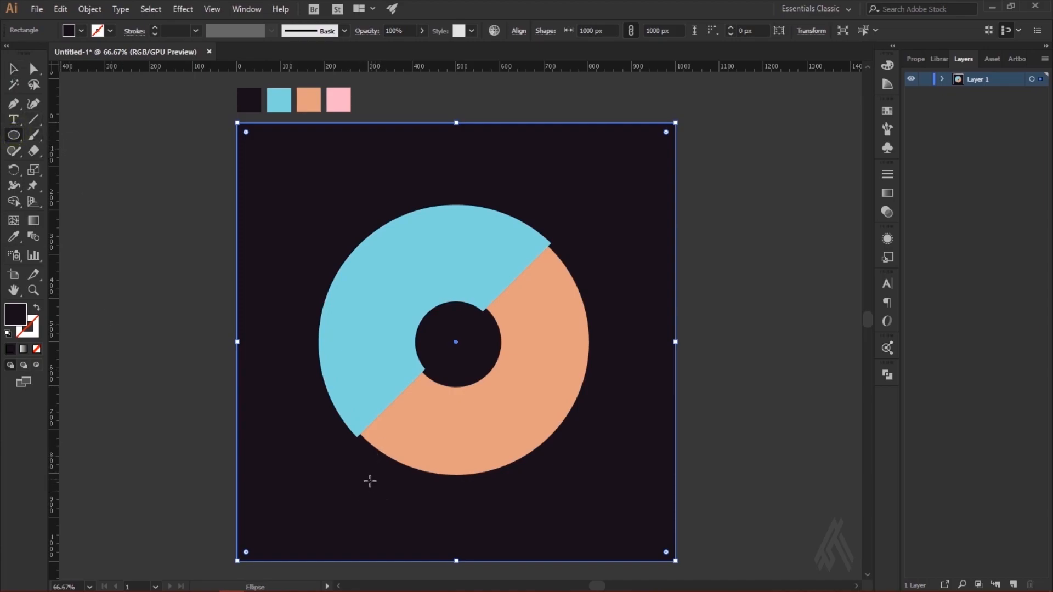
pyautogui.moveTo(362, 497); pyautogui.dragTo(407, 475)
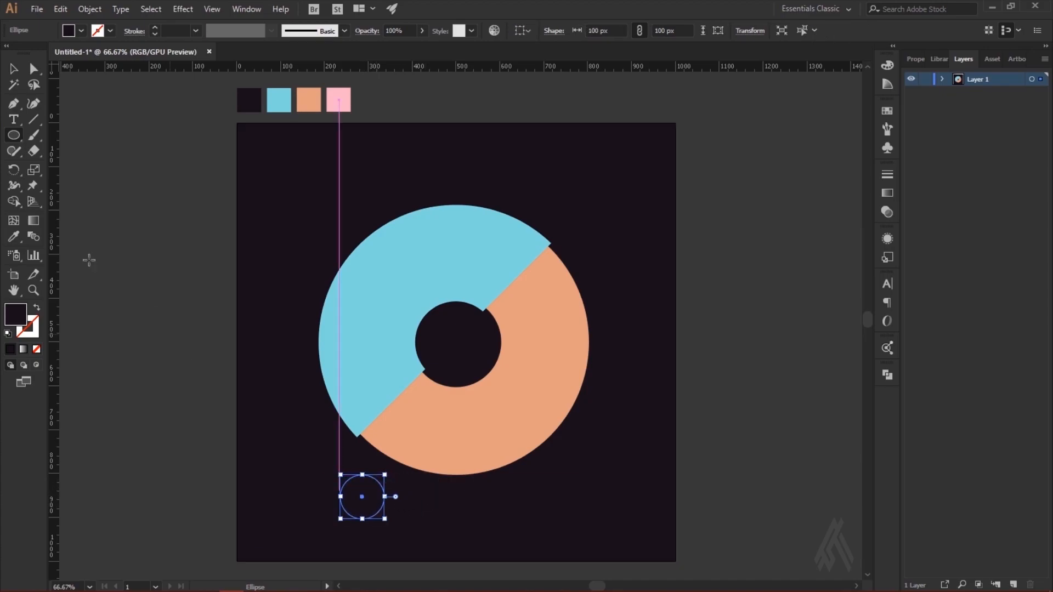
pyautogui.click(15, 222)
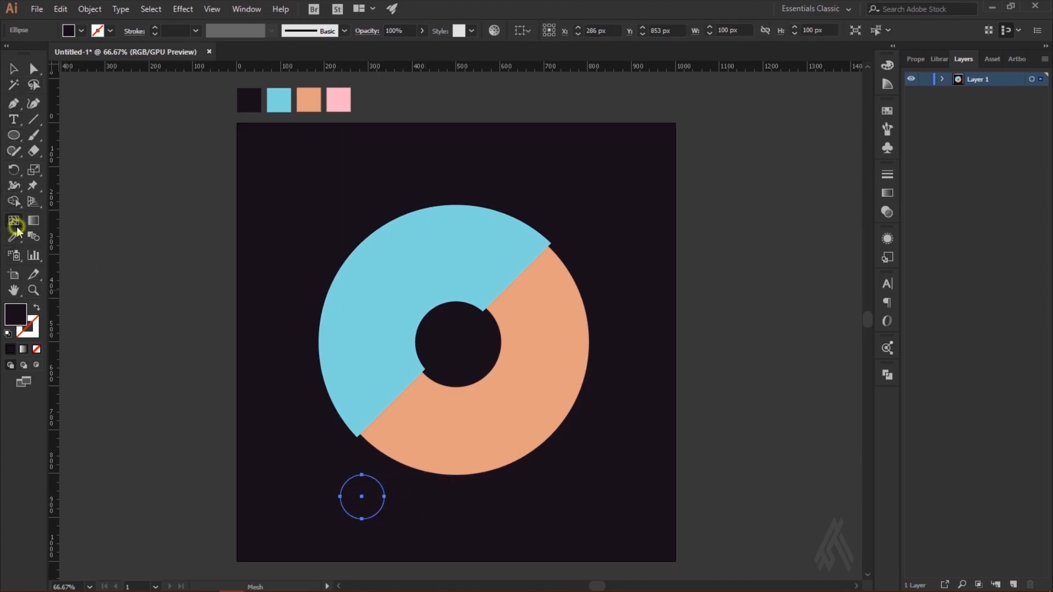
pyautogui.click(286, 91)
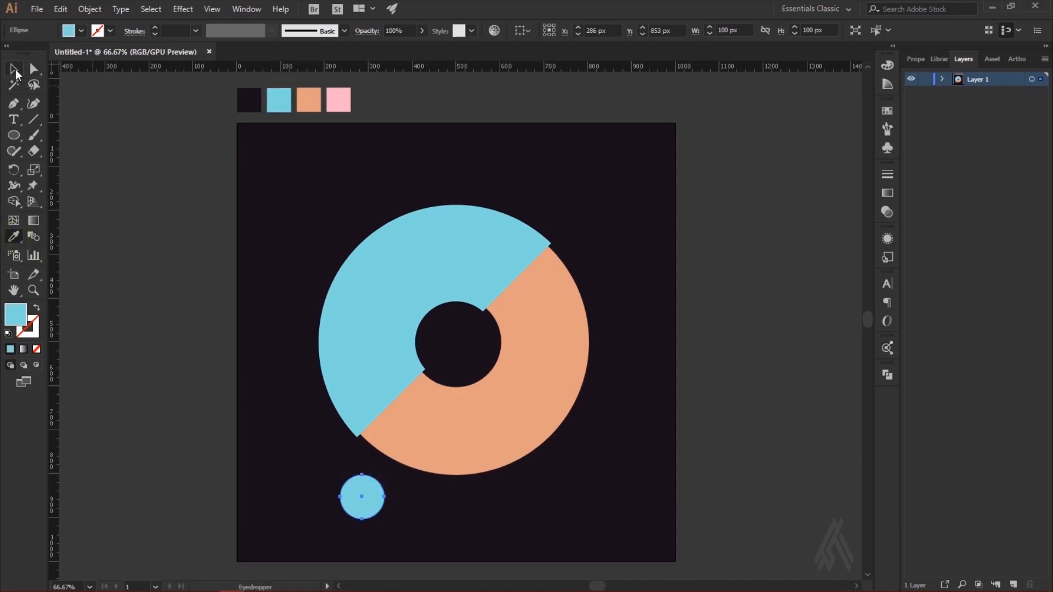
pyautogui.click(20, 76)
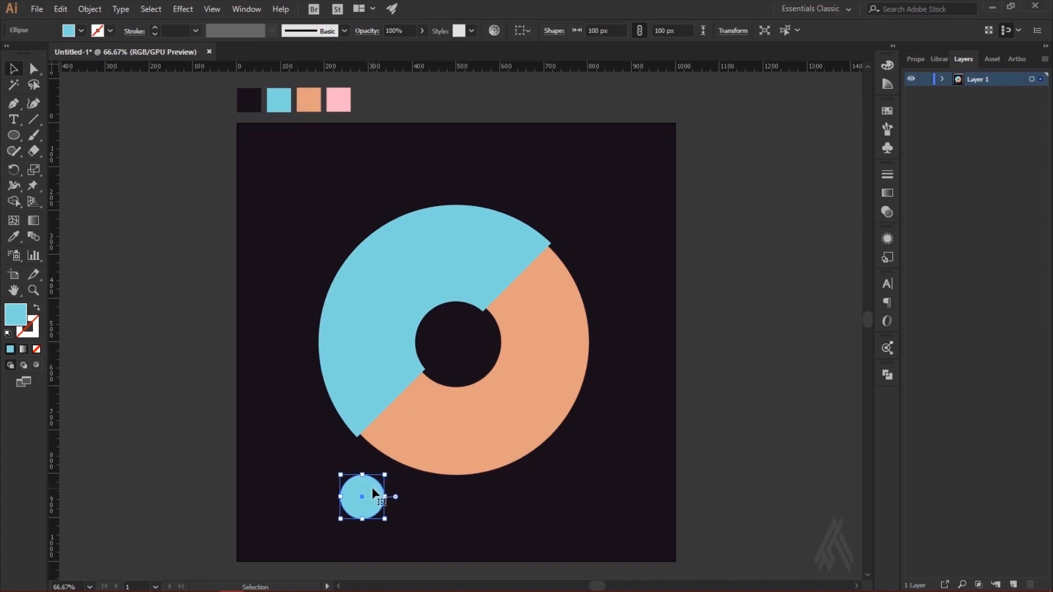
# Step: Move the light blue circle onto the outer corner of the blue half-ring's lower end so its edges blend
pyautogui.hotkey('ctrl', '=')
pyautogui.moveTo(477, 329); pyautogui.dragTo(488, 209)
pyautogui.click(443, 328)
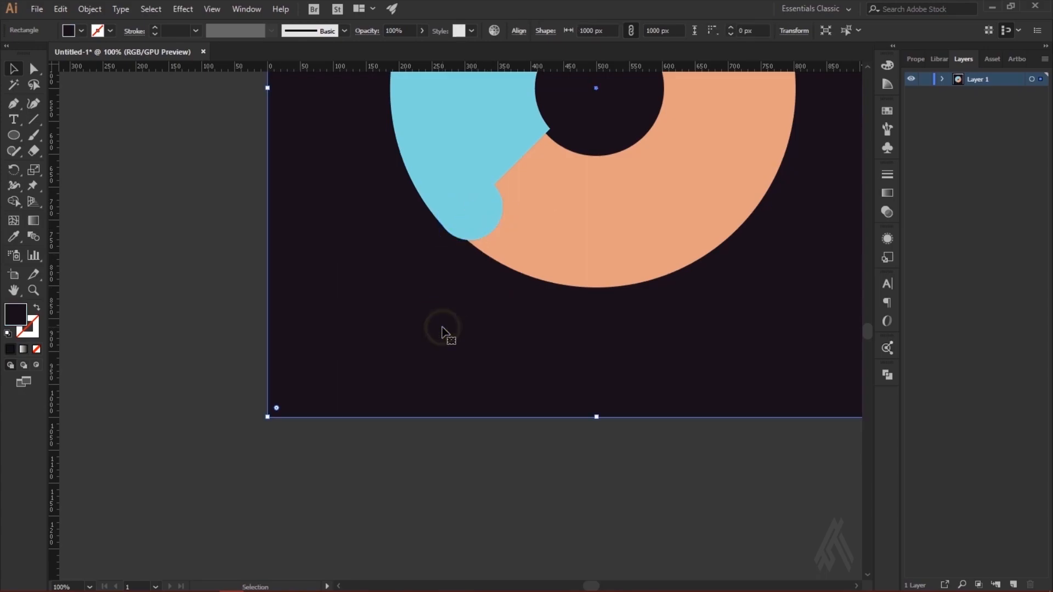
# Step: Add two circle copies enlarged to 118 px along the lower end of the half-ring, one at its middle and one at its inner corner
pyautogui.moveTo(496, 213); pyautogui.dragTo(532, 202)
pyautogui.moveTo(545, 165); pyautogui.dragTo(557, 153)
pyautogui.moveTo(544, 217); pyautogui.dragTo(538, 154)
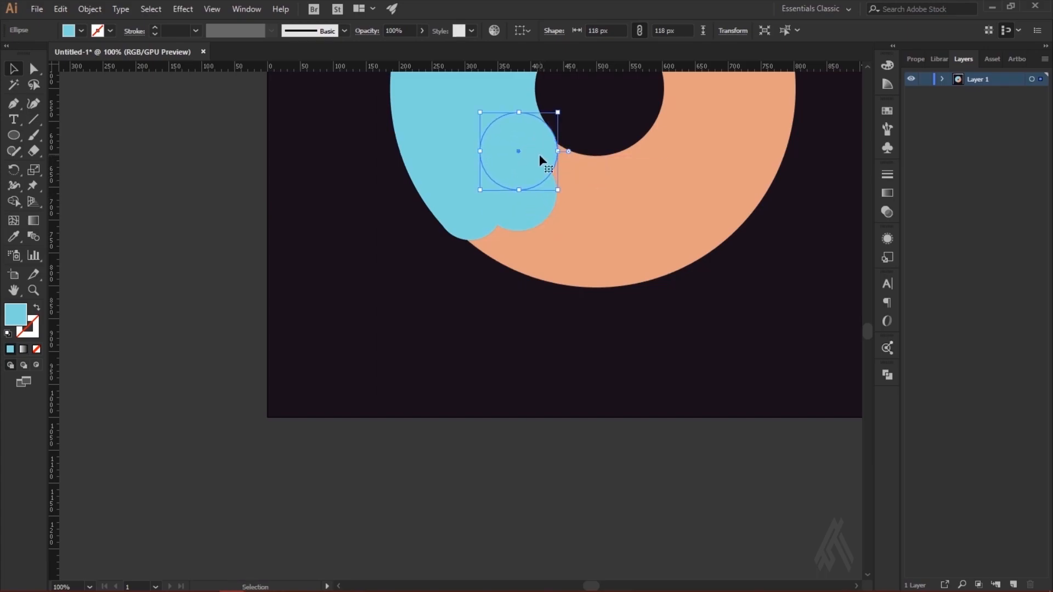
pyautogui.click(219, 316)
# Step: Duplicate a 118 px circle from the lower end onto the inner corner of the half-ring's upper end
pyautogui.scroll(3, 641, 374)
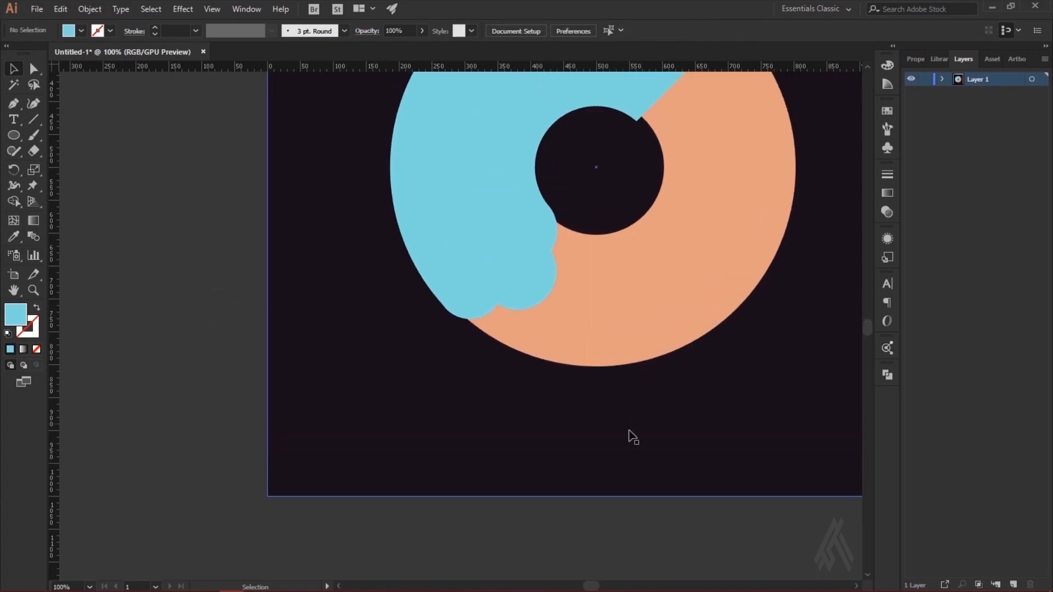
pyautogui.scroll(3, 637, 420)
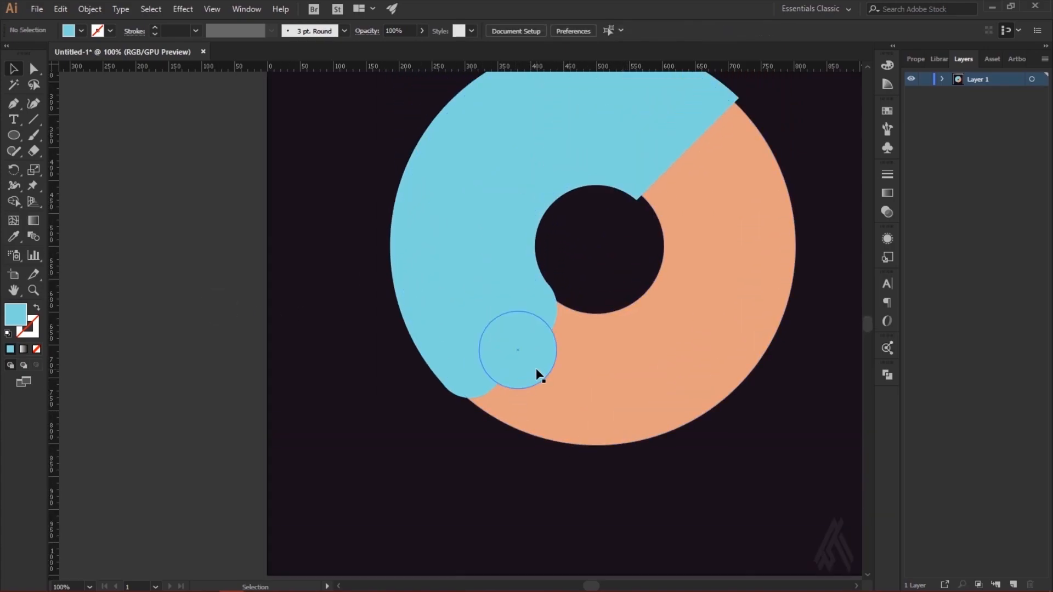
pyautogui.scroll(3, 543, 455)
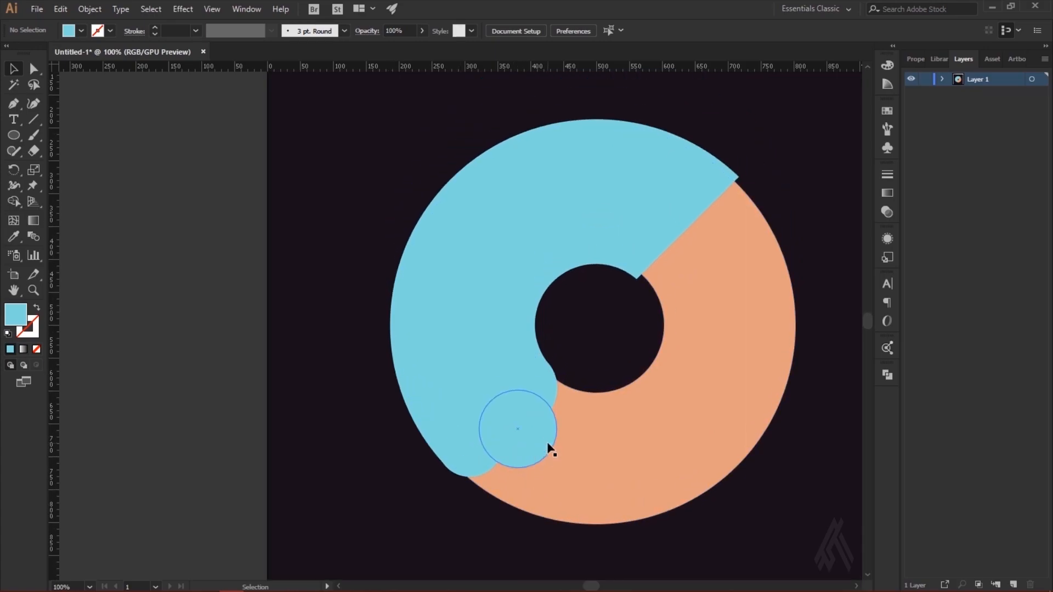
pyautogui.click(547, 445)
pyautogui.moveTo(546, 442); pyautogui.dragTo(686, 264)
pyautogui.click(219, 242)
pyautogui.click(693, 256)
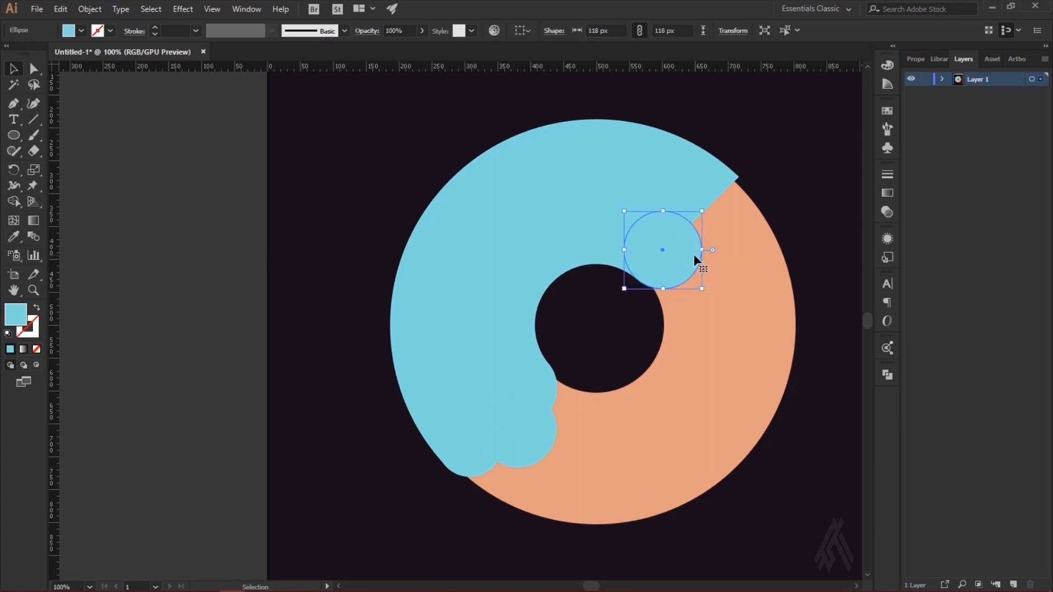
pyautogui.click(819, 216)
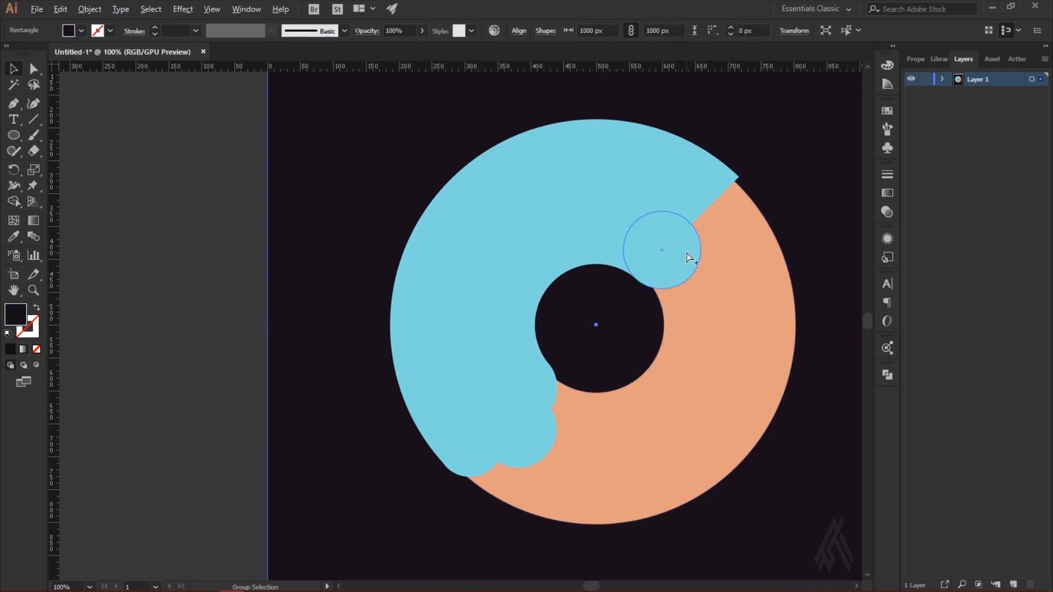
# Step: Duplicate the 118 px circle onto the outer corner of the half-ring's upper end and align it with the outer edge
pyautogui.moveTo(689, 258); pyautogui.dragTo(665, 252)
pyautogui.moveTo(733, 217); pyautogui.dragTo(739, 211)
pyautogui.click(785, 200)
pyautogui.click(782, 177)
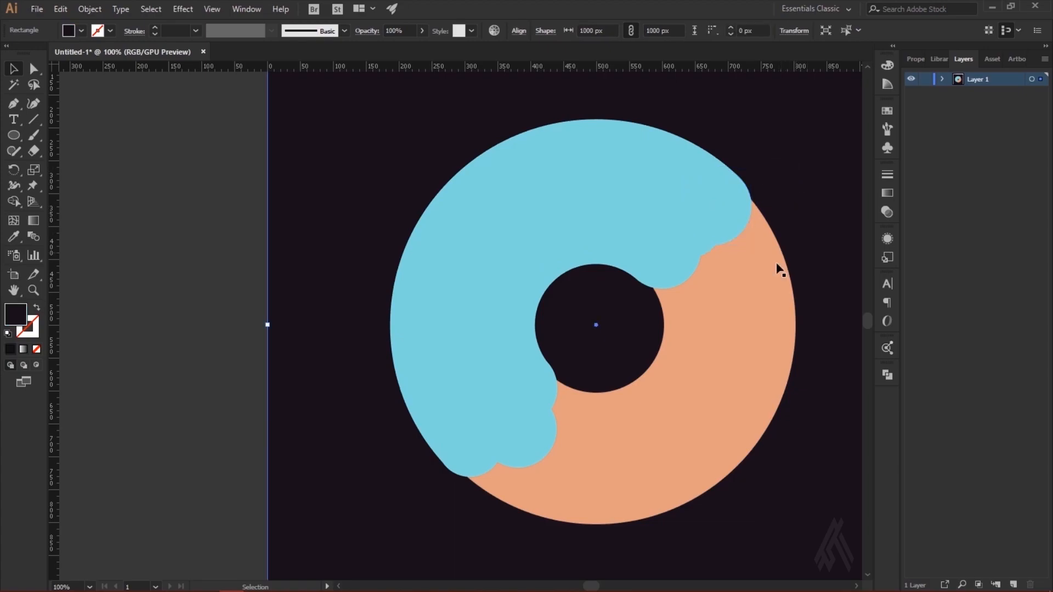
# Step: Add a smaller circle of about 91 px between the two circles at the upper end of the half-ring
pyautogui.click(712, 255)
pyautogui.moveTo(720, 265); pyautogui.dragTo(731, 246)
pyautogui.click(827, 203)
pyautogui.click(835, 205)
pyautogui.click(836, 204)
pyautogui.click(818, 197)
pyautogui.click(834, 200)
pyautogui.click(829, 212)
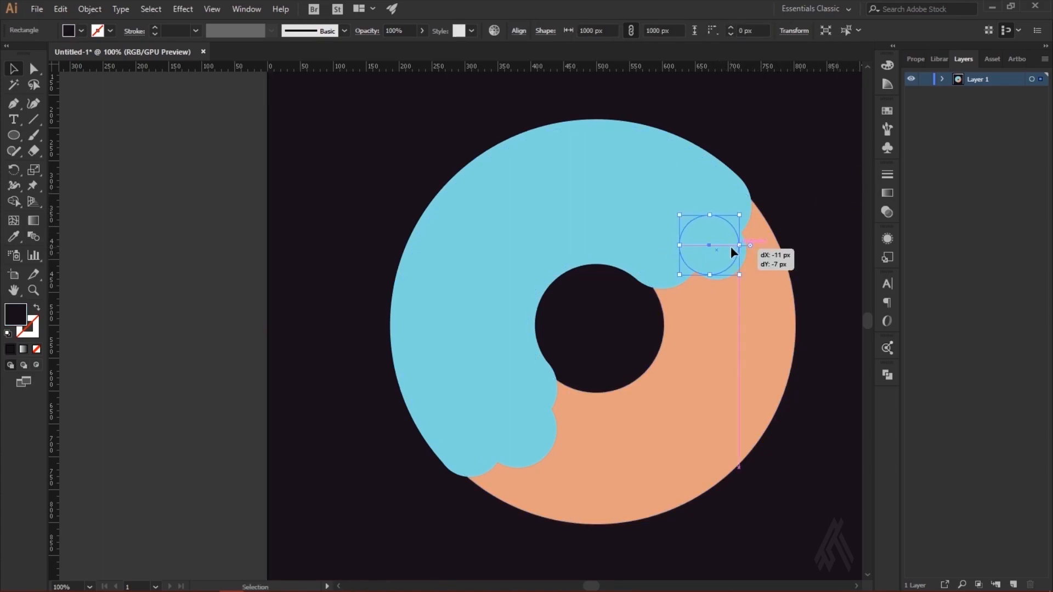
# Step: Shrink the circle at the upper end's inner corner to about 98 px and reposition it against the hole's edge
pyautogui.moveTo(674, 286); pyautogui.dragTo(671, 284)
pyautogui.hotkey('ctrl', 'z')
pyautogui.click(671, 285)
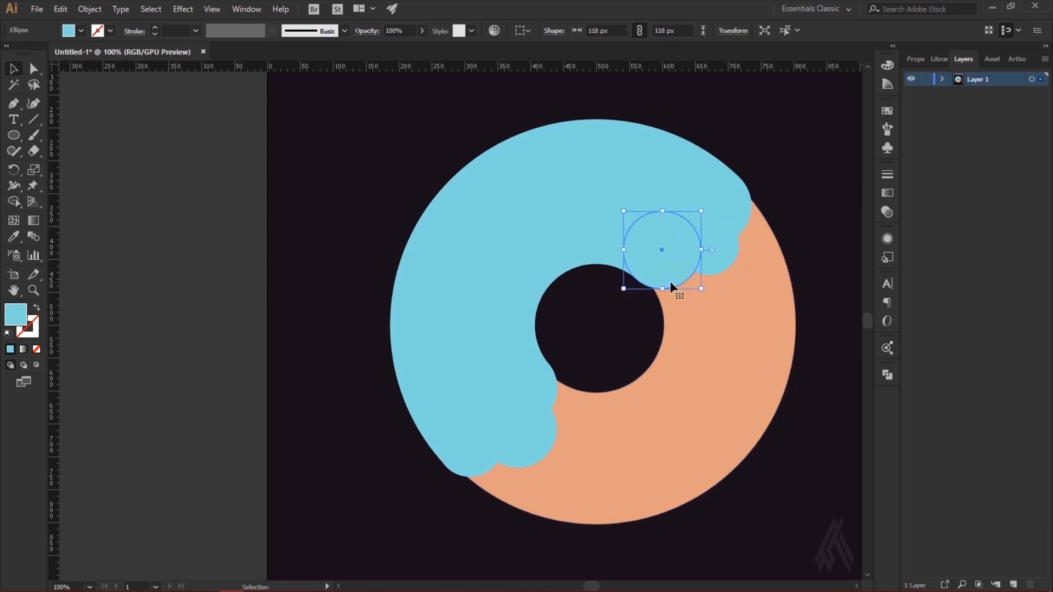
pyautogui.moveTo(702, 211); pyautogui.dragTo(683, 229)
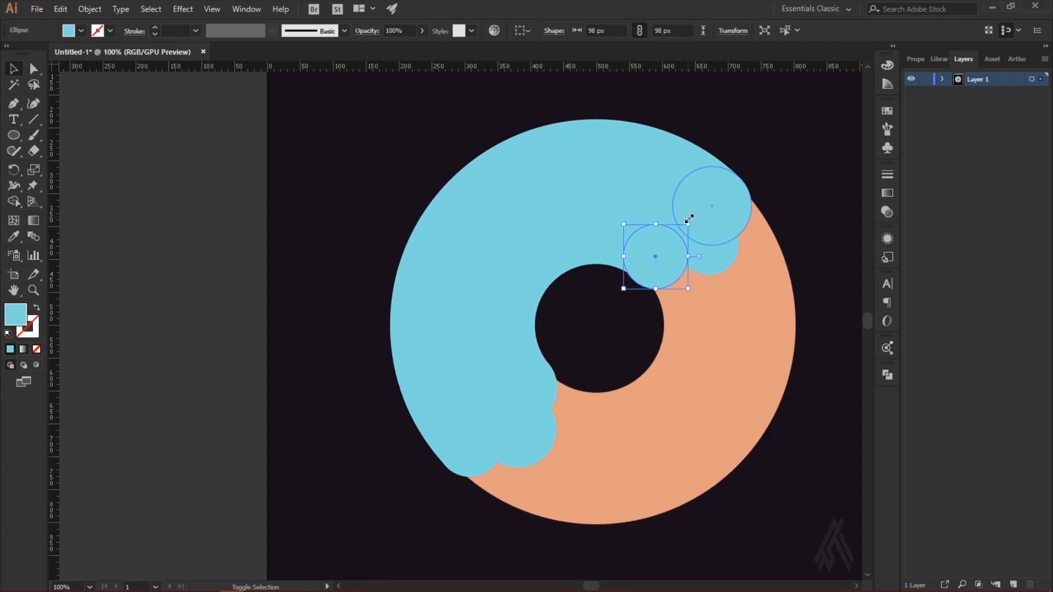
pyautogui.moveTo(677, 271); pyautogui.dragTo(682, 274)
pyautogui.click(804, 225)
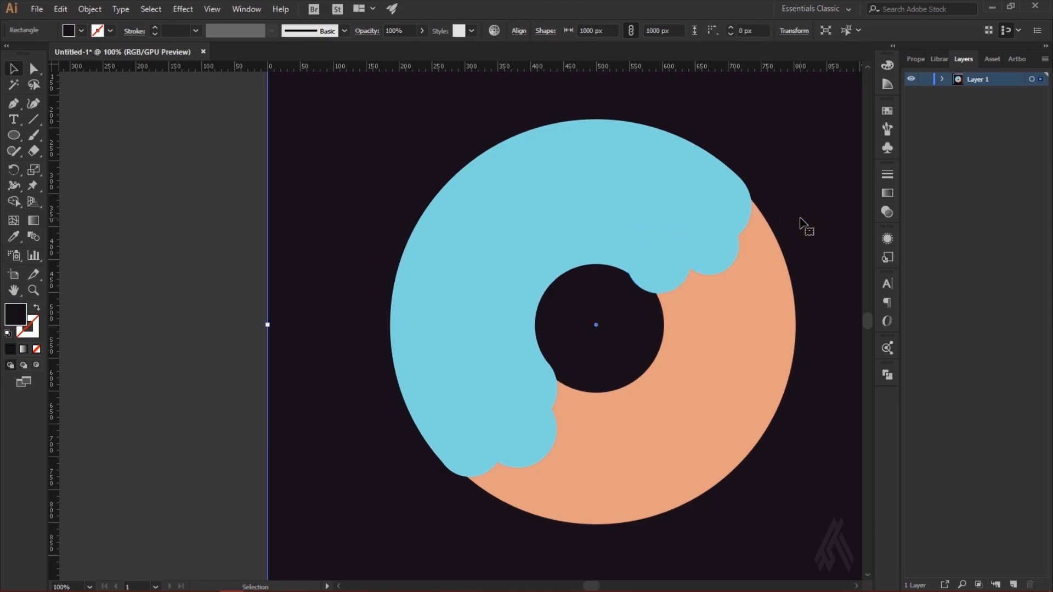
# Step: Fine-tune the 98 px circle's position to blend with the hole's edge and shift the neighbouring 91 px circle slightly down and left
pyautogui.click(676, 271)
pyautogui.press('Right')
pyautogui.press('Right')
pyautogui.press('Right')
pyautogui.press('Right')
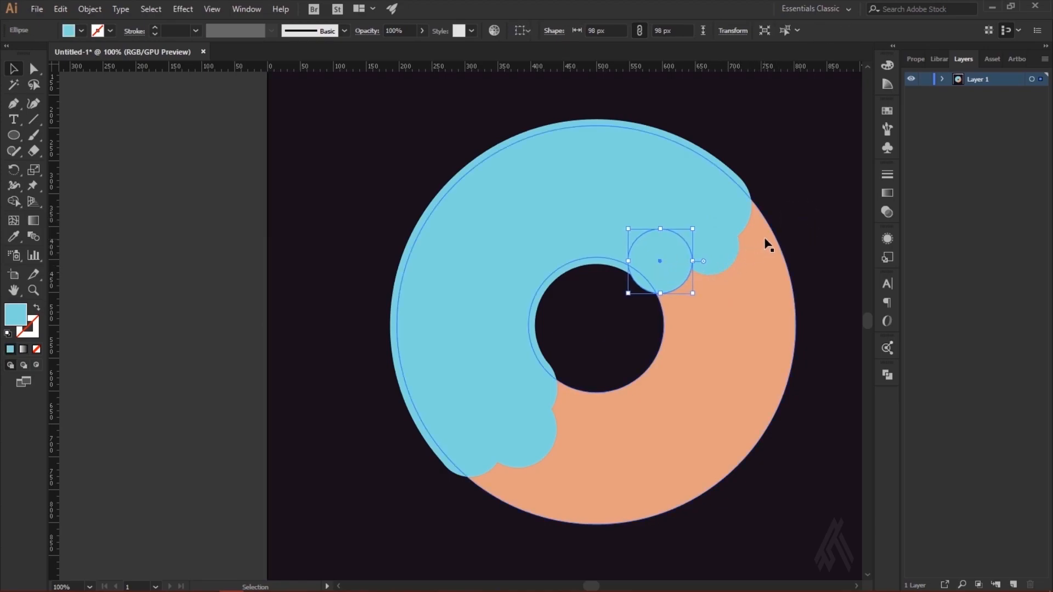
pyautogui.click(788, 233)
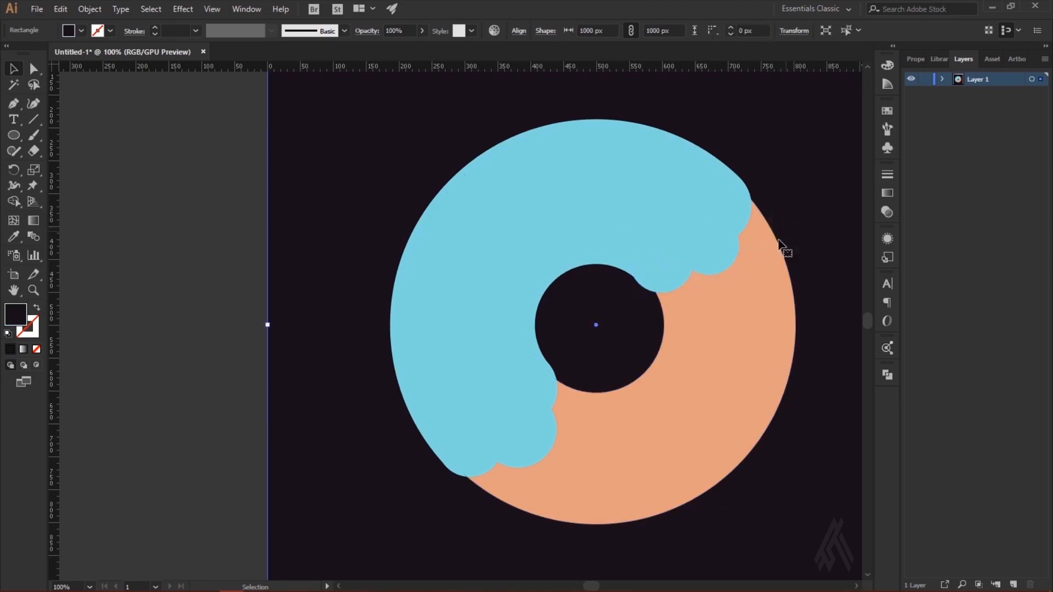
pyautogui.moveTo(667, 276); pyautogui.dragTo(663, 272)
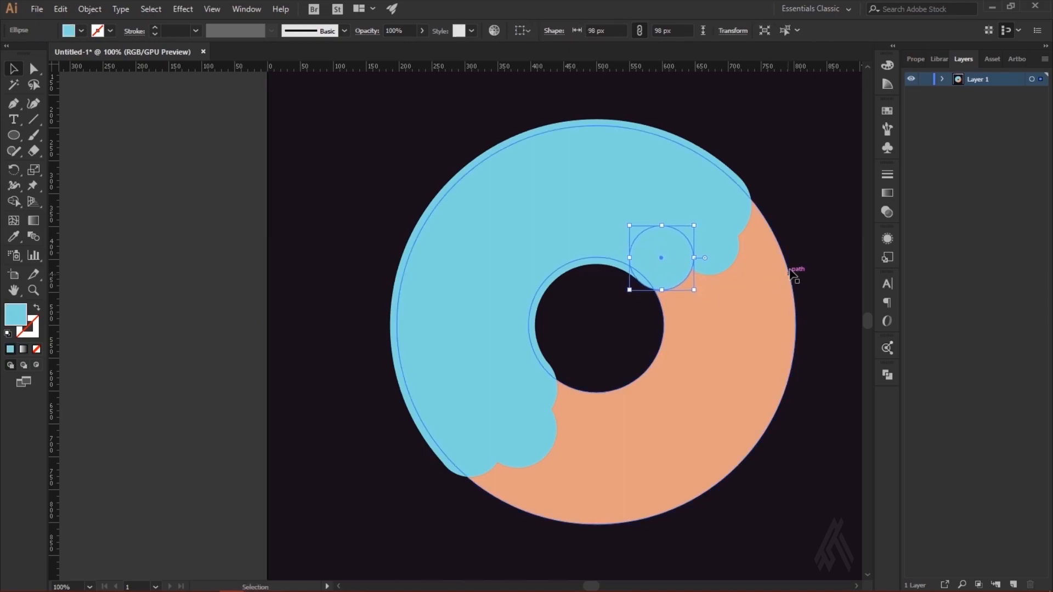
pyautogui.click(814, 228)
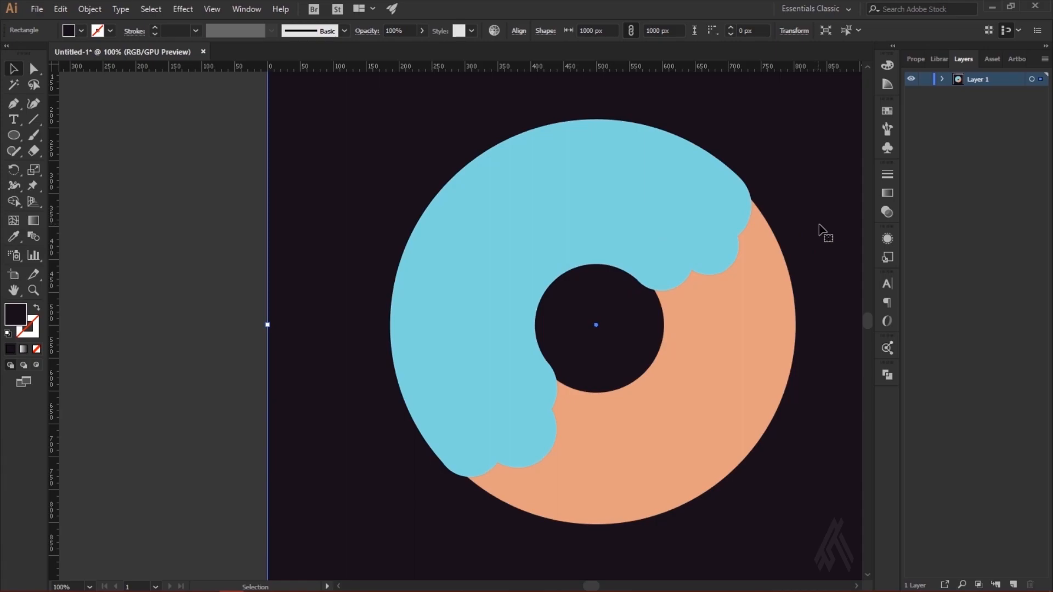
pyautogui.moveTo(729, 265); pyautogui.dragTo(727, 269)
pyautogui.click(845, 212)
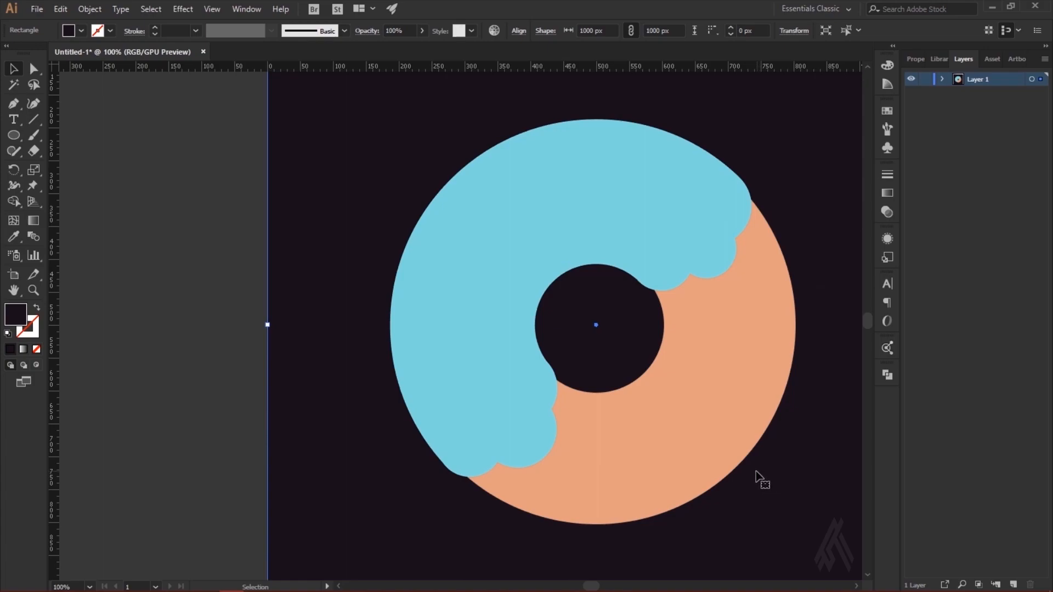
# Step: Unite the blue half-ring and its six edge circles into a single shape with Pathfinder
pyautogui.scroll(2, 498, 451)
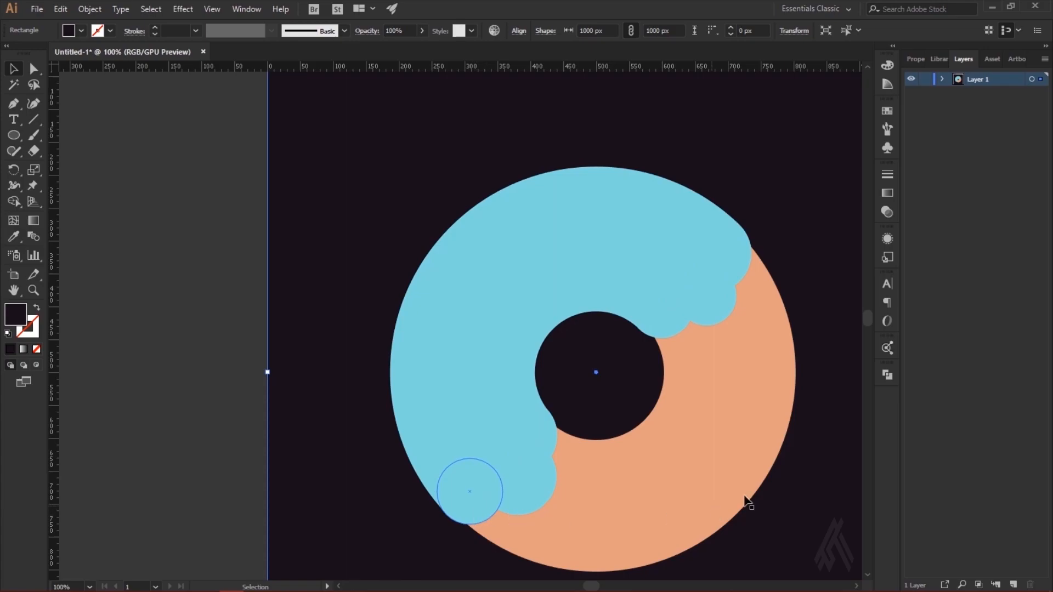
pyautogui.click(760, 485)
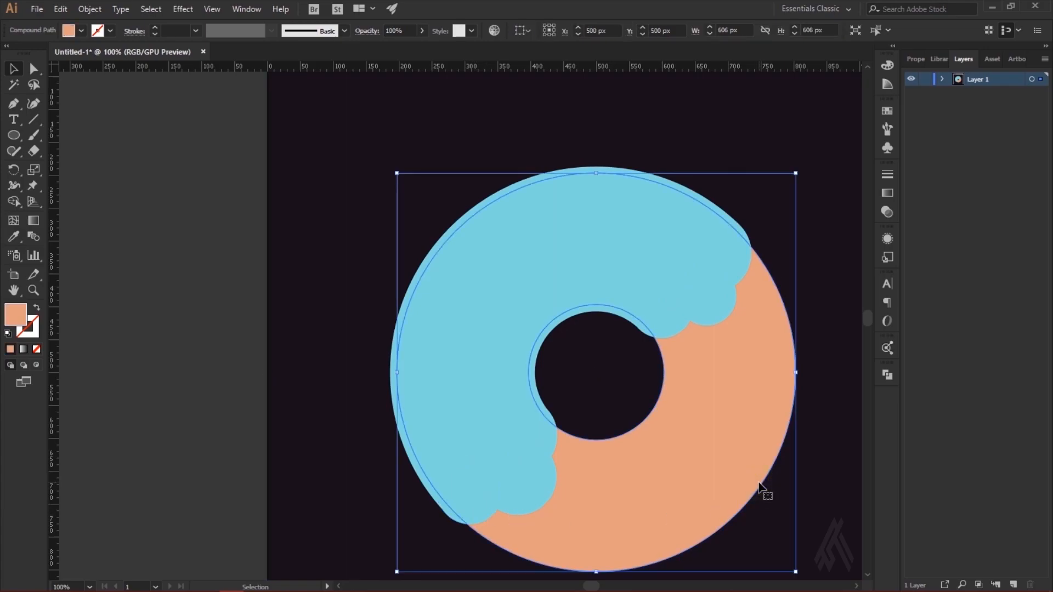
pyautogui.click(494, 486)
pyautogui.keyDown('shift'); pyautogui.click(463, 505); pyautogui.keyUp('shift')
pyautogui.keyDown('shift'); pyautogui.click(544, 425); pyautogui.keyUp('shift')
pyautogui.keyDown('shift'); pyautogui.click(441, 351); pyautogui.keyUp('shift')
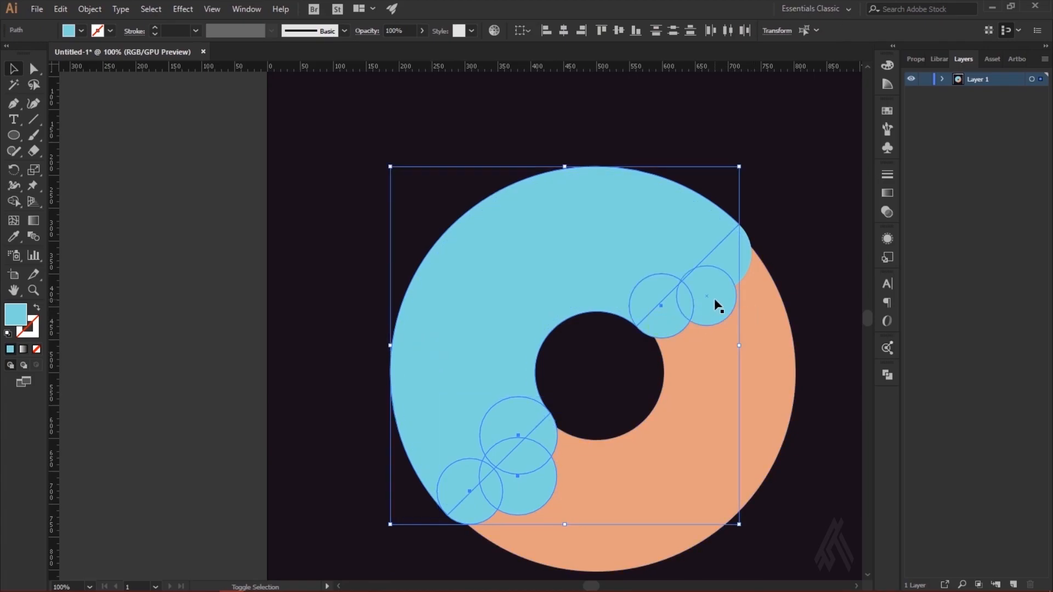
pyautogui.keyDown('shift'); pyautogui.click(729, 264); pyautogui.keyUp('shift')
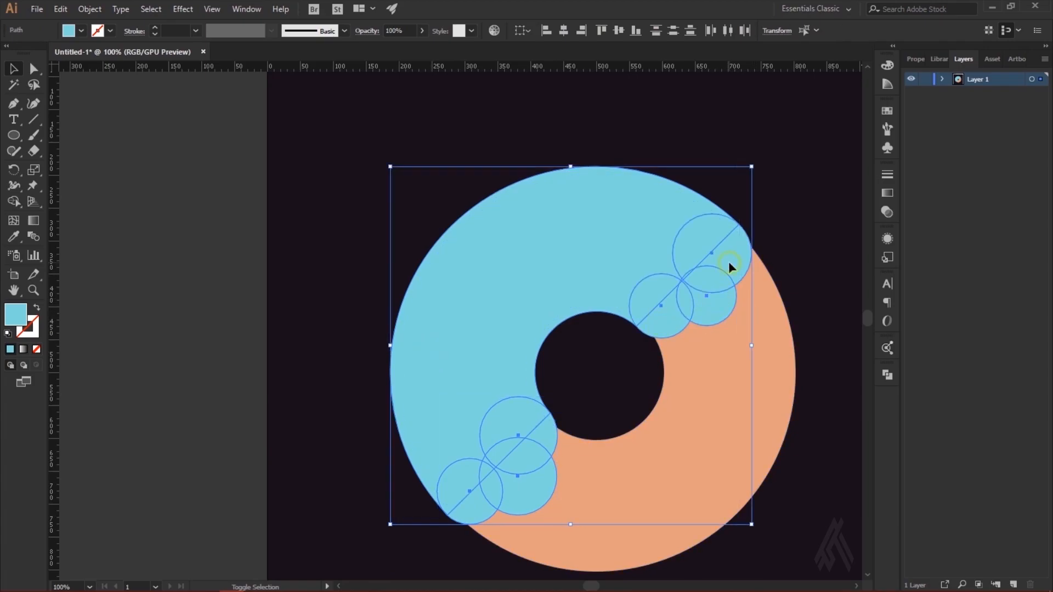
pyautogui.click(887, 375)
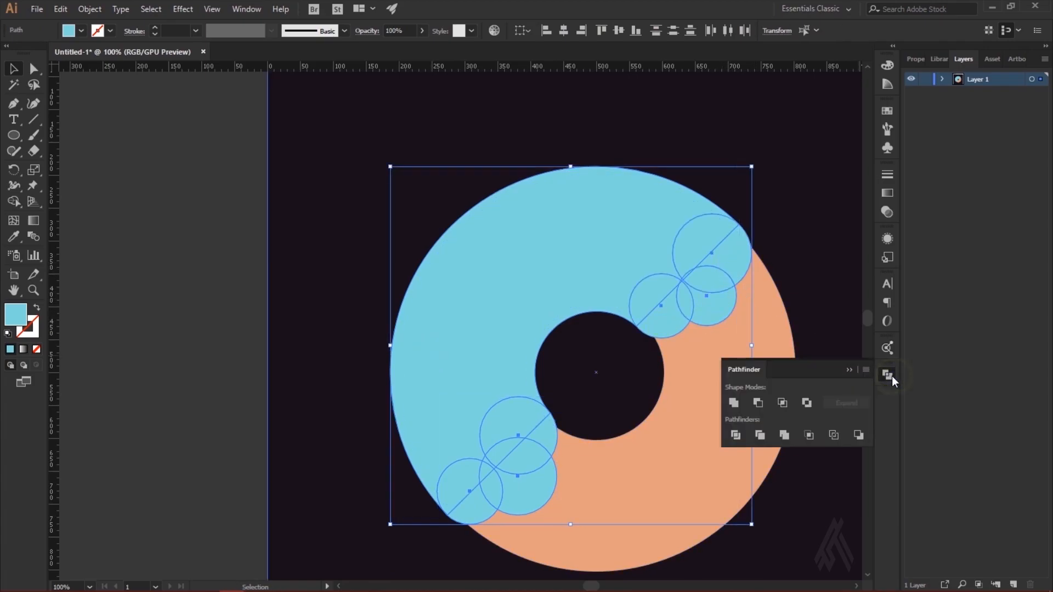
pyautogui.click(733, 405)
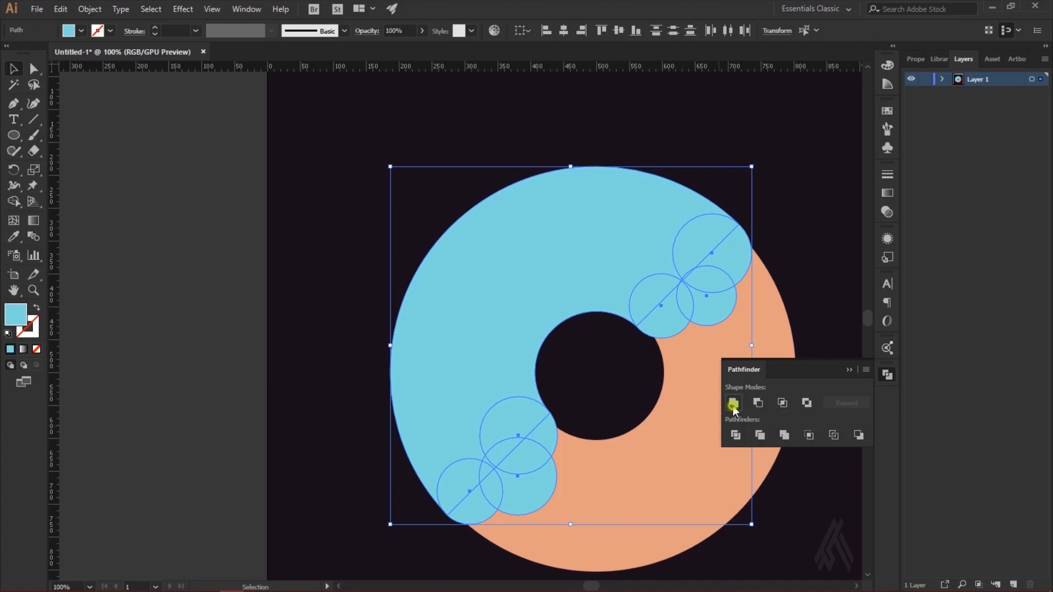
pyautogui.click(811, 205)
pyautogui.click(849, 369)
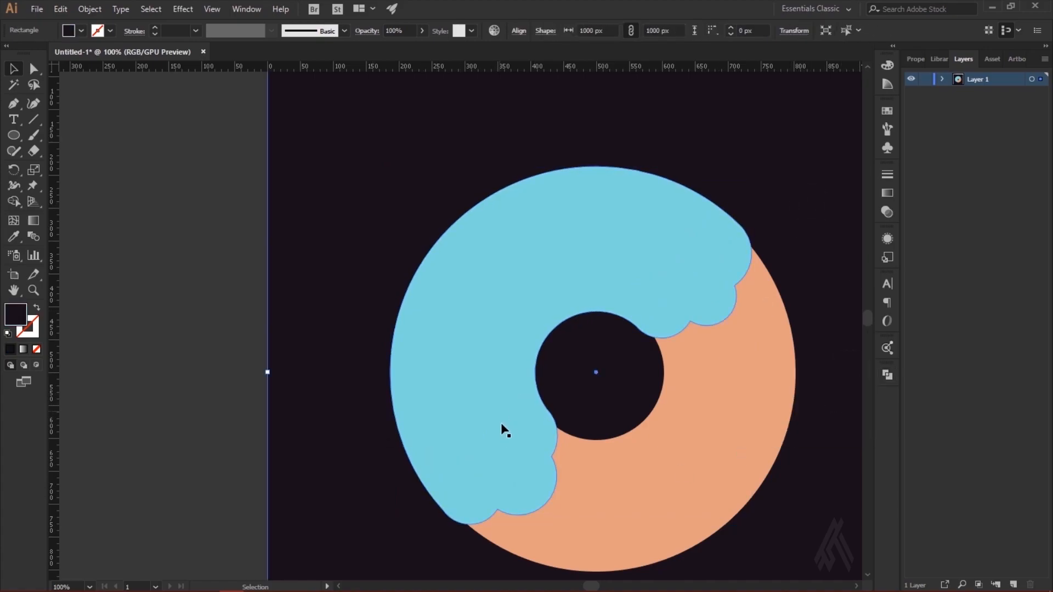
# Step: Add a concentric copy of the orange ring scaled to 462 px and divide both rings with Pathfinder
pyautogui.click(505, 443)
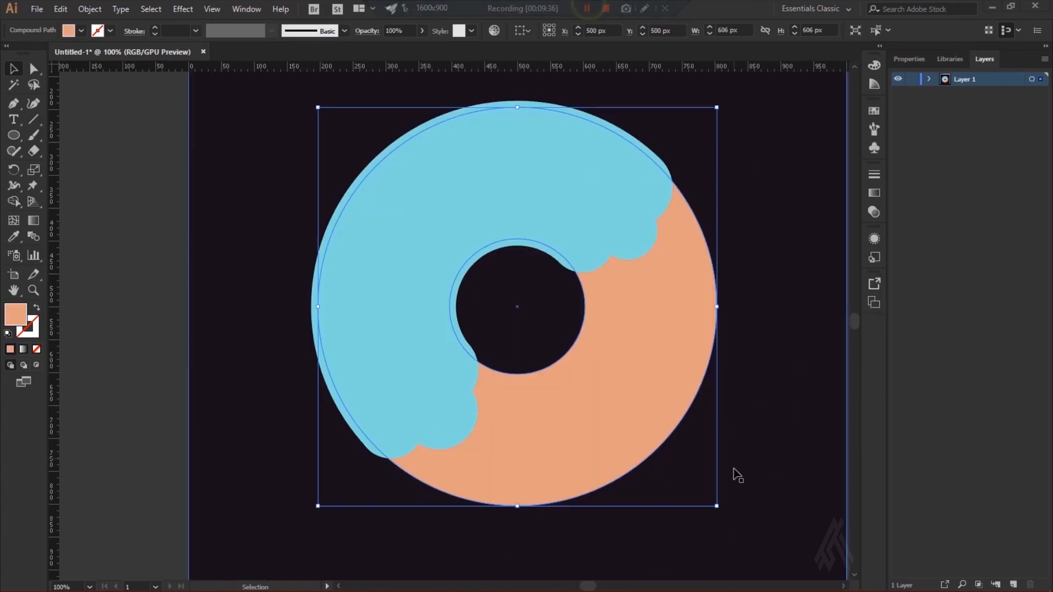
pyautogui.moveTo(717, 505); pyautogui.dragTo(674, 459)
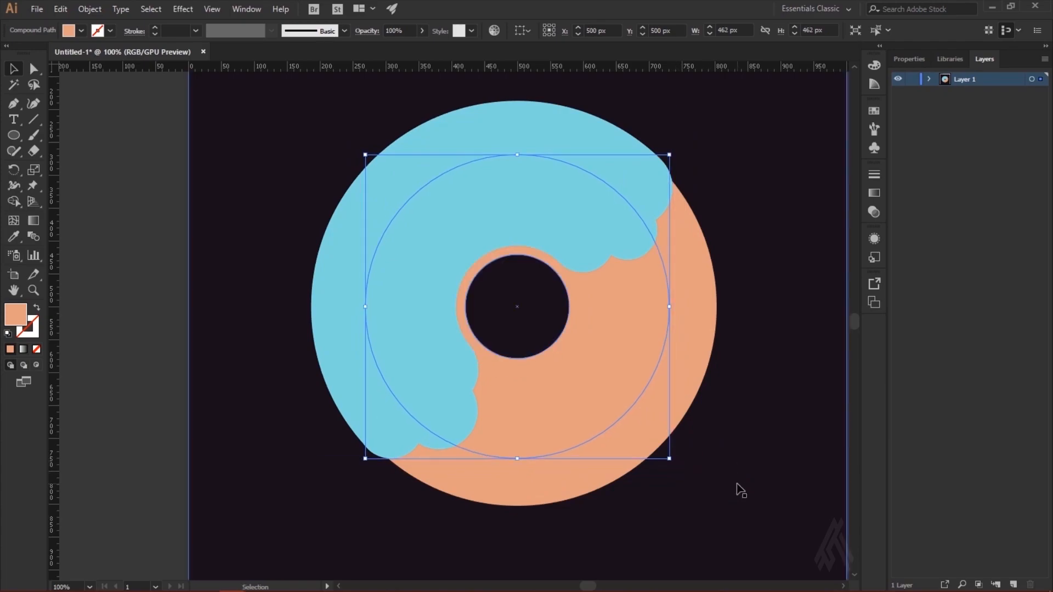
pyautogui.keyDown('shift'); pyautogui.click(704, 384); pyautogui.keyUp('shift')
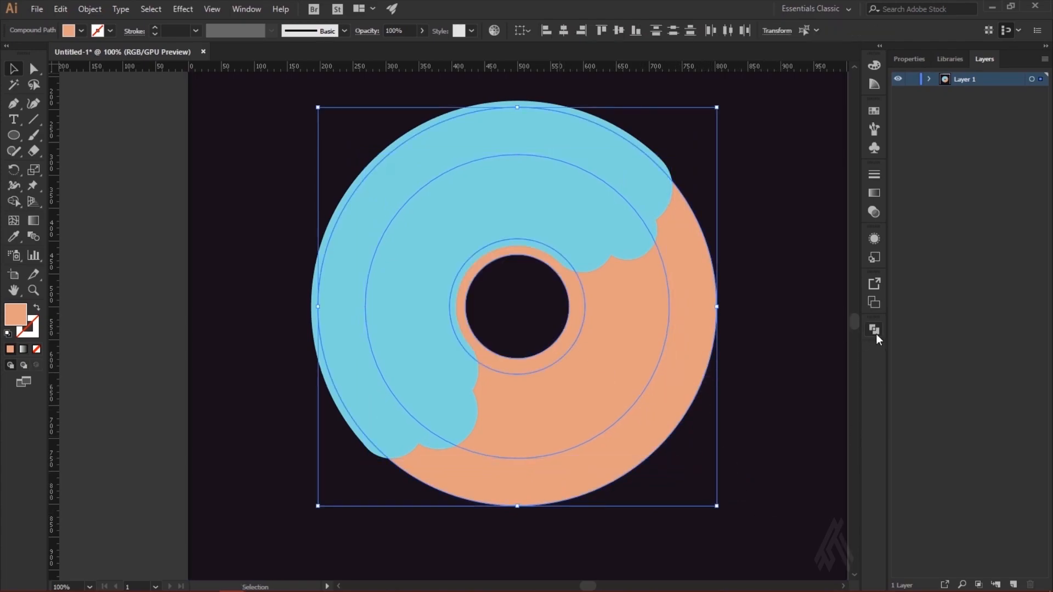
pyautogui.click(876, 331)
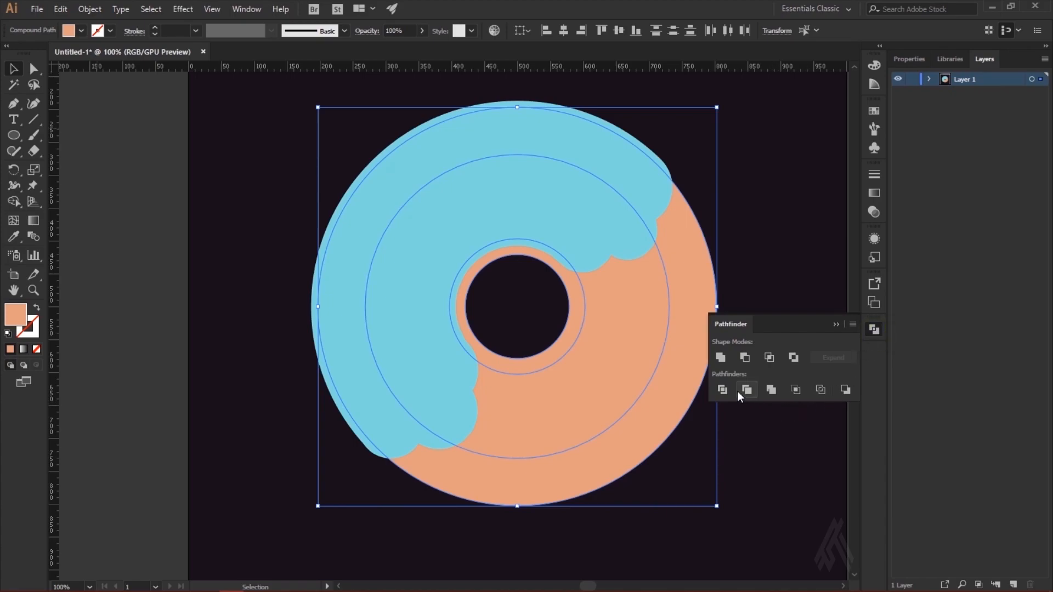
pyautogui.click(723, 389)
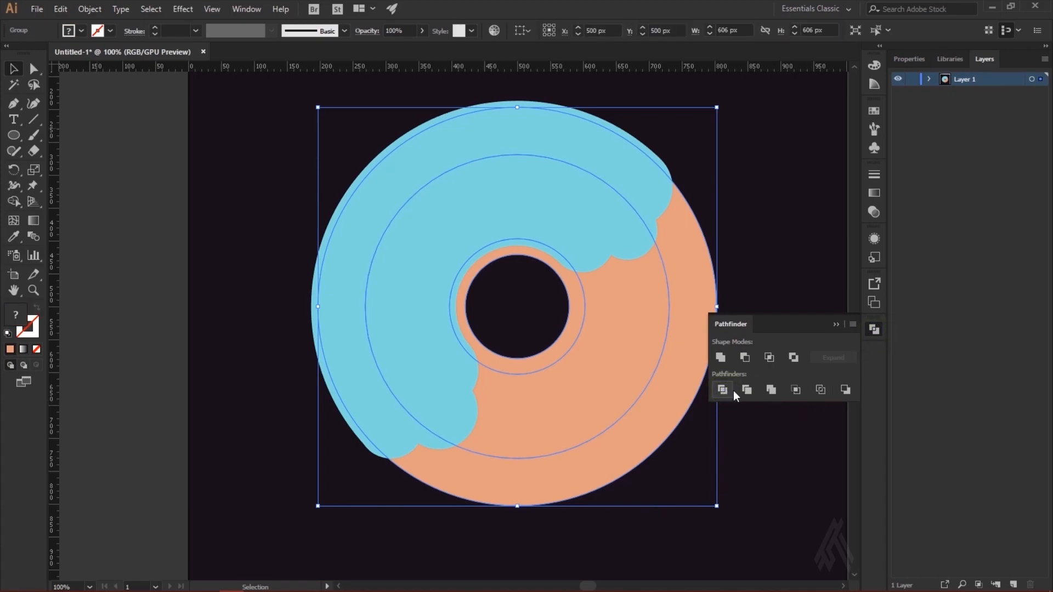
pyautogui.click(837, 325)
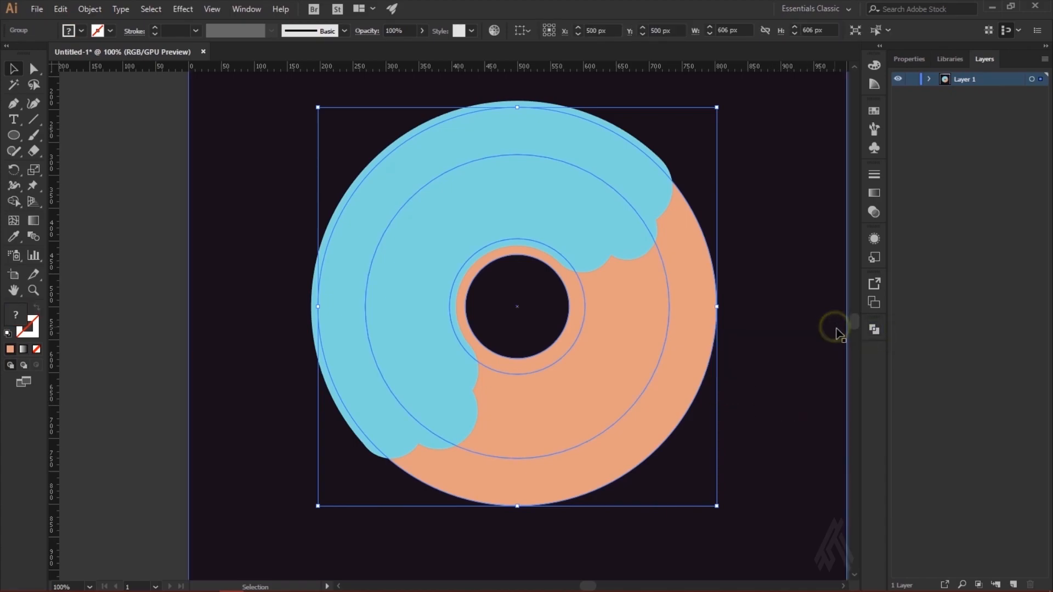
# Step: Ungroup the divided donut rings into separate pieces
pyautogui.click(772, 473)
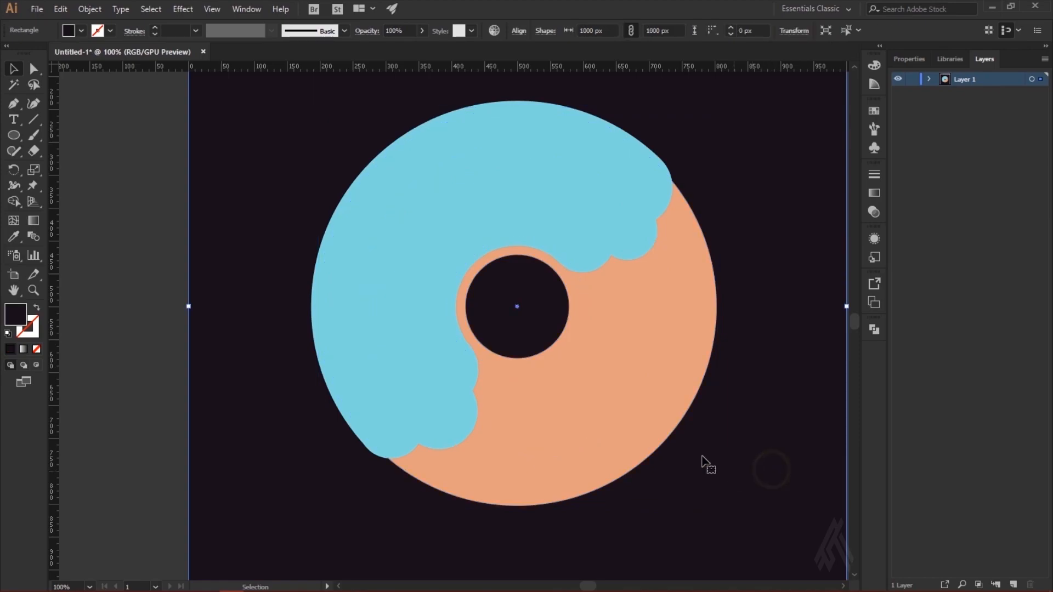
pyautogui.rightClick(650, 380)
pyautogui.click(712, 490)
pyautogui.click(743, 420)
# Step: Try moving the 462 px middle ring out of the donut, and undo the move
pyautogui.click(591, 365)
pyautogui.moveTo(616, 368); pyautogui.dragTo(297, 370)
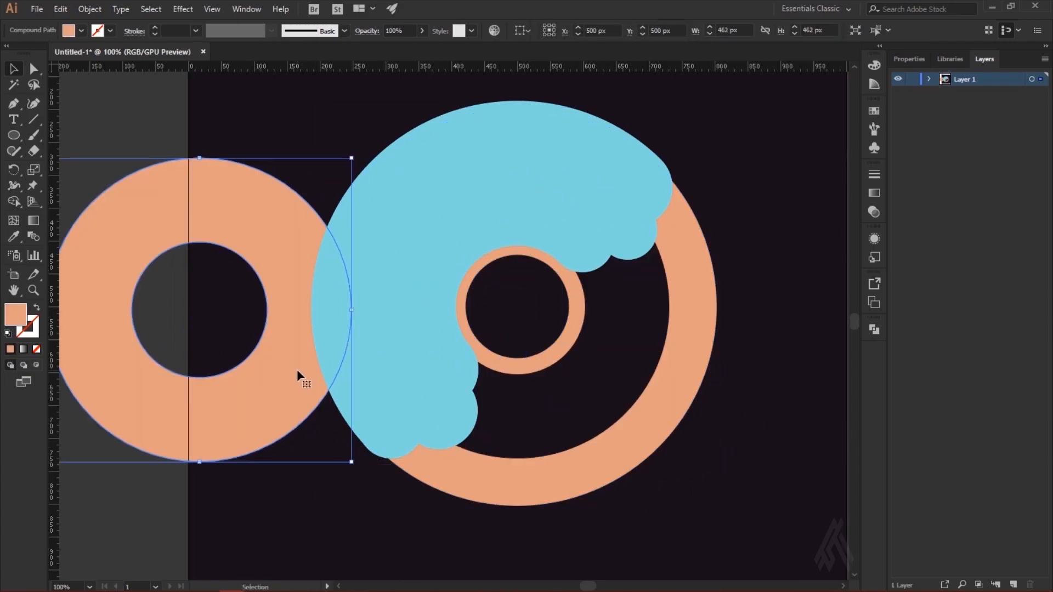
pyautogui.hotkey('ctrl', 'z')
# Step: Delete the narrow inner ring around the donut's hole
pyautogui.keyDown('shift'); pyautogui.click(600, 480); pyautogui.keyUp('shift')
pyautogui.click(564, 347)
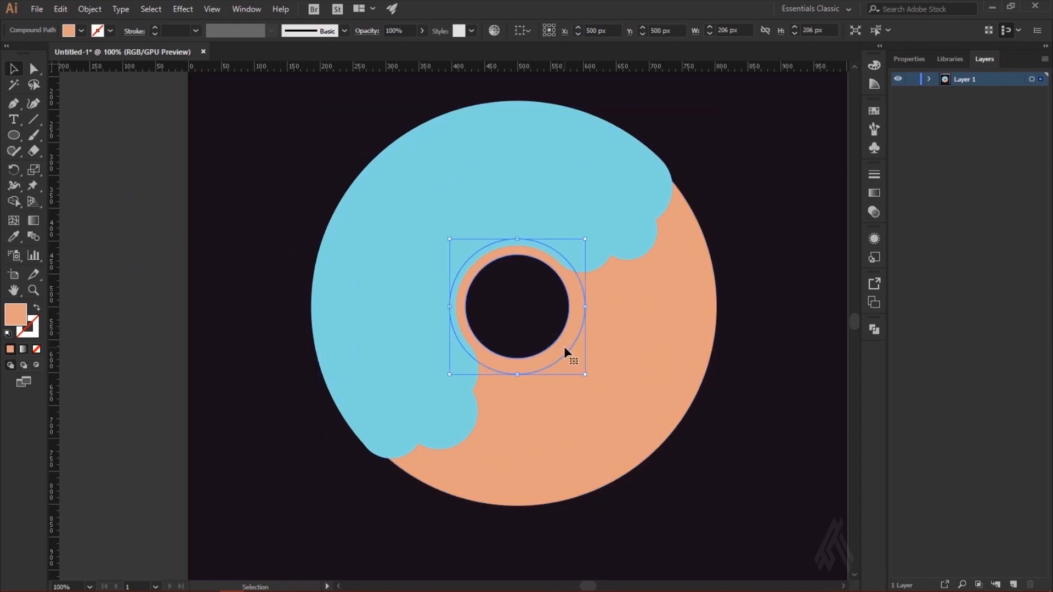
pyautogui.press('Delete')
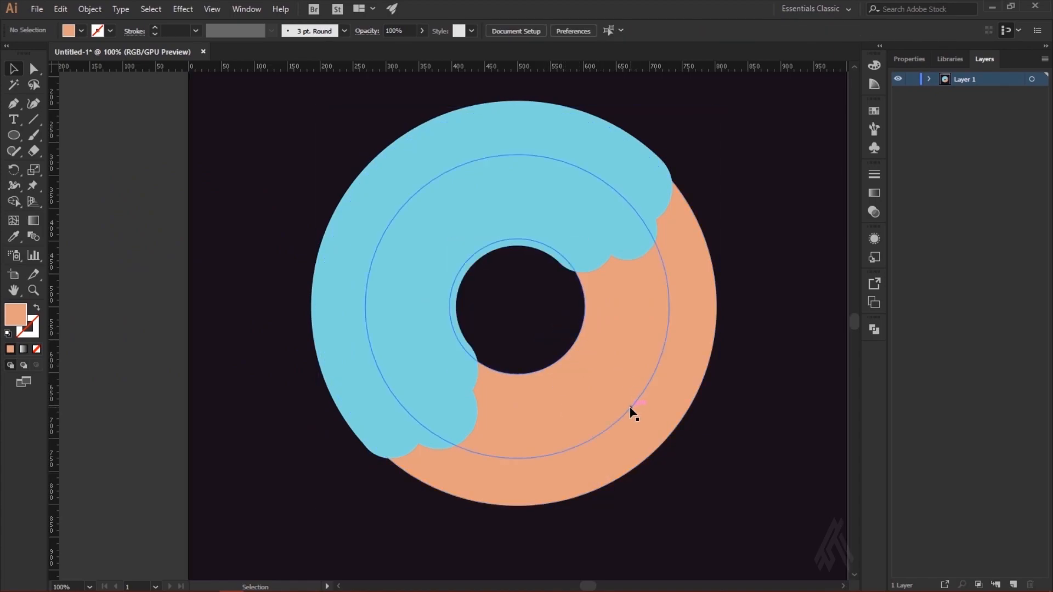
# Step: Recolour the donut's outer ring with the medium orange palette swatch
pyautogui.click(655, 457)
pyautogui.hotkey('ctrl', '-')
pyautogui.press('i')
pyautogui.click(372, 179)
pyautogui.moveTo(7, 56); pyautogui.dragTo(7, 90)
pyautogui.click(12, 72)
pyautogui.click(207, 285)
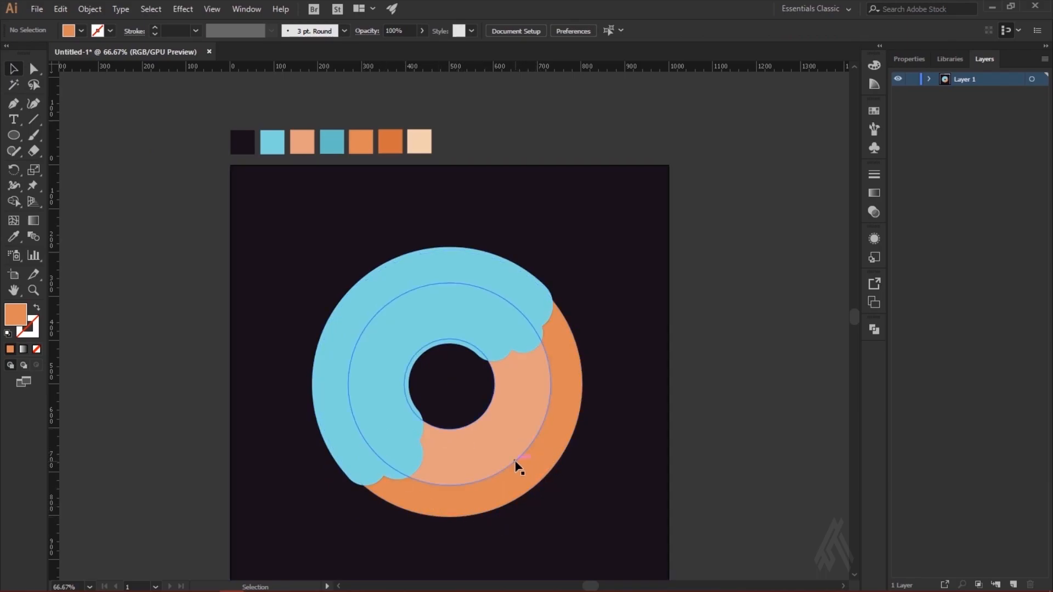
# Step: Draw a circle about 338 px across from the donut's centre and fill it with the darker teal palette swatch
pyautogui.scroll(-2, 516, 465)
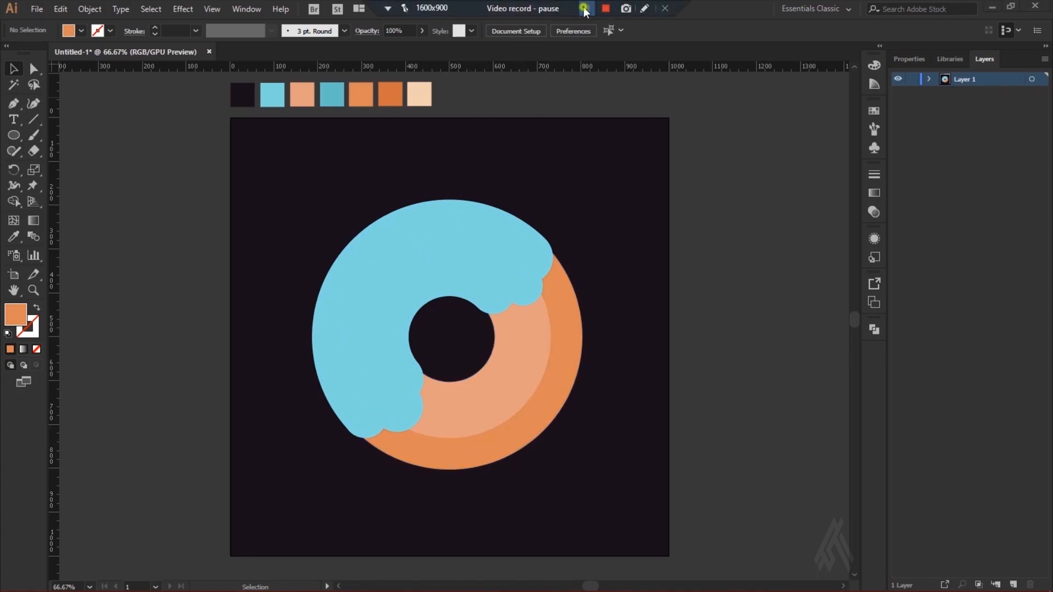
pyautogui.press('l')
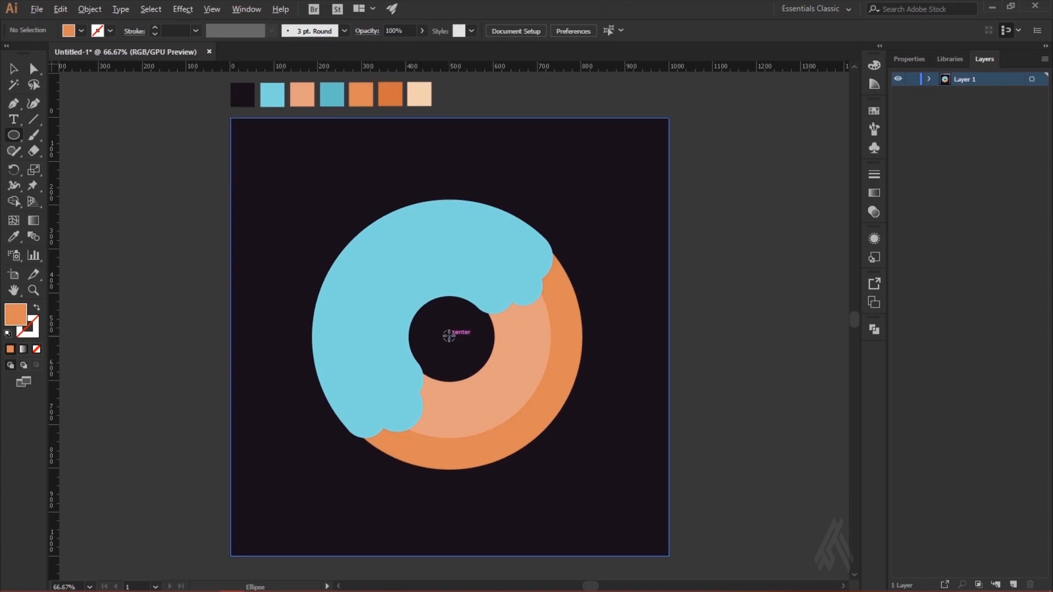
pyautogui.moveTo(448, 336)
pyautogui.mouseDown()
pyautogui.moveTo(507, 257)
pyautogui.moveTo(497, 264)
pyautogui.mouseUp()
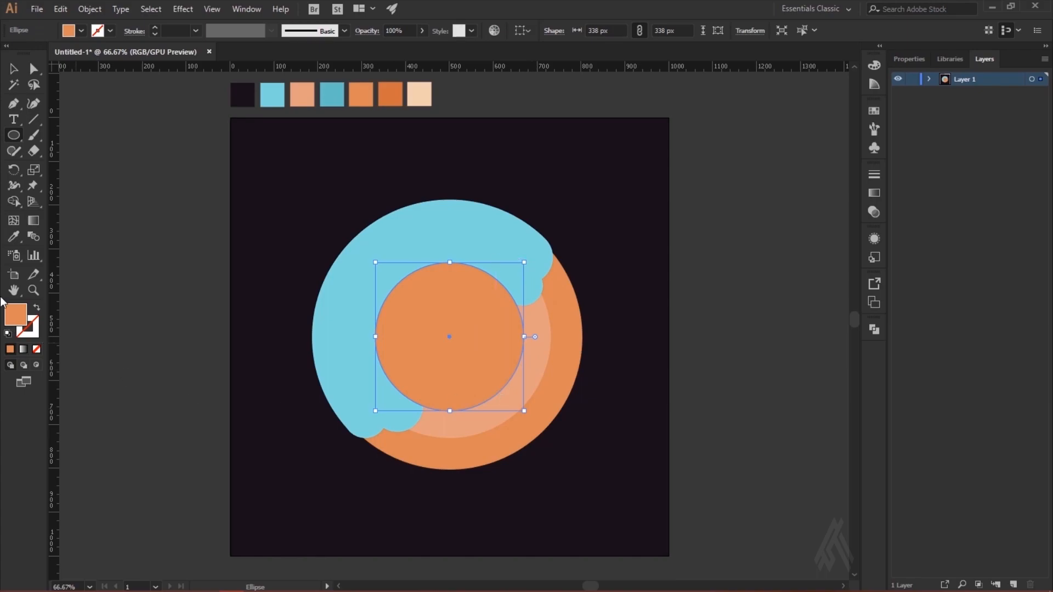
pyautogui.click(21, 234)
pyautogui.click(334, 101)
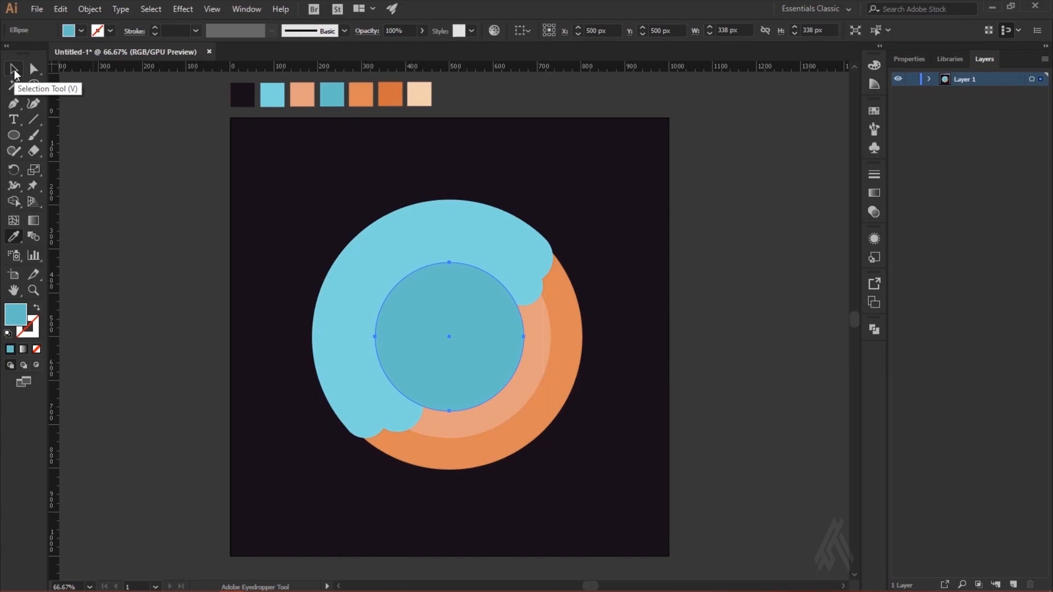
# Step: Split the teal circle against the blue icing with Shape Builder and delete the part outside the icing
pyautogui.click(14, 69)
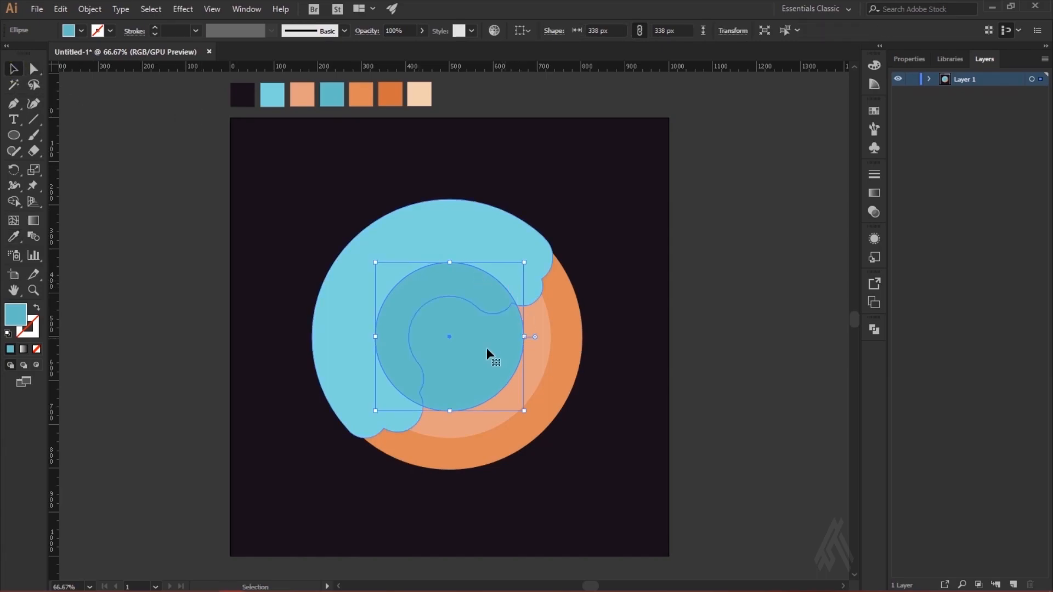
pyautogui.keyDown('shift'); pyautogui.click(411, 415); pyautogui.keyUp('shift')
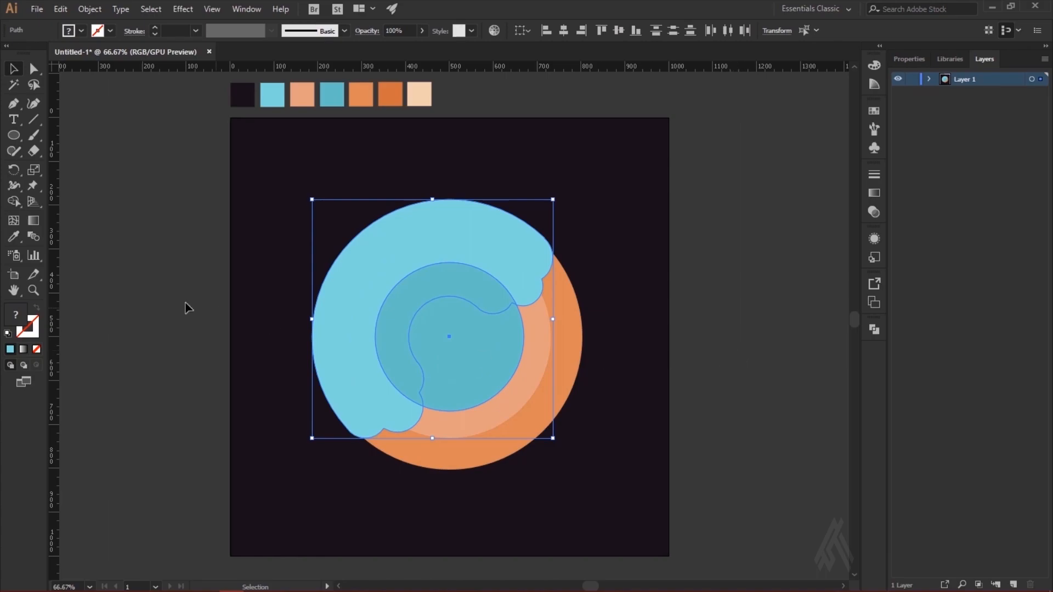
pyautogui.click(14, 202)
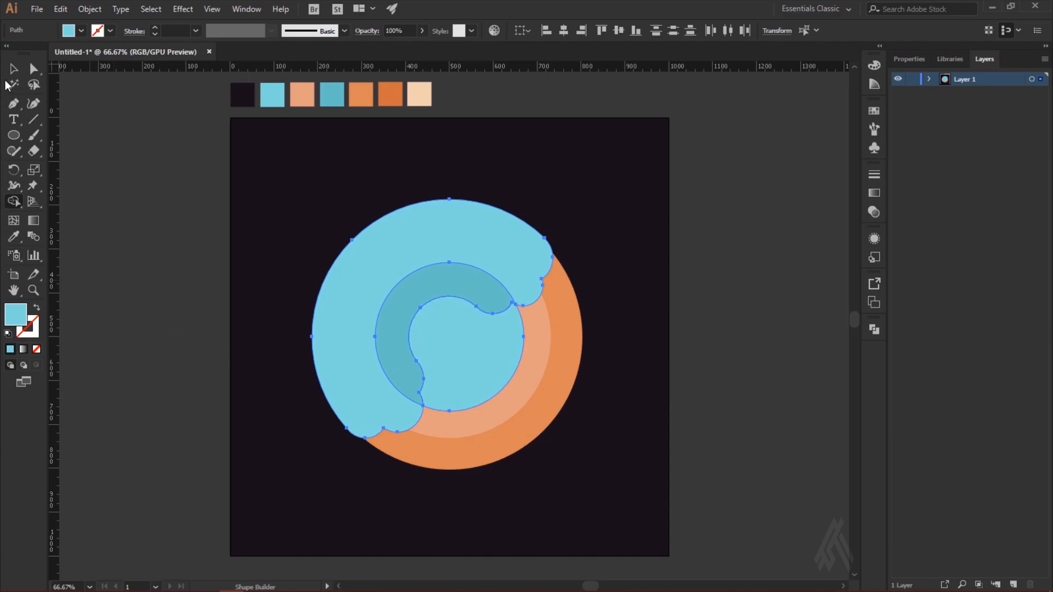
pyautogui.click(12, 70)
pyautogui.click(790, 319)
pyautogui.click(458, 361)
pyautogui.press('Delete')
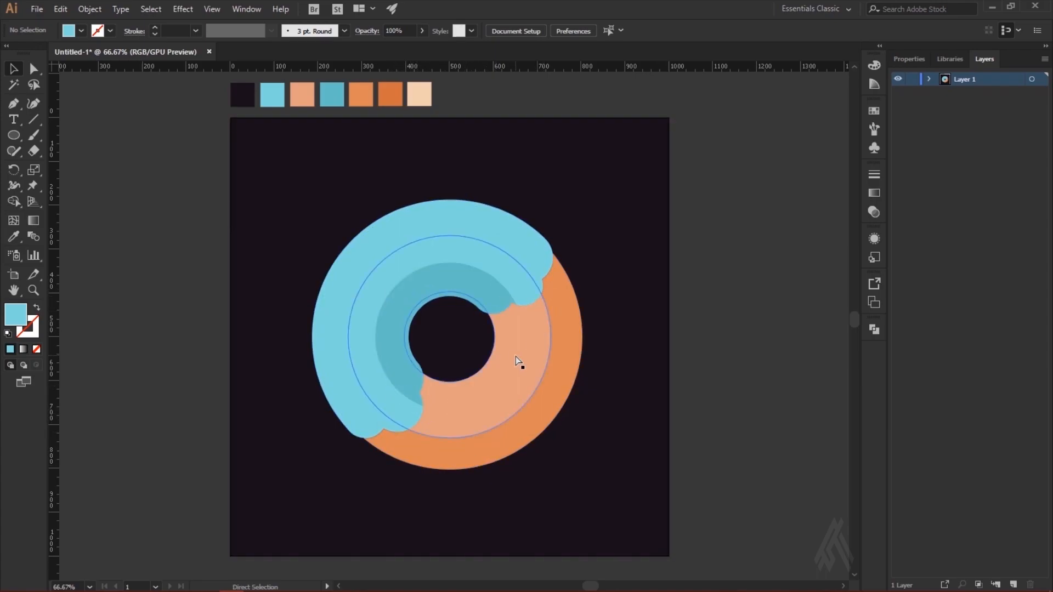
# Step: Draw a closed, curved Pen shape about 96 px wide over the icing's lower end, starting on the teal band's outer edge
pyautogui.hotkey('ctrl', '1')
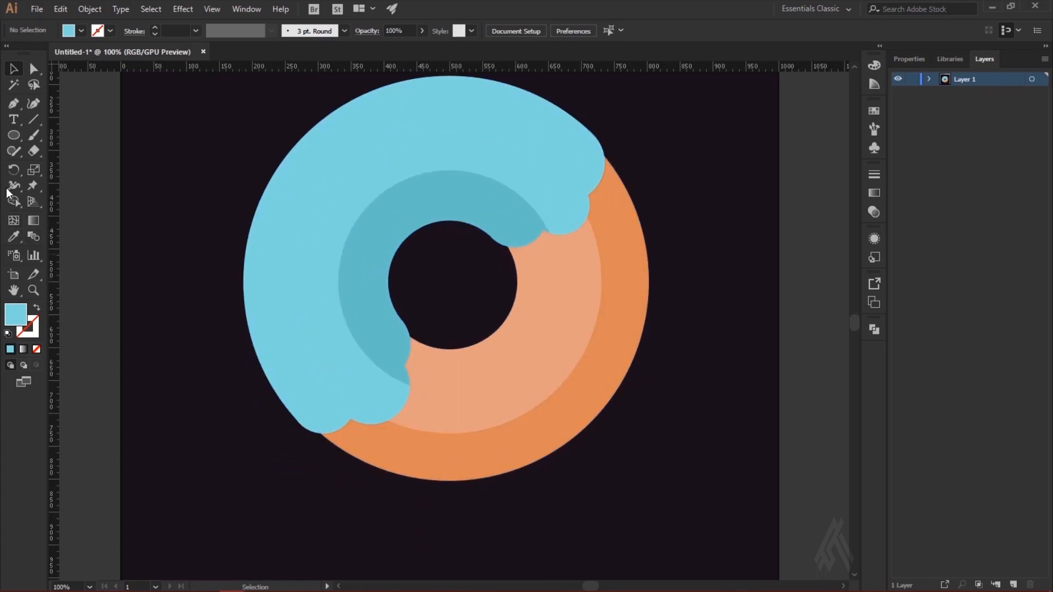
pyautogui.click(14, 103)
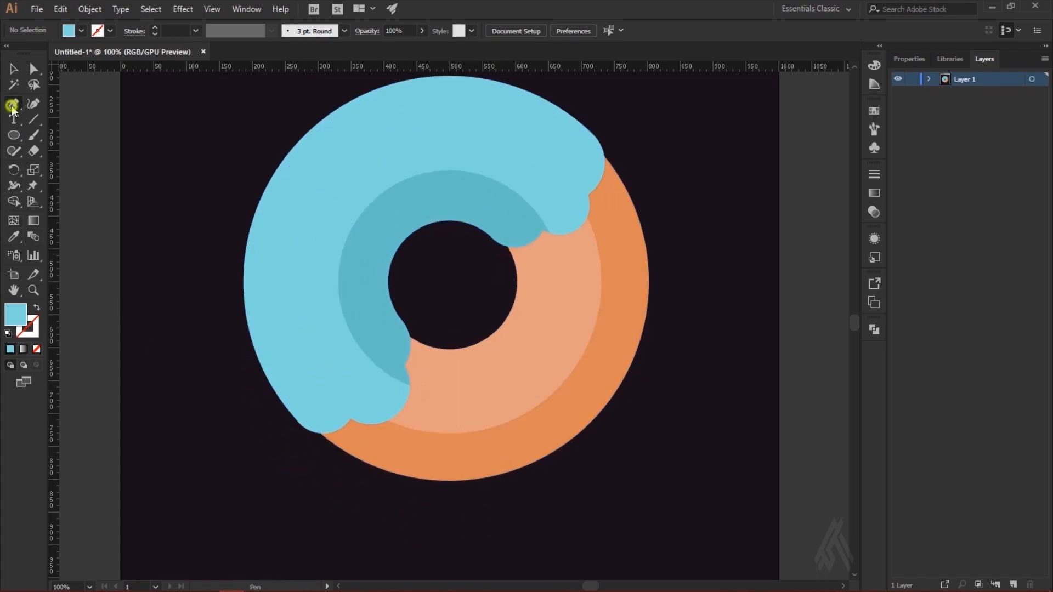
pyautogui.click(363, 349)
pyautogui.moveTo(393, 389); pyautogui.dragTo(399, 401)
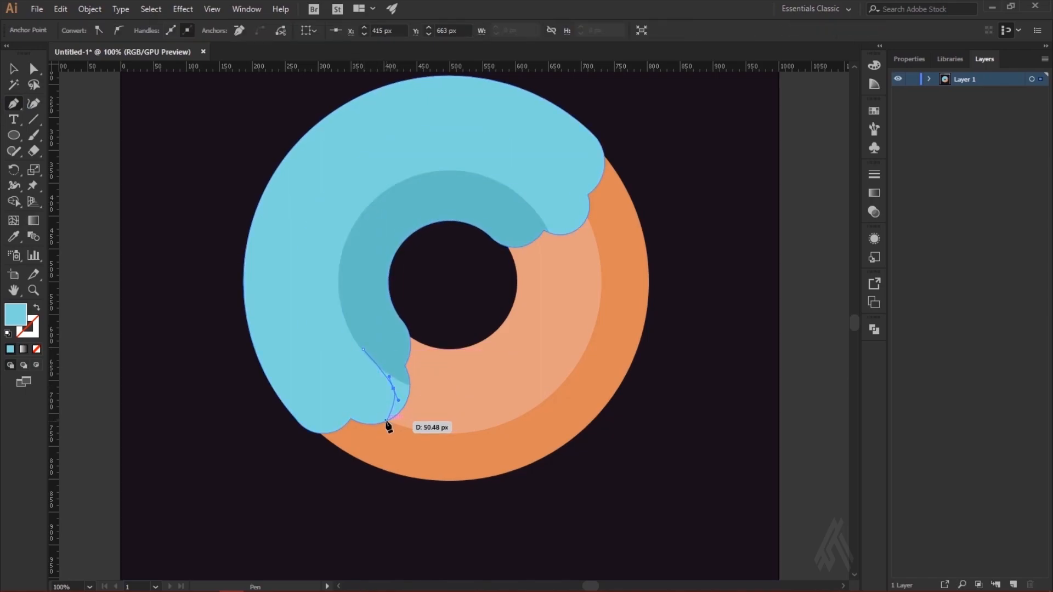
pyautogui.moveTo(423, 412); pyautogui.dragTo(441, 386)
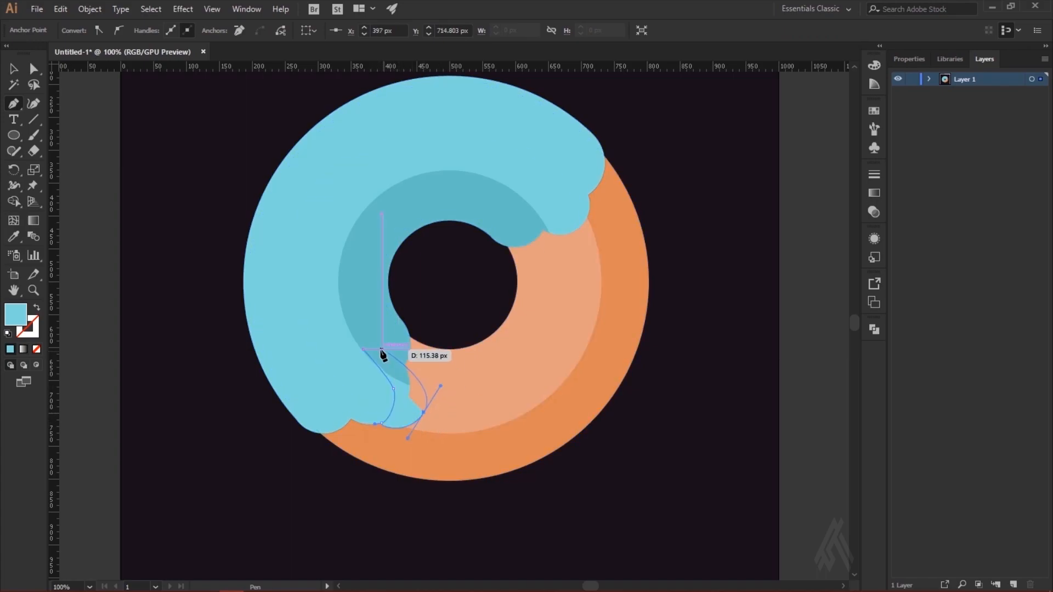
pyautogui.click(364, 350)
# Step: Move the Pen shape's starting anchor to about X 369, Y 607 px and adjust the handles to smooth its inner curve
pyautogui.hotkey('ctrl', '=')
pyautogui.hotkey('ctrl', '=')
pyautogui.hotkey('ctrl', '=')
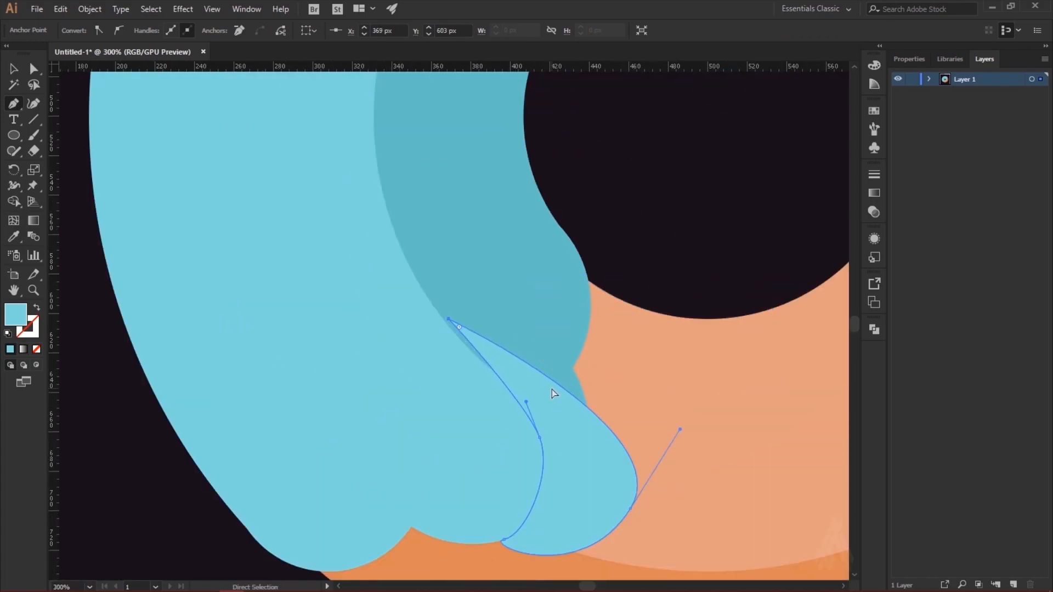
pyautogui.press('v')
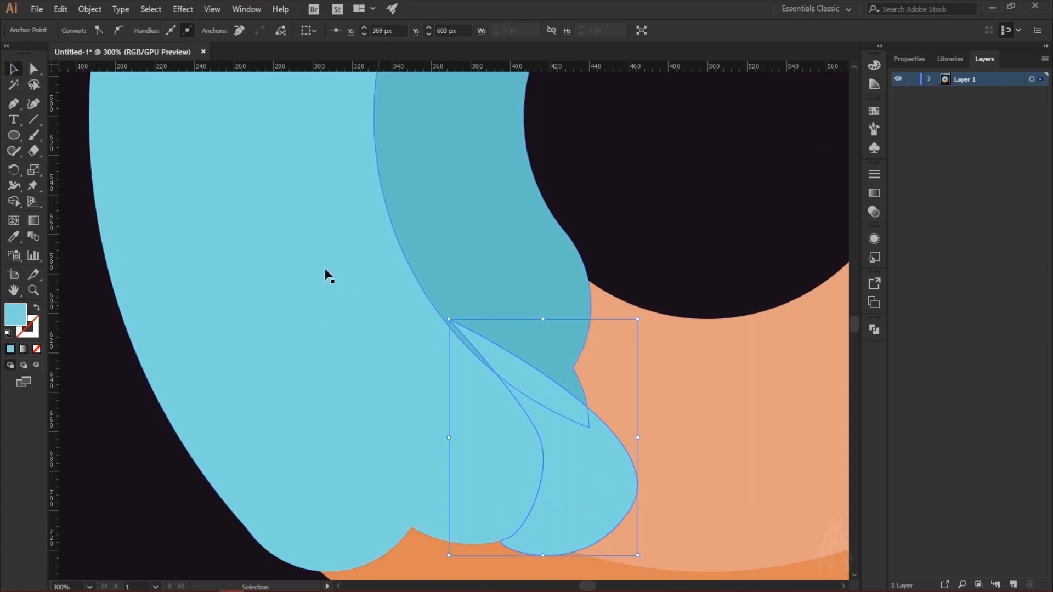
pyautogui.press('a')
pyautogui.moveTo(450, 321); pyautogui.dragTo(449, 328)
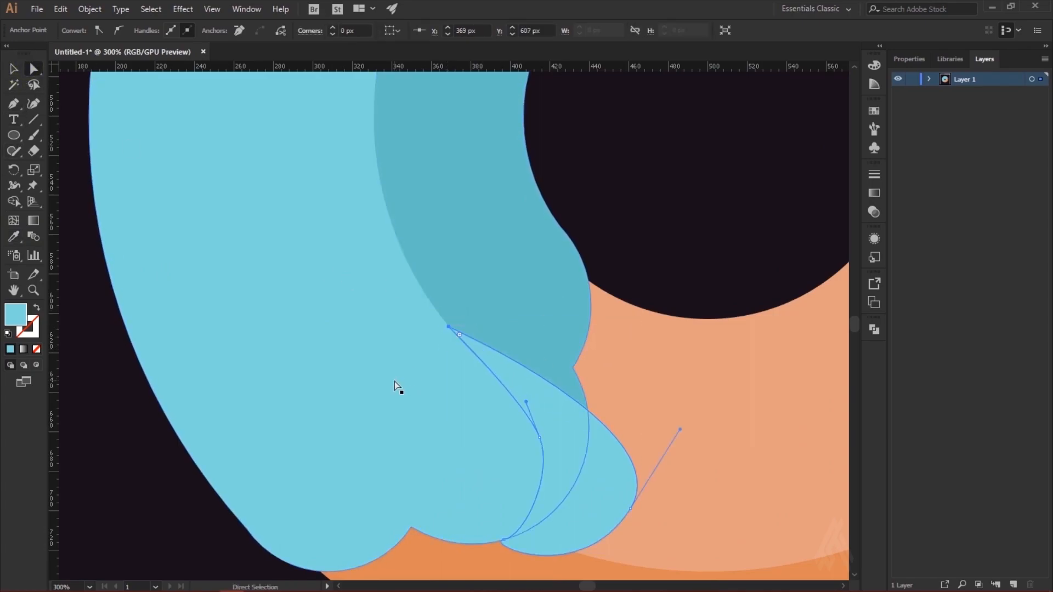
pyautogui.moveTo(526, 404); pyautogui.dragTo(496, 372)
pyautogui.click(662, 404)
pyautogui.click(567, 515)
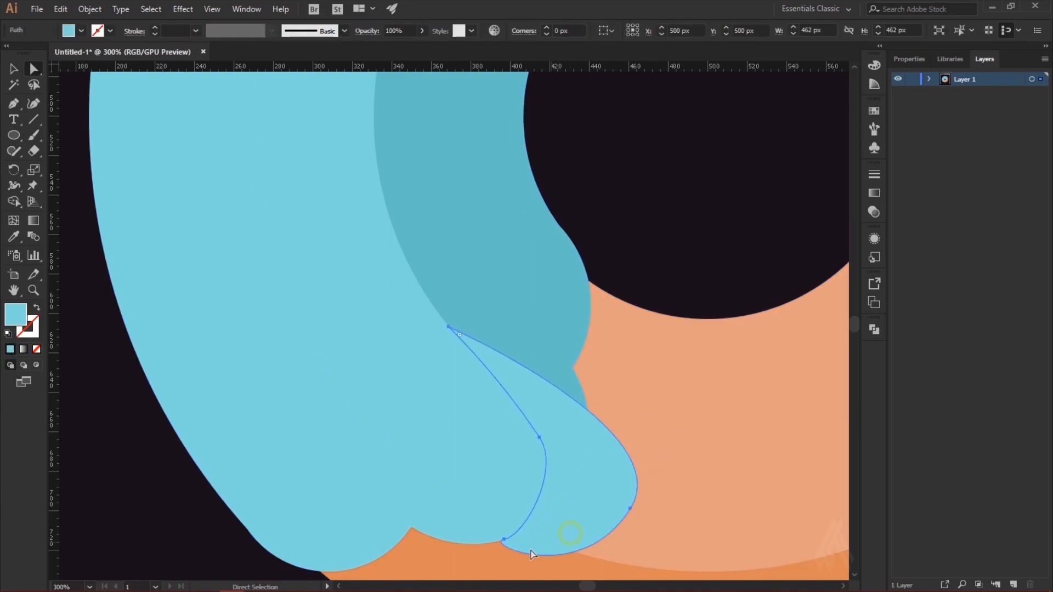
pyautogui.click(504, 540)
pyautogui.moveTo(561, 469); pyautogui.dragTo(588, 488)
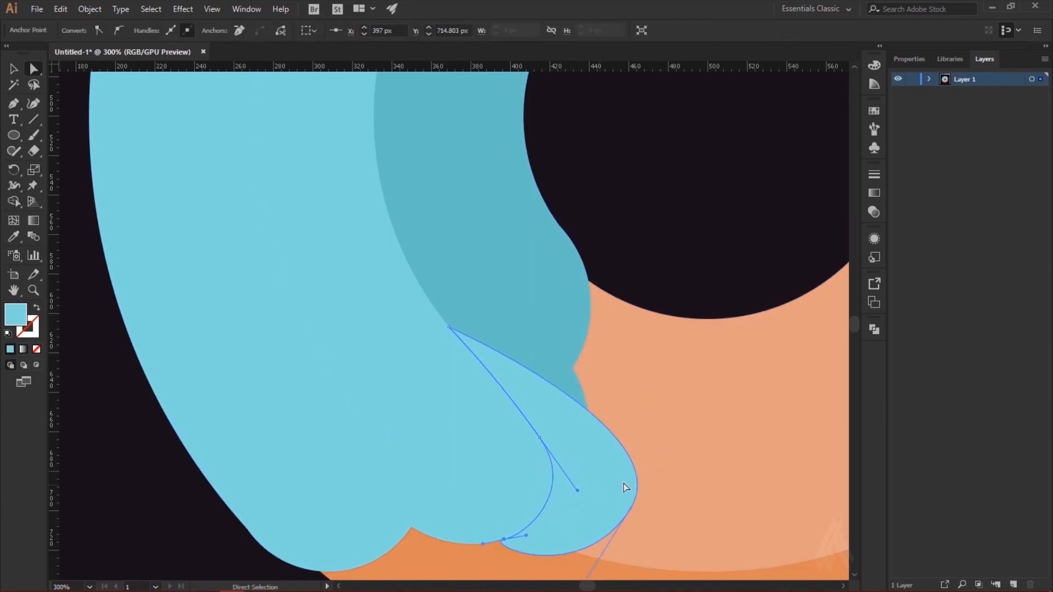
pyautogui.click(603, 491)
# Step: Fill the lower Pen shape with the darker teal sampled from the inner icing band
pyautogui.click(616, 492)
pyautogui.press('i')
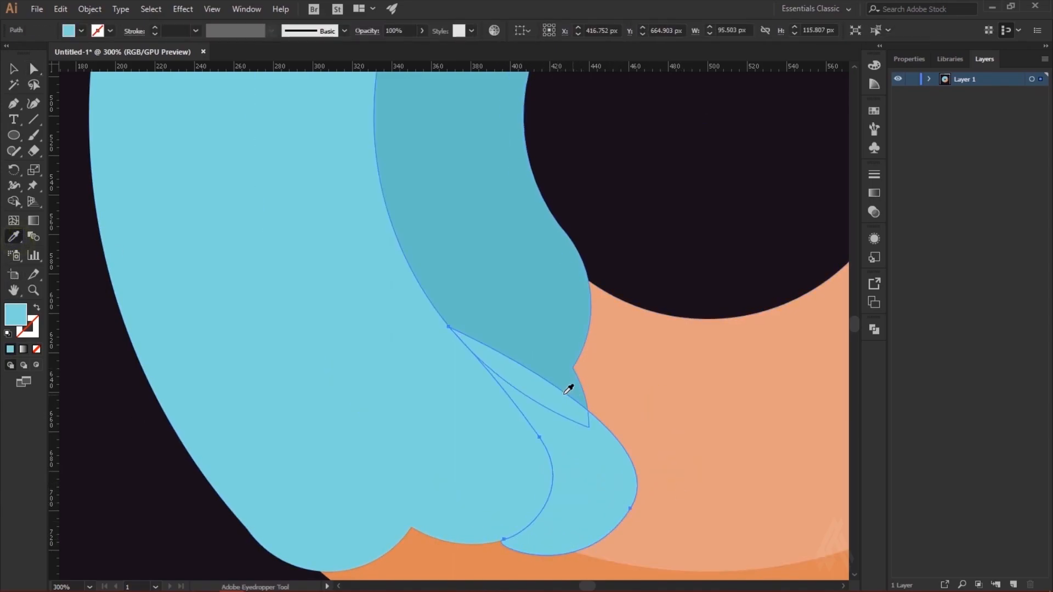
pyautogui.click(559, 357)
pyautogui.press('v')
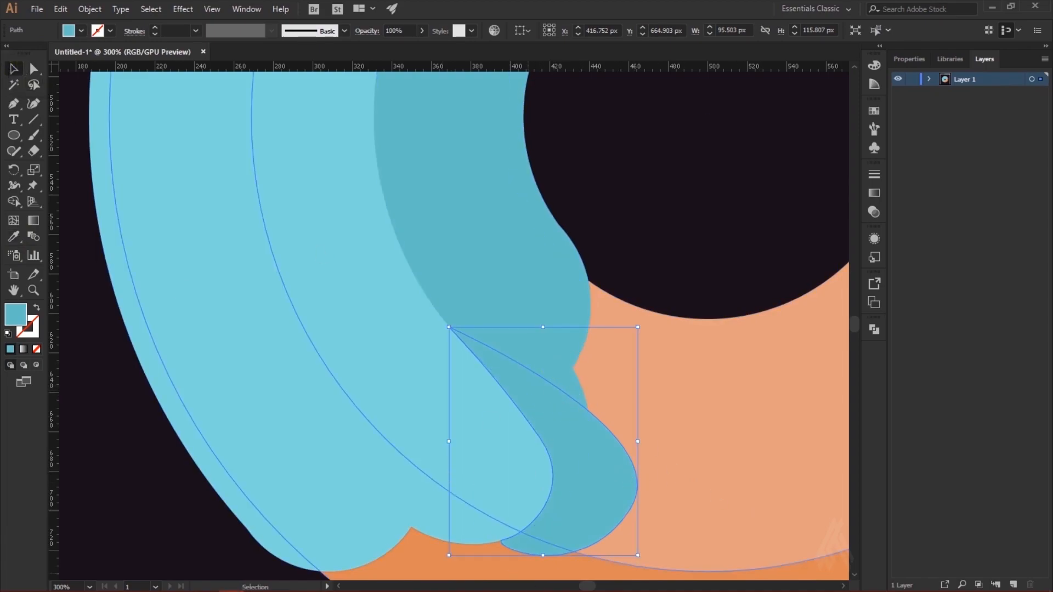
# Step: Split the teal Pen shape against the light blue icing with Shape Builder and delete the part overhanging the icing
pyautogui.click(526, 295)
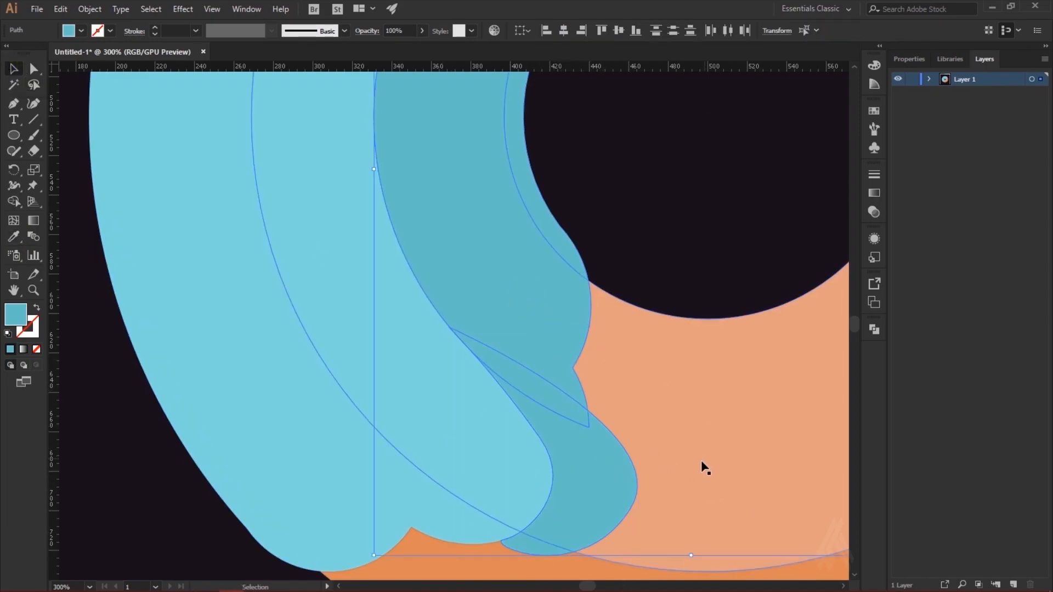
pyautogui.scroll(-2, 701, 459)
pyautogui.click(446, 455)
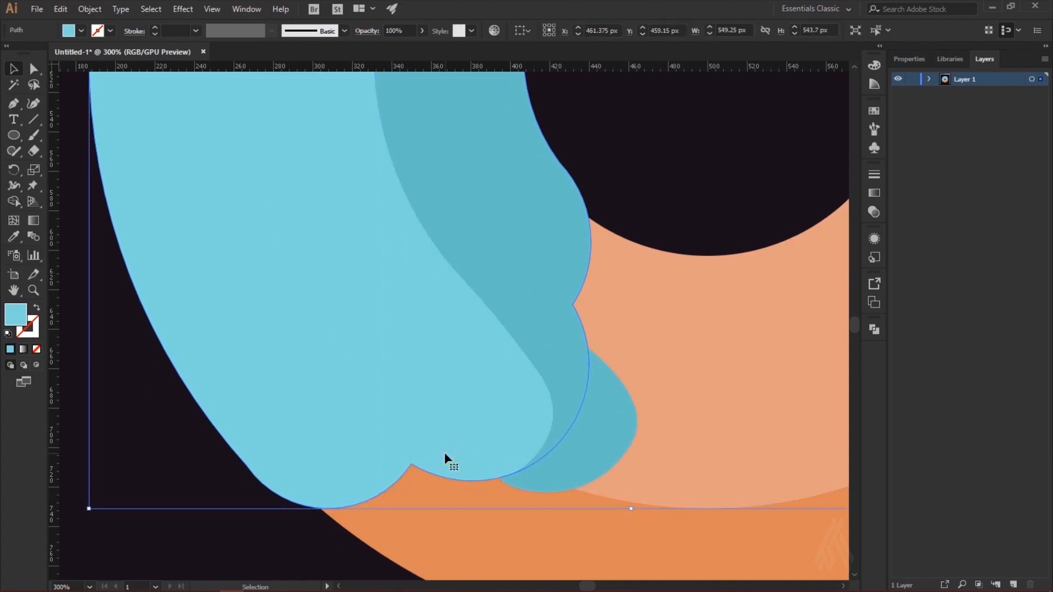
pyautogui.keyDown('shift'); pyautogui.click(620, 462); pyautogui.keyUp('shift')
pyautogui.click(16, 202)
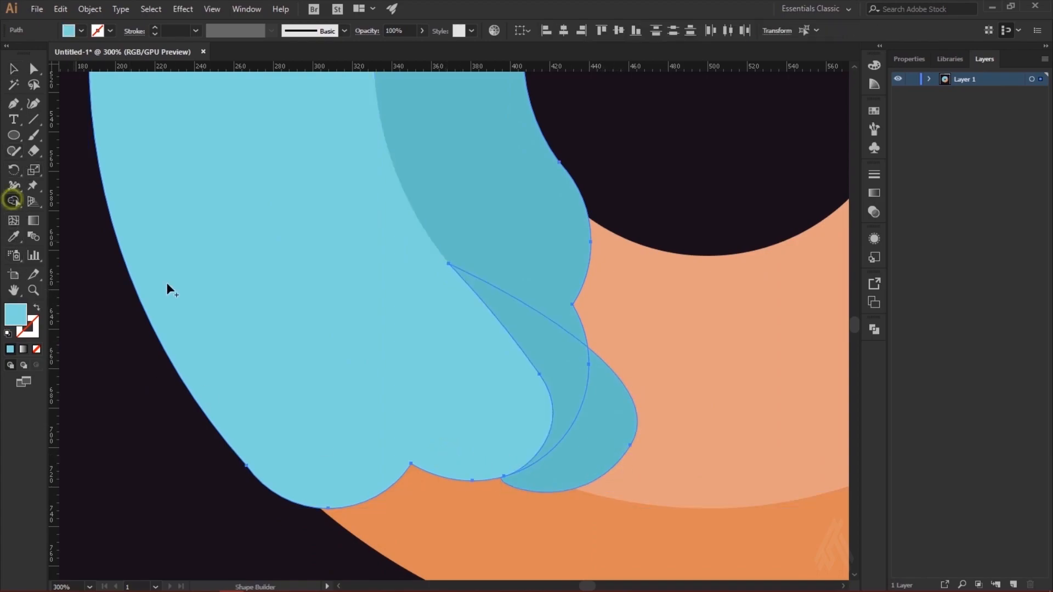
pyautogui.click(605, 438)
pyautogui.click(19, 70)
pyautogui.click(611, 482)
pyautogui.click(617, 441)
pyautogui.press('Delete')
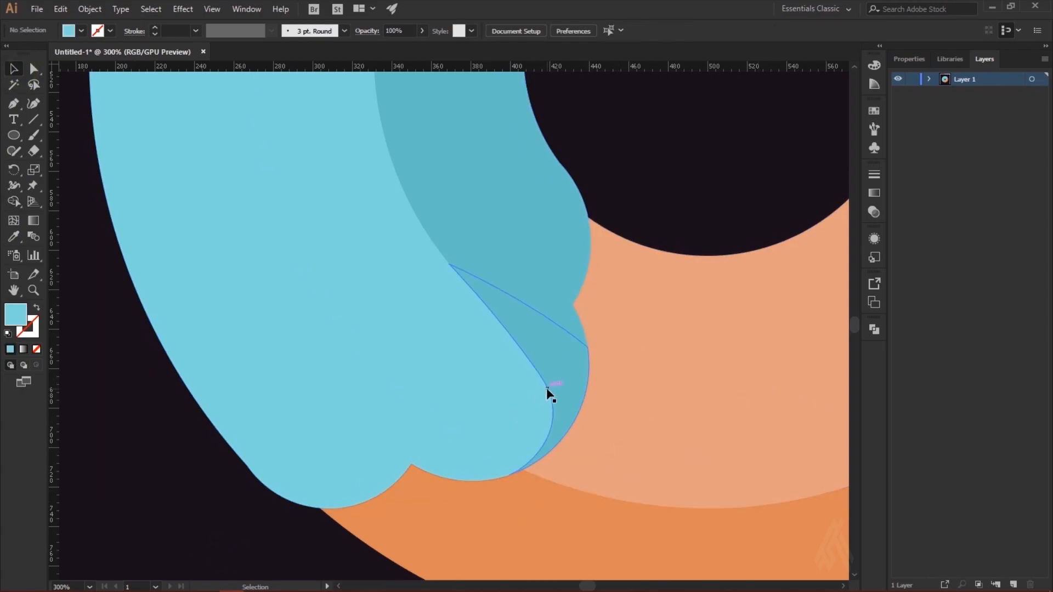
# Step: Shift the inner-curve anchor of the lower teal shade slightly up and left to widen the shade
pyautogui.click(547, 393)
pyautogui.press('a')
pyautogui.click(541, 374)
pyautogui.moveTo(541, 375); pyautogui.dragTo(530, 364)
pyautogui.click(628, 380)
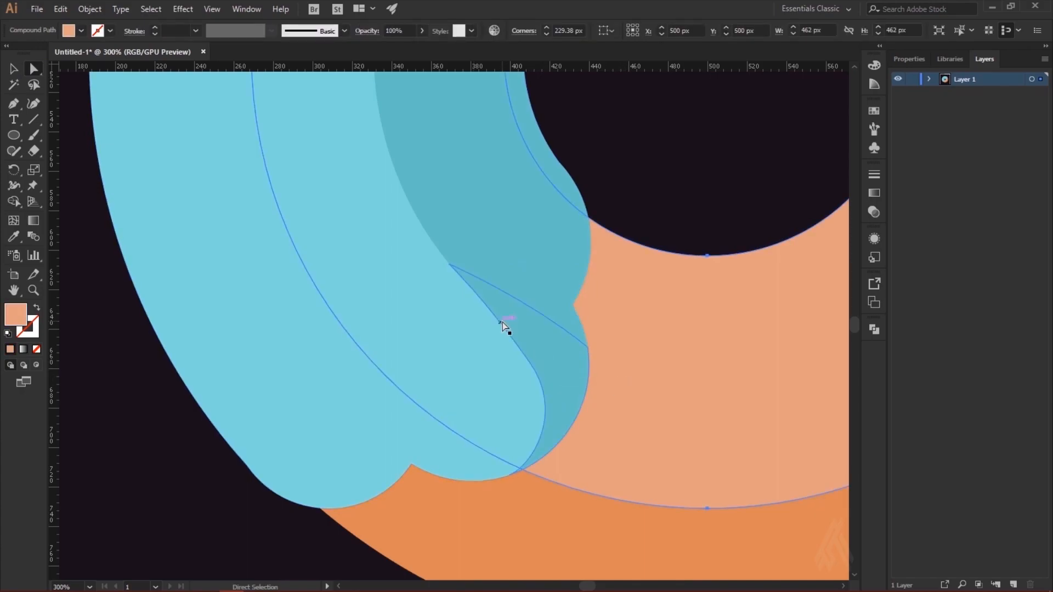
pyautogui.click(485, 300)
pyautogui.click(456, 351)
# Step: Draw a closed Pen shape over the icing's upper end, starting on the teal band's outer edge at about X 599, Y 366 px
pyautogui.hotkey('ctrl', '-')
pyautogui.hotkey('ctrl', '-')
pyautogui.hotkey('ctrl', '-')
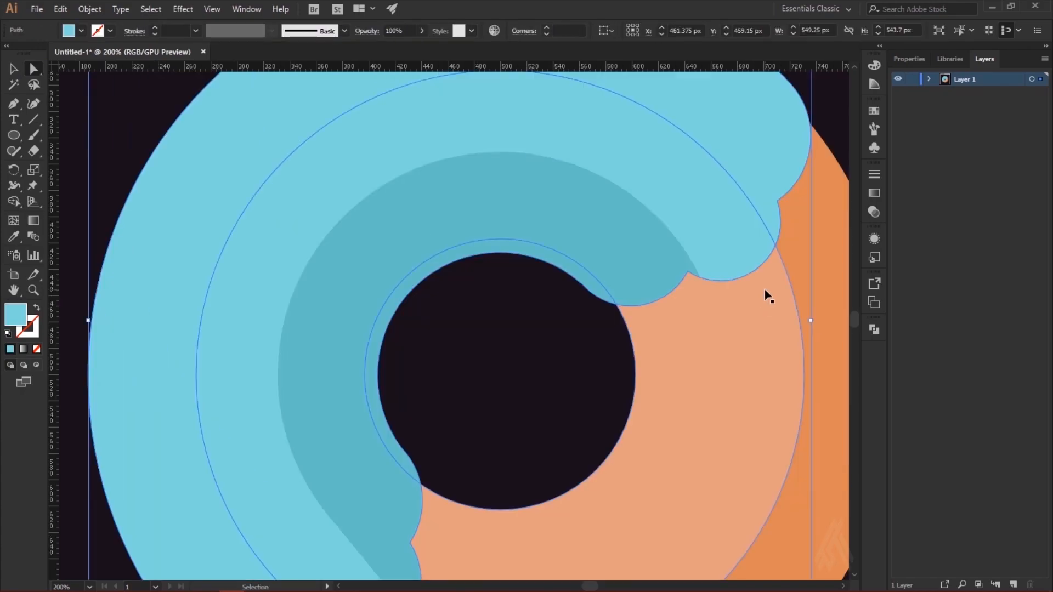
pyautogui.hotkey('ctrl', '=')
pyautogui.hotkey('ctrl', '=')
pyautogui.hotkey('ctrl', '=')
pyautogui.moveTo(643, 252); pyautogui.dragTo(383, 377)
pyautogui.click(21, 107)
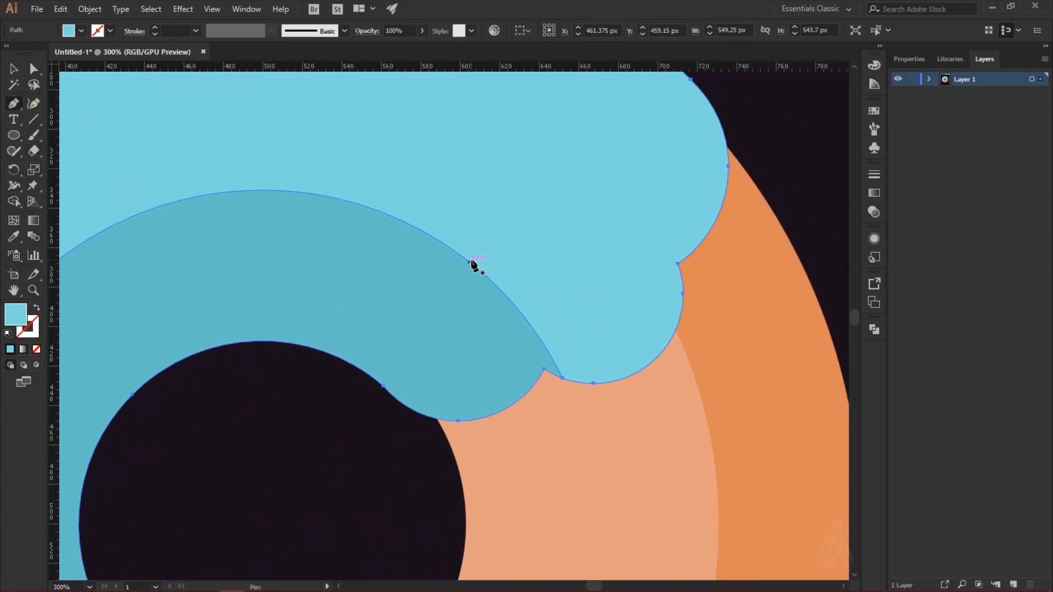
pyautogui.click(458, 260)
pyautogui.moveTo(578, 340); pyautogui.dragTo(624, 350)
pyautogui.moveTo(678, 323); pyautogui.dragTo(685, 309)
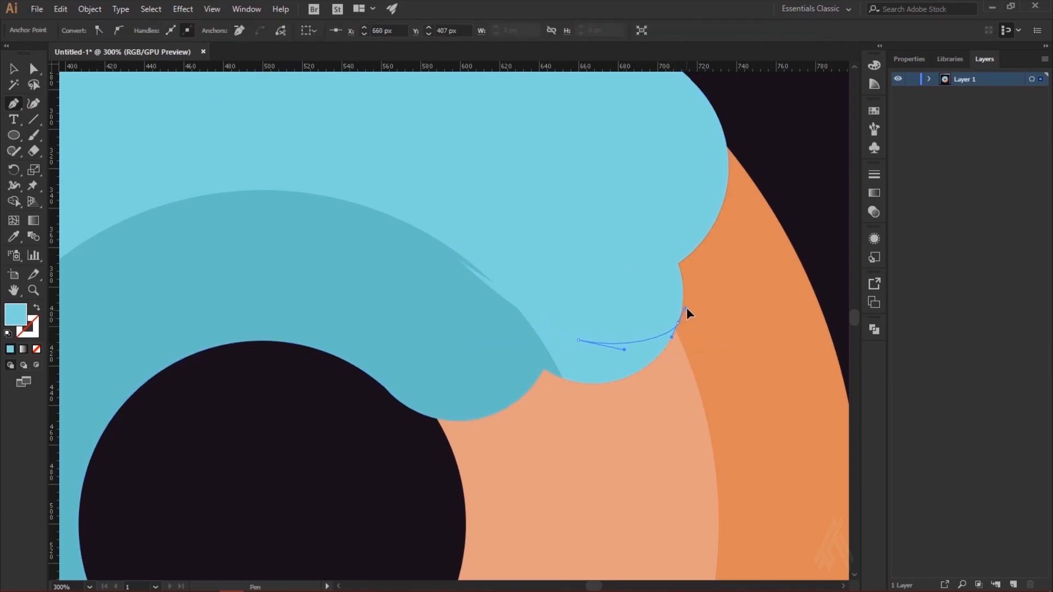
pyautogui.click(683, 421)
pyautogui.moveTo(495, 422); pyautogui.dragTo(483, 395)
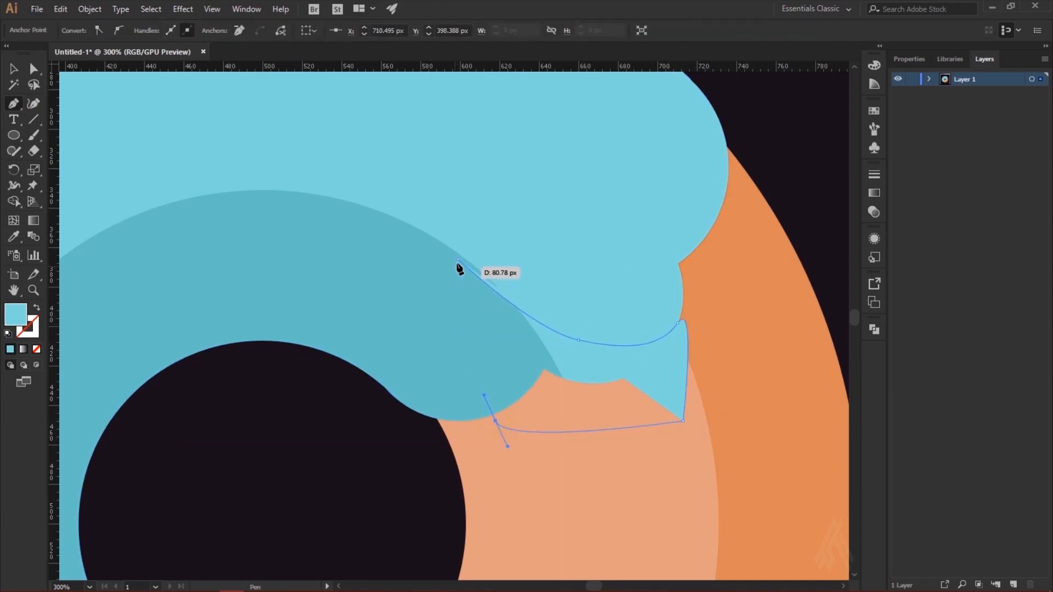
pyautogui.click(458, 260)
pyautogui.press('a')
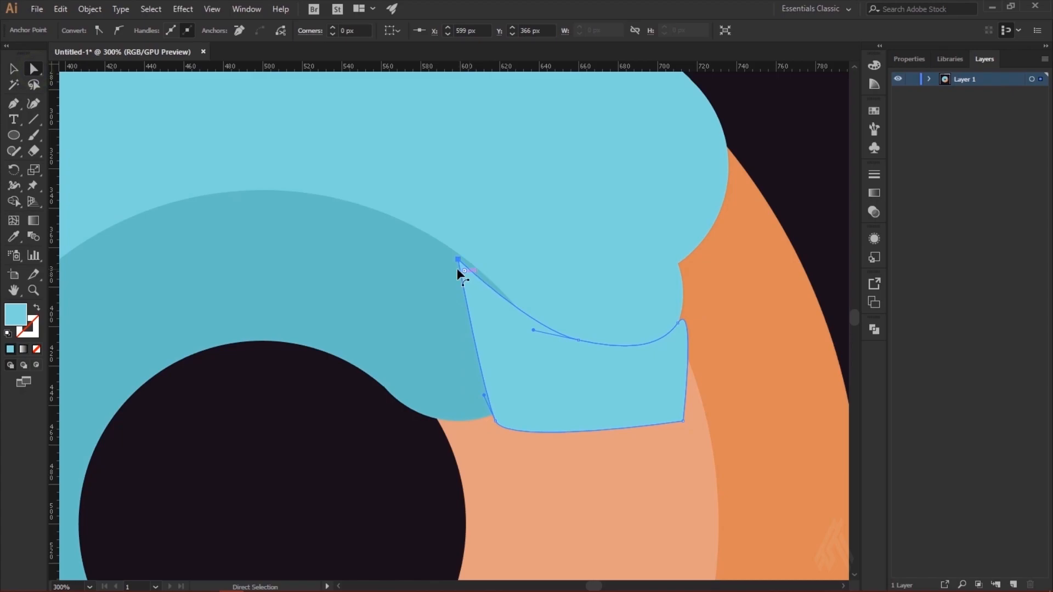
# Step: Move the Pen shape's starting anchor down and right along the teal band's outer edge until it sits on the curve
pyautogui.moveTo(458, 260); pyautogui.dragTo(481, 271)
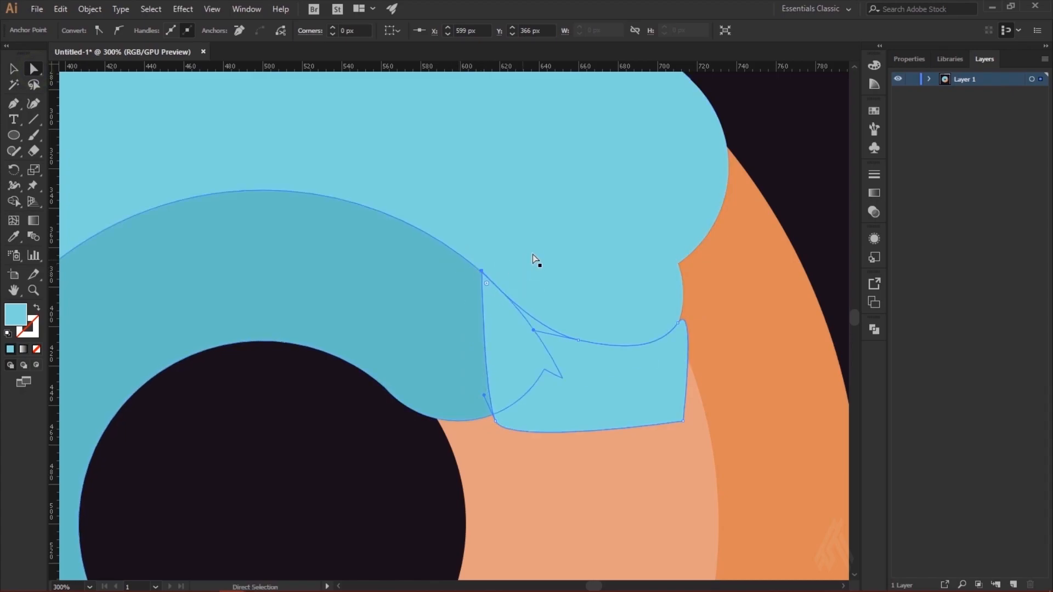
pyautogui.hotkey('ctrl', '+')
pyautogui.hotkey('ctrl', '+')
pyautogui.moveTo(447, 320); pyautogui.dragTo(451, 325)
# Step: Fill the Pen shape over the icing's upper end with the darker teal sampled from the inner icing band
pyautogui.click(550, 358)
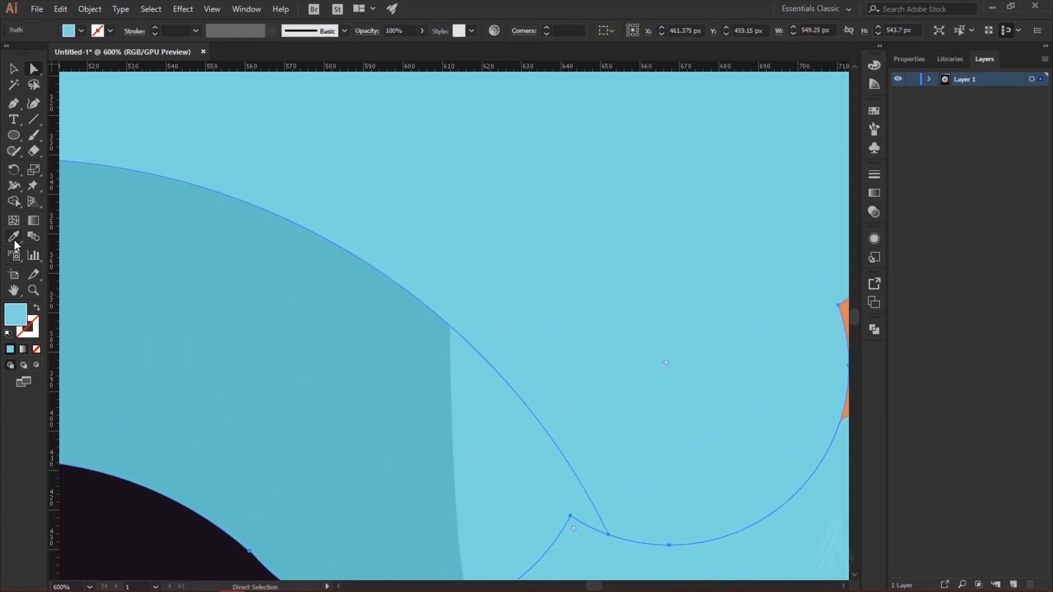
pyautogui.click(532, 504)
pyautogui.click(15, 238)
pyautogui.click(333, 342)
pyautogui.click(10, 72)
pyautogui.click(307, 189)
pyautogui.click(464, 369)
# Step: Adjust the upper teal shade's corner anchor and move its lower curve anchor left to smooth the transition from the band
pyautogui.hotkey('ctrl', '+')
pyautogui.press('a')
pyautogui.moveTo(173, 109)
pyautogui.mouseDown()
pyautogui.moveTo(215, 151)
pyautogui.moveTo(177, 110)
pyautogui.moveTo(184, 120)
pyautogui.mouseUp()
pyautogui.click(257, 125)
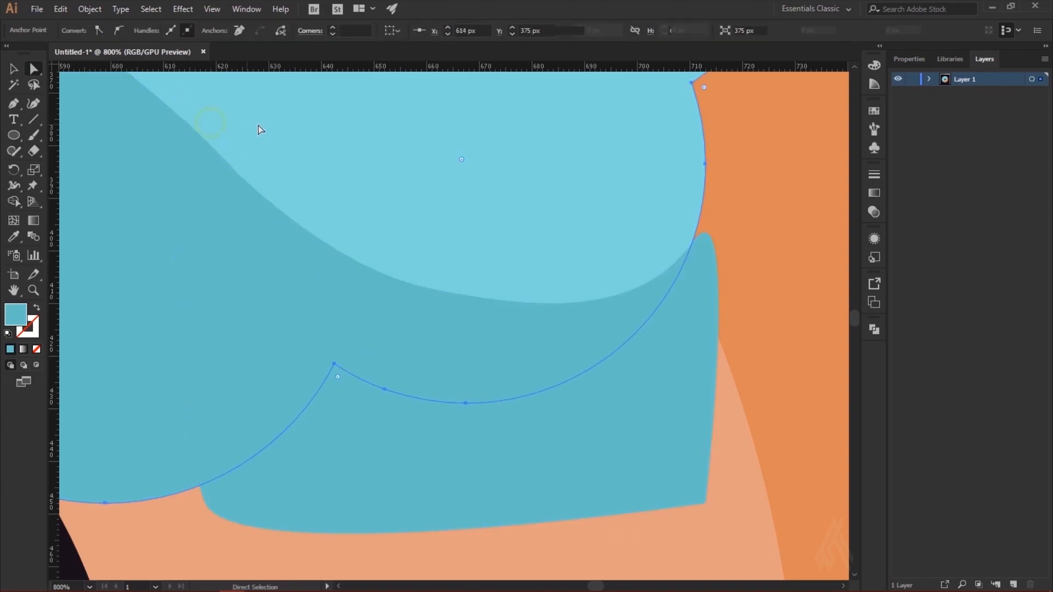
pyautogui.click(531, 304)
pyautogui.moveTo(548, 314); pyautogui.dragTo(477, 306)
pyautogui.click(775, 221)
pyautogui.click(558, 383)
# Step: Split the upper teal Pen shape against the light blue icing with Shape Builder and delete the part overhanging the icing
pyautogui.hotkey('ctrl', '-')
pyautogui.hotkey('ctrl', '-')
pyautogui.hotkey('ctrl', '-')
pyautogui.click(282, 340)
pyautogui.keyDown('shift'); pyautogui.click(510, 365); pyautogui.keyUp('shift')
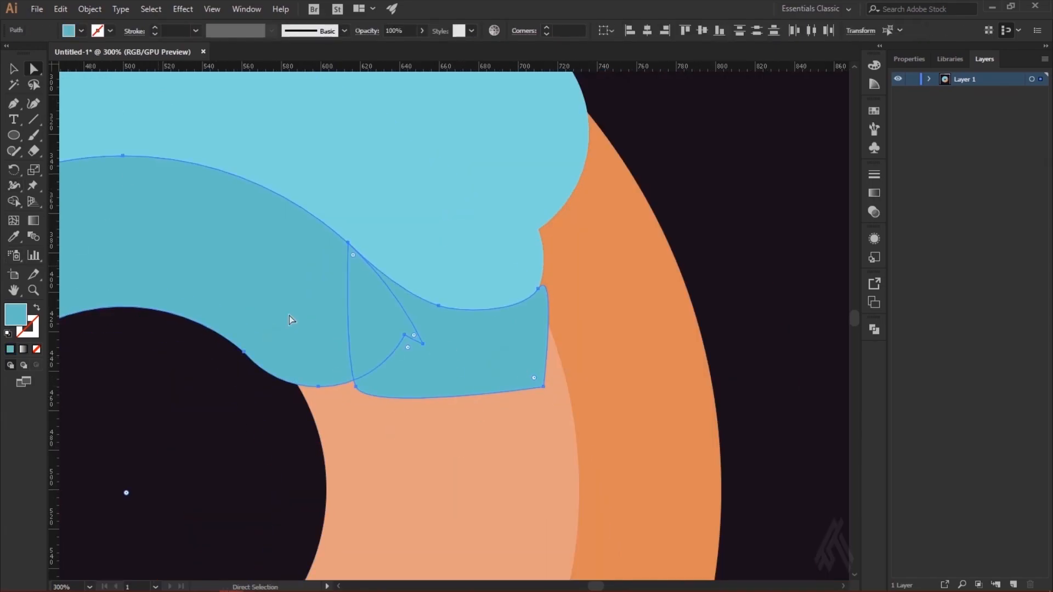
pyautogui.keyDown('shift'); pyautogui.click(483, 271); pyautogui.keyUp('shift')
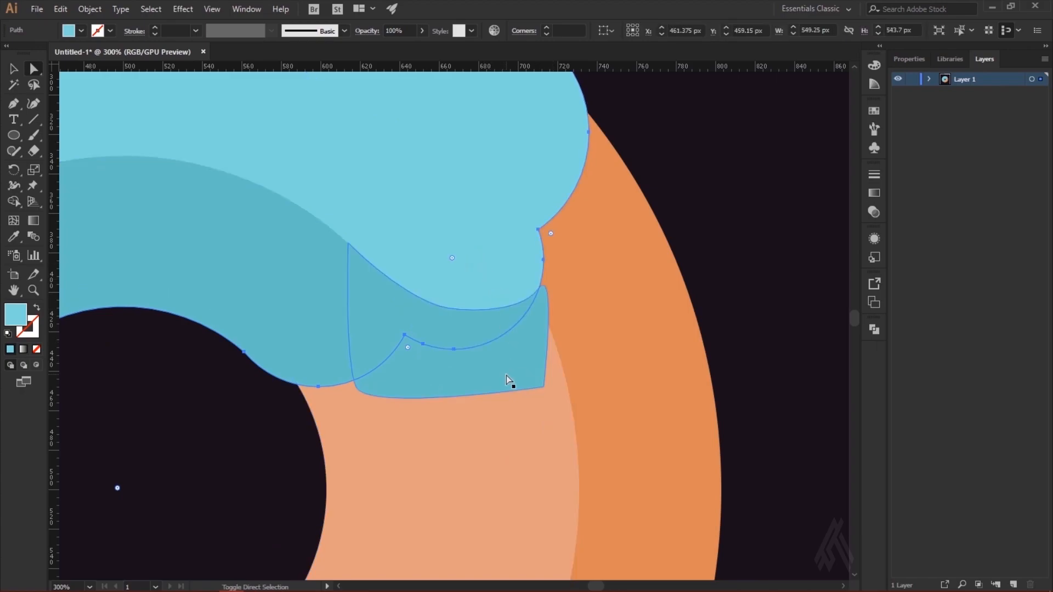
pyautogui.click(15, 203)
pyautogui.click(516, 367)
pyautogui.click(16, 69)
pyautogui.click(780, 220)
pyautogui.click(493, 375)
pyautogui.press('Delete')
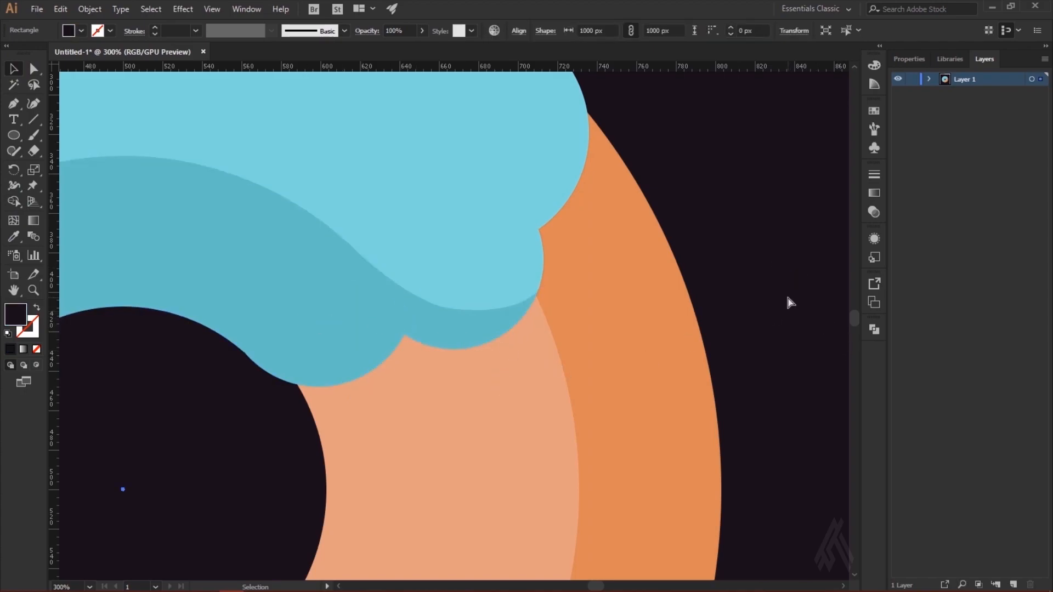
# Step: Select the inner teal band with its upper and lower shade pieces and unite them into one shape with Pathfinder
pyautogui.hotkey('ctrl', '1')
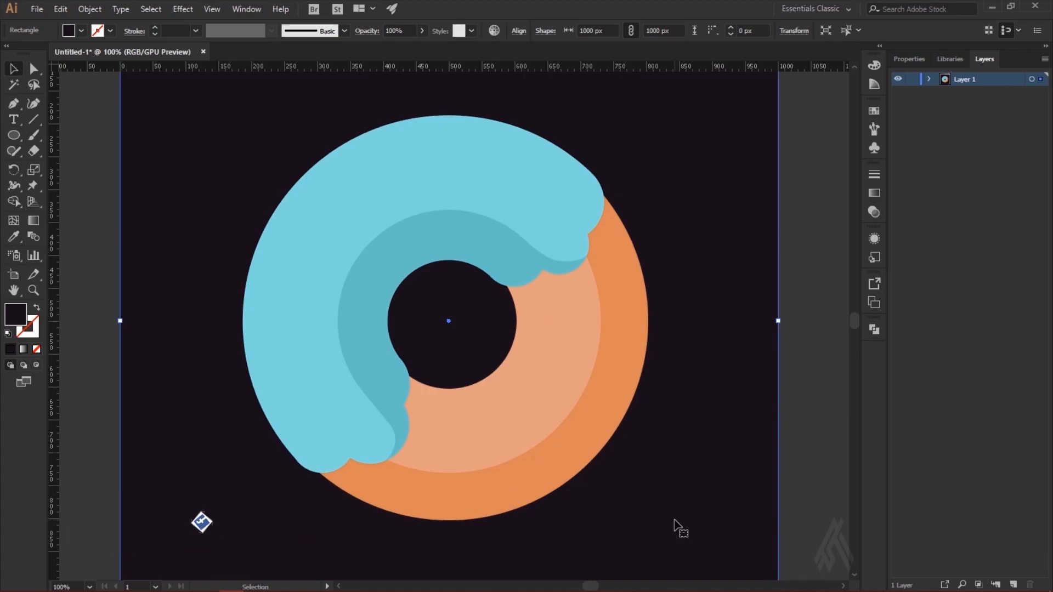
pyautogui.moveTo(590, 5)
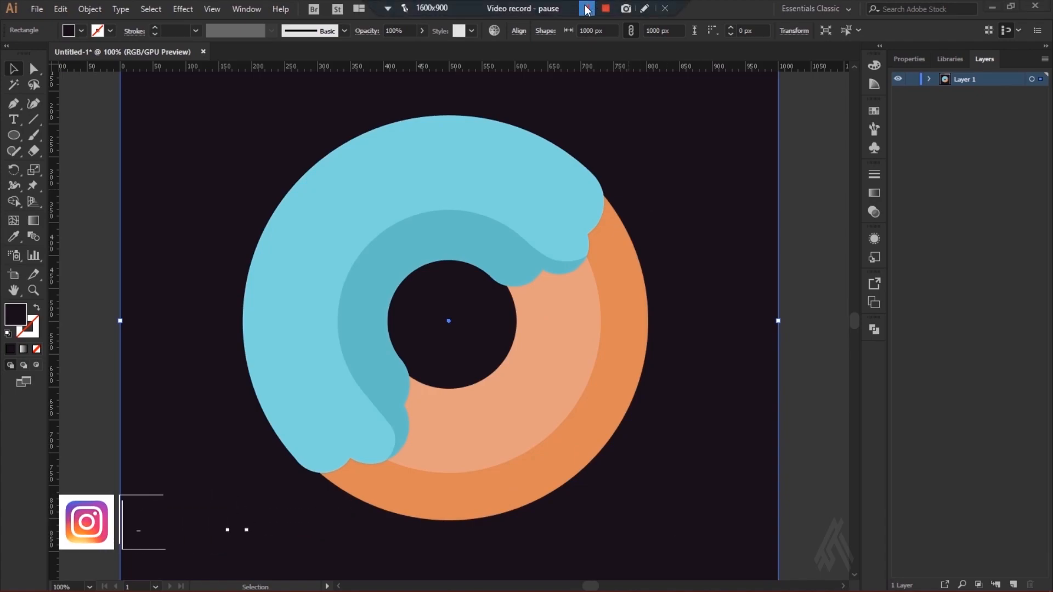
pyautogui.scroll(-1, 815, 208)
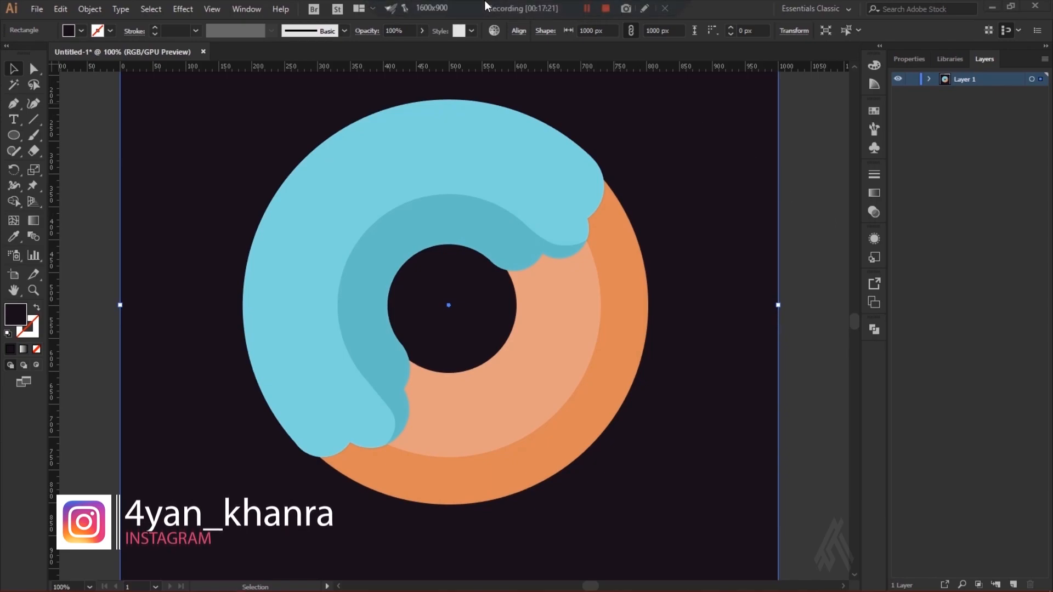
pyautogui.click(825, 233)
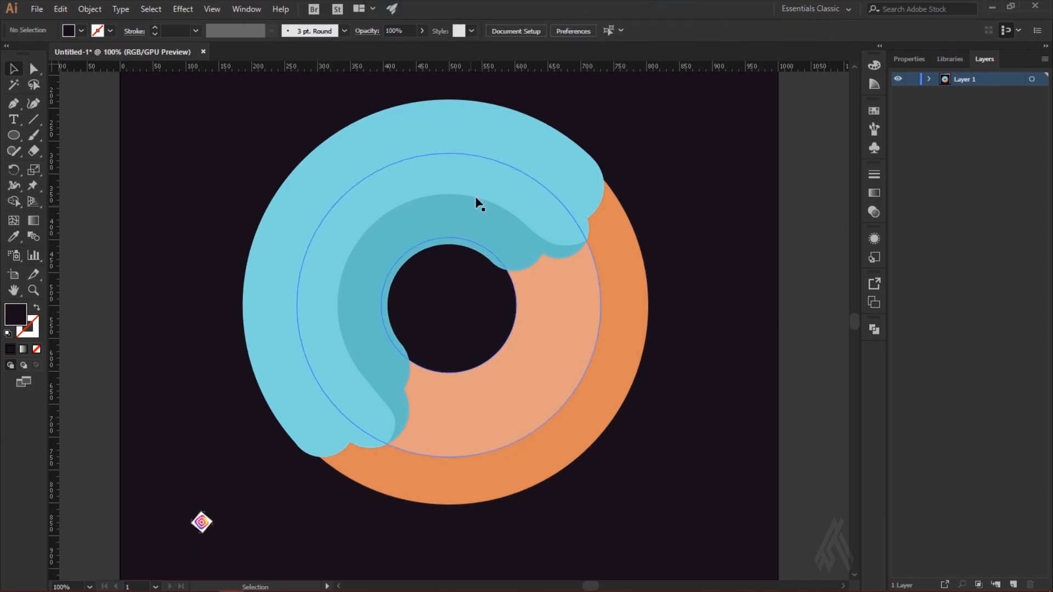
pyautogui.click(399, 405)
pyautogui.keyDown('shift'); pyautogui.click(383, 357); pyautogui.keyUp('shift')
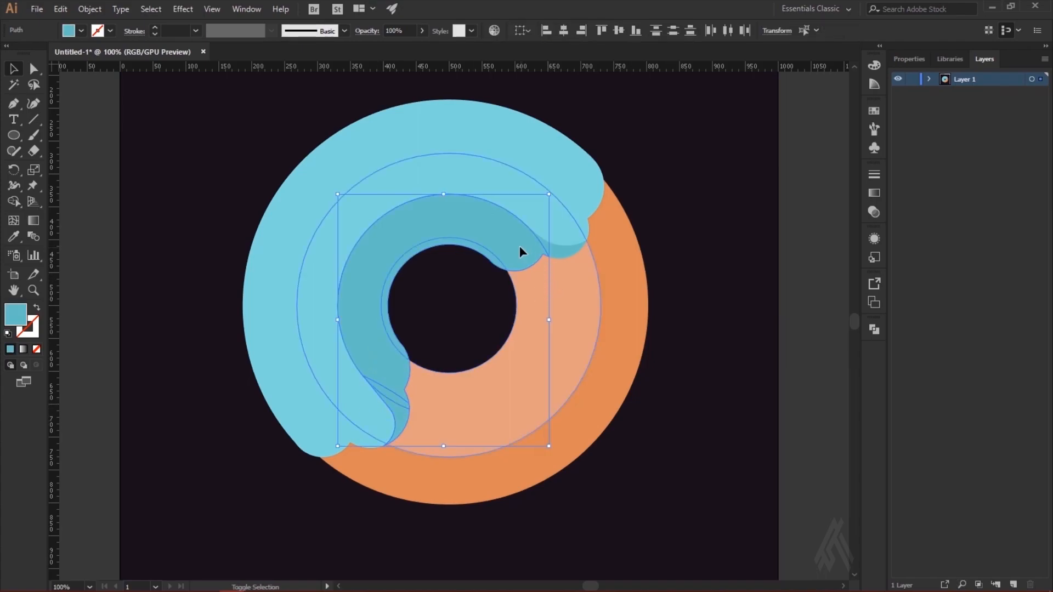
pyautogui.keyDown('shift'); pyautogui.click(504, 244); pyautogui.keyUp('shift')
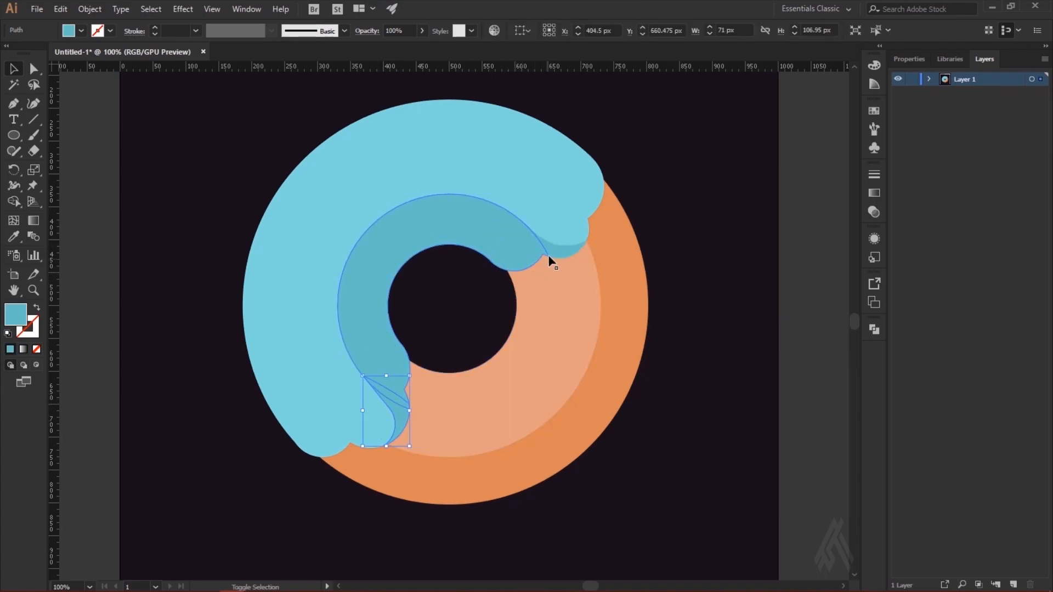
pyautogui.keyDown('shift'); pyautogui.click(489, 247); pyautogui.keyUp('shift')
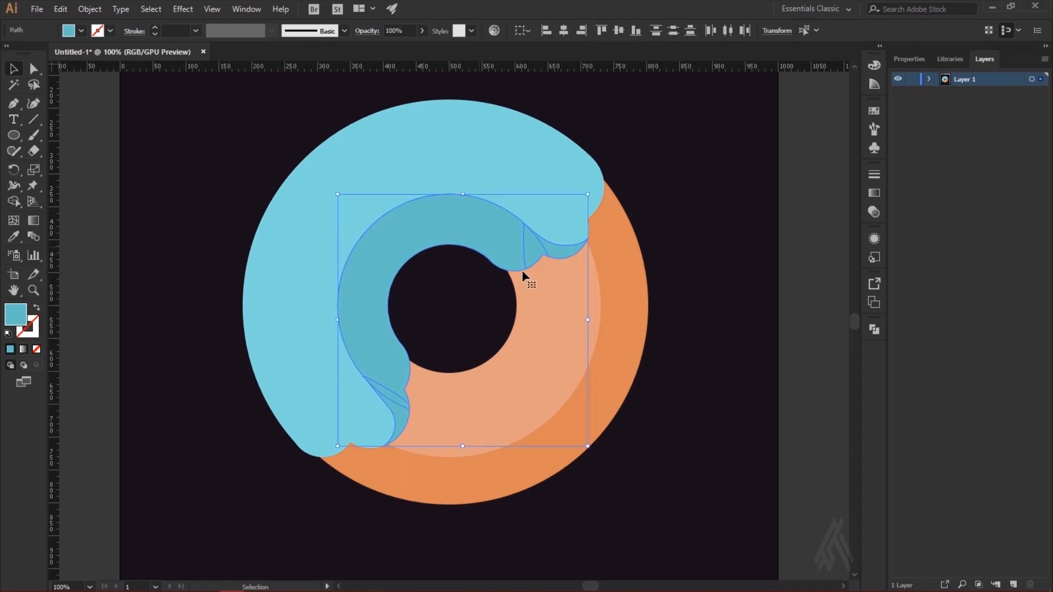
pyautogui.click(874, 329)
pyautogui.click(721, 357)
pyautogui.click(133, 150)
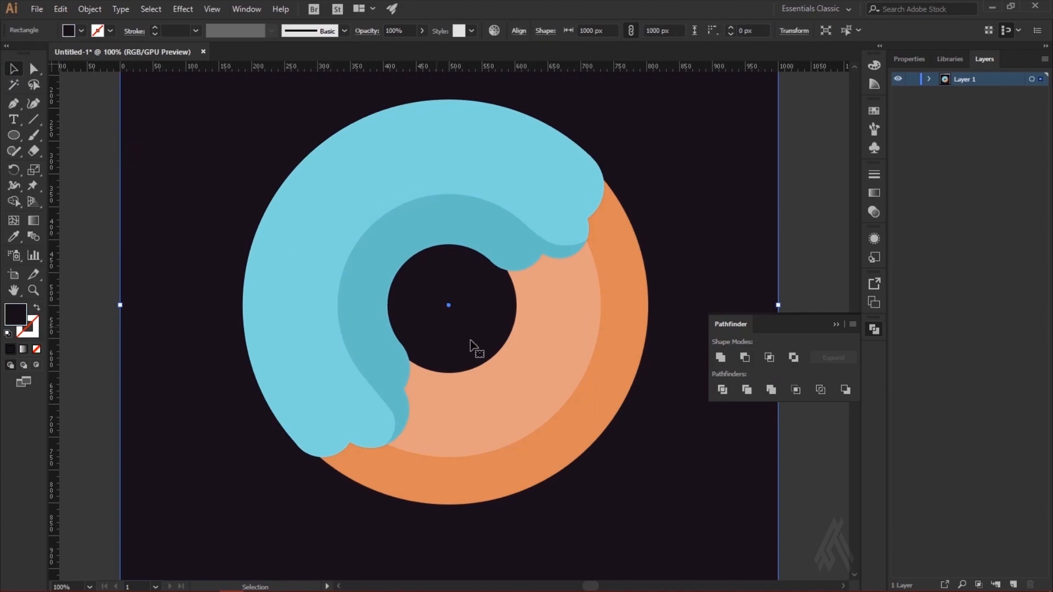
pyautogui.click(835, 324)
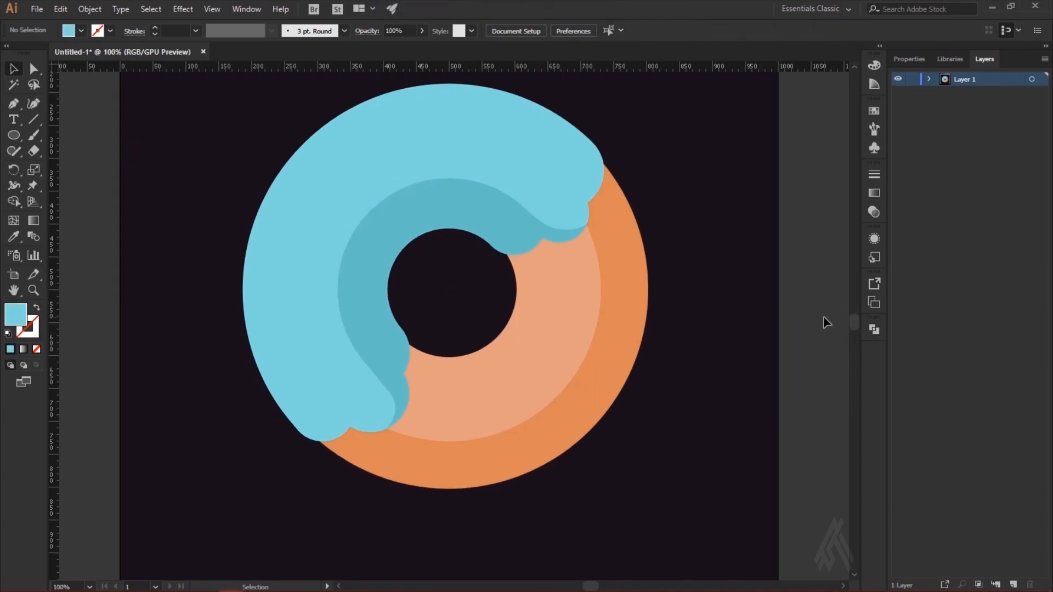
pyautogui.click(826, 322)
# Step: Offset the light blue icing path outward by 10 px with Miter joins
pyautogui.click(296, 432)
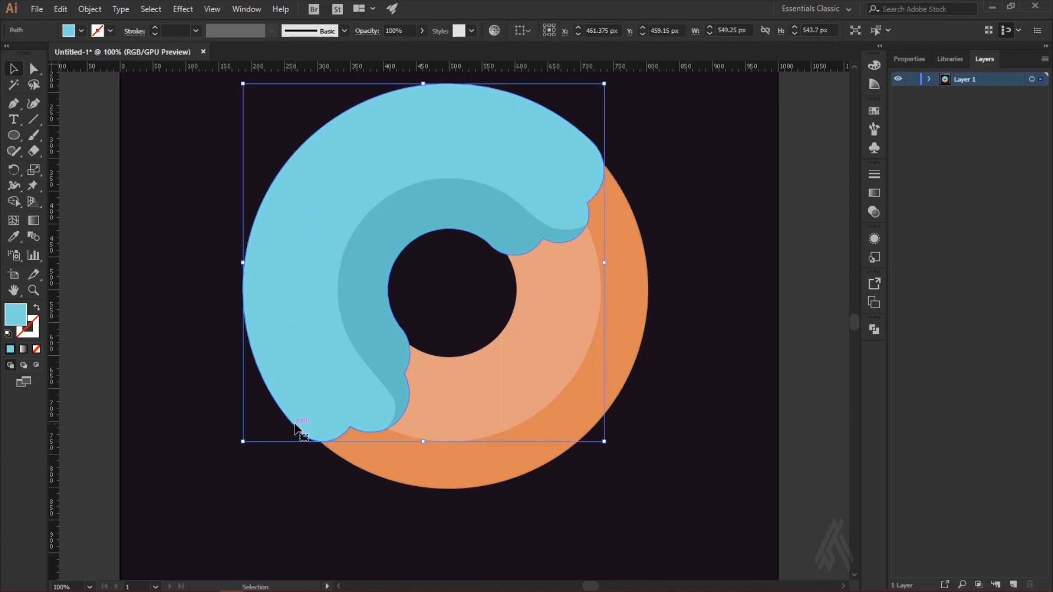
pyautogui.click(90, 9)
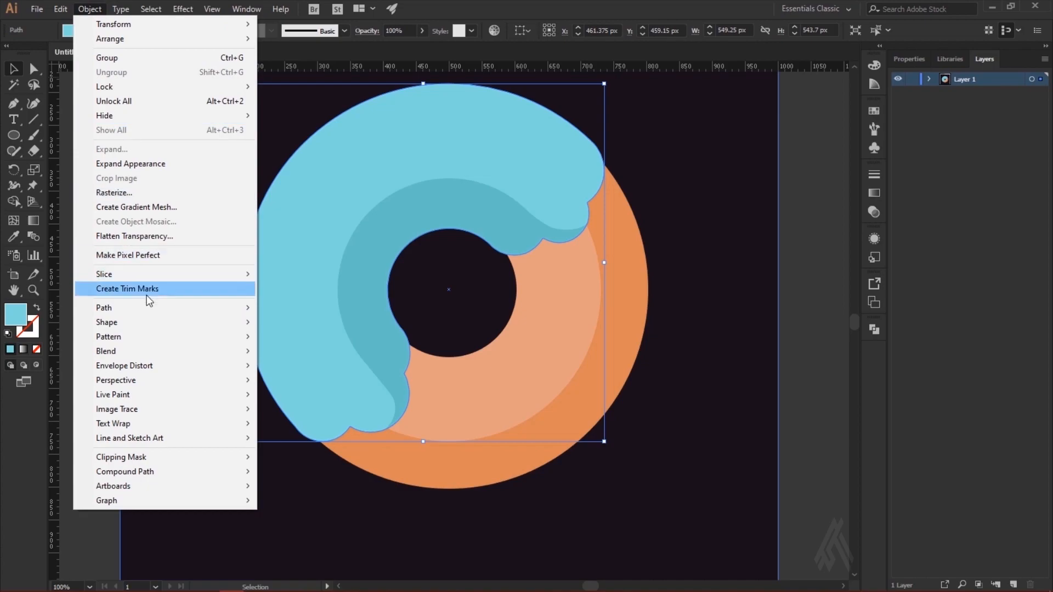
pyautogui.moveTo(147, 311)
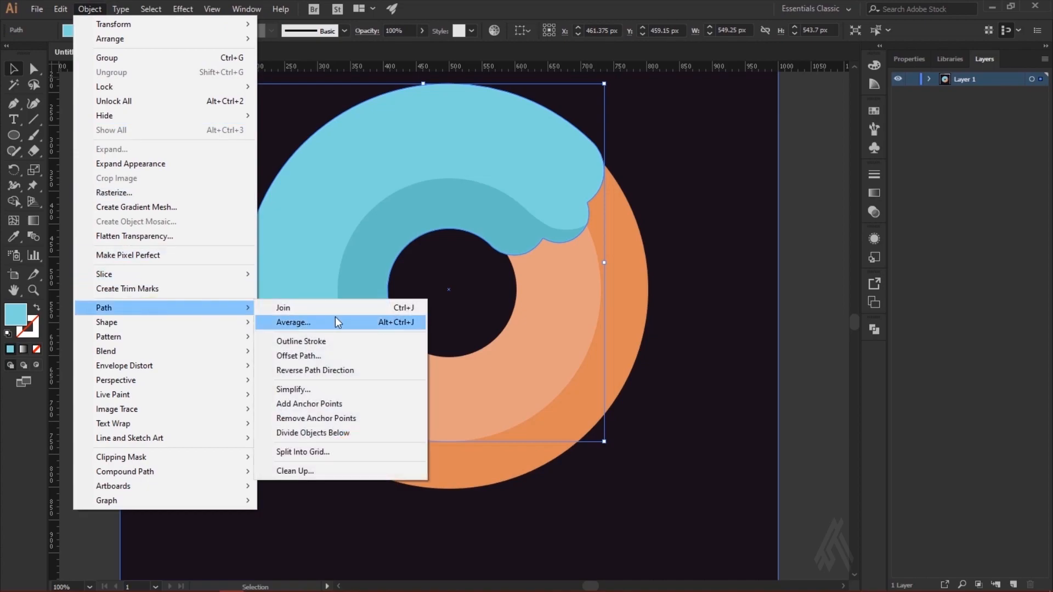
pyautogui.click(338, 354)
pyautogui.click(607, 383)
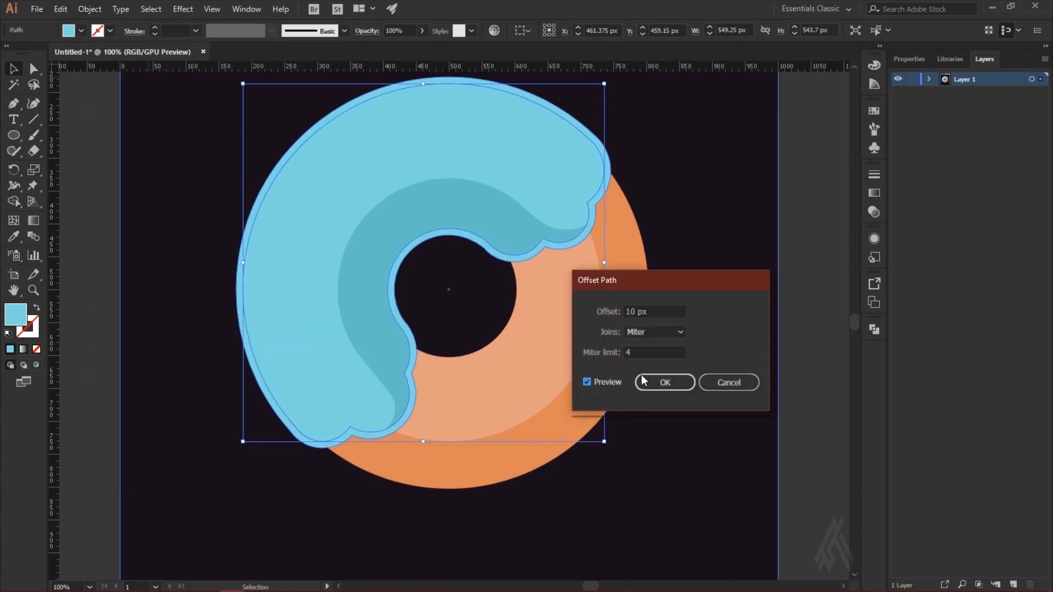
pyautogui.click(671, 387)
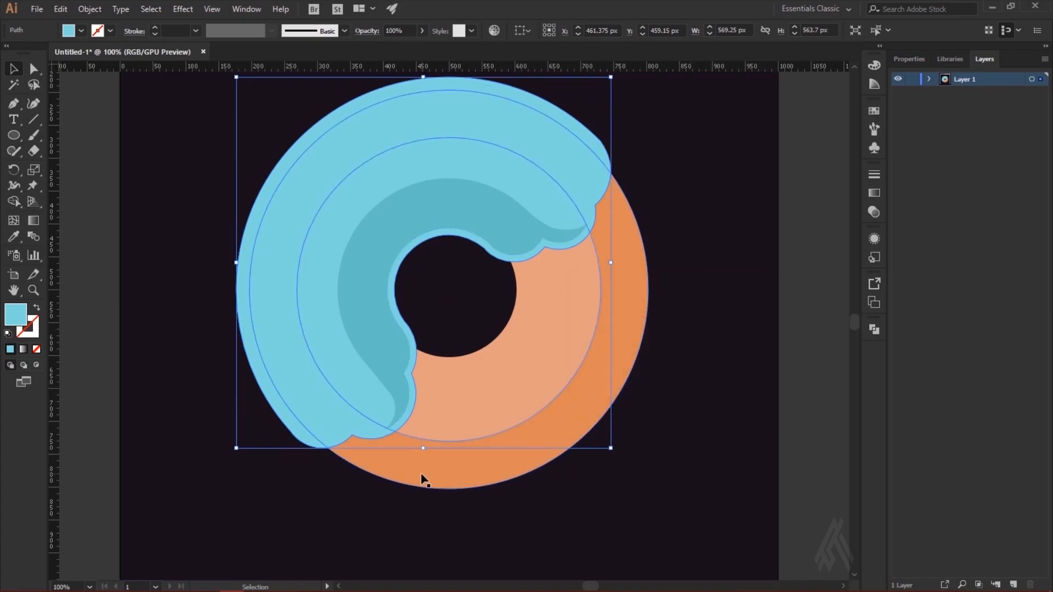
# Step: Select both dough rings, the icing and its offset copy, and extract orange strips along the icing's dripping edges with Shape Builder
pyautogui.click(459, 487)
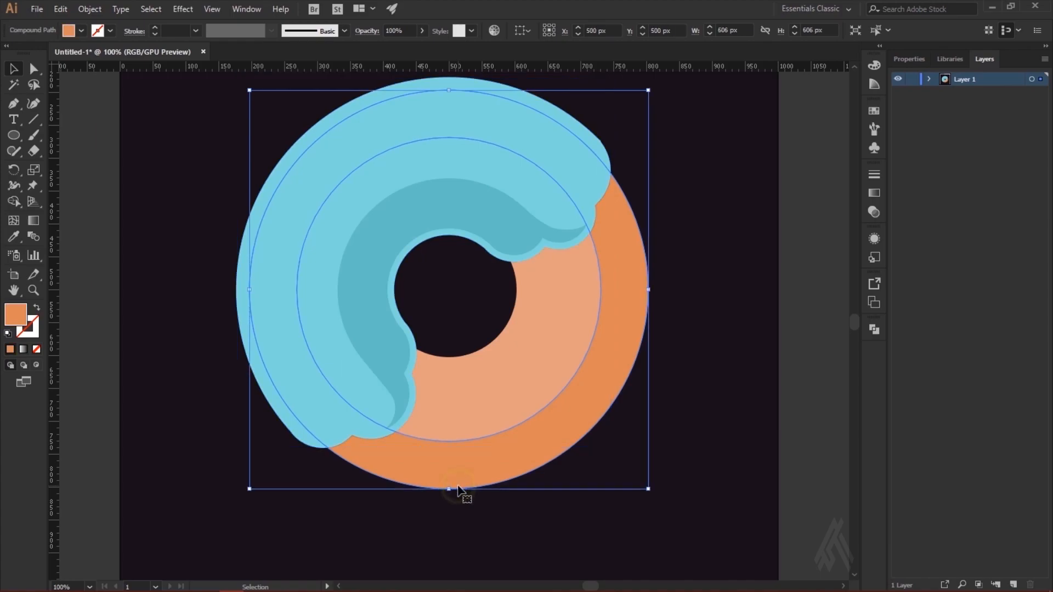
pyautogui.keyDown('shift'); pyautogui.click(483, 428); pyautogui.keyUp('shift')
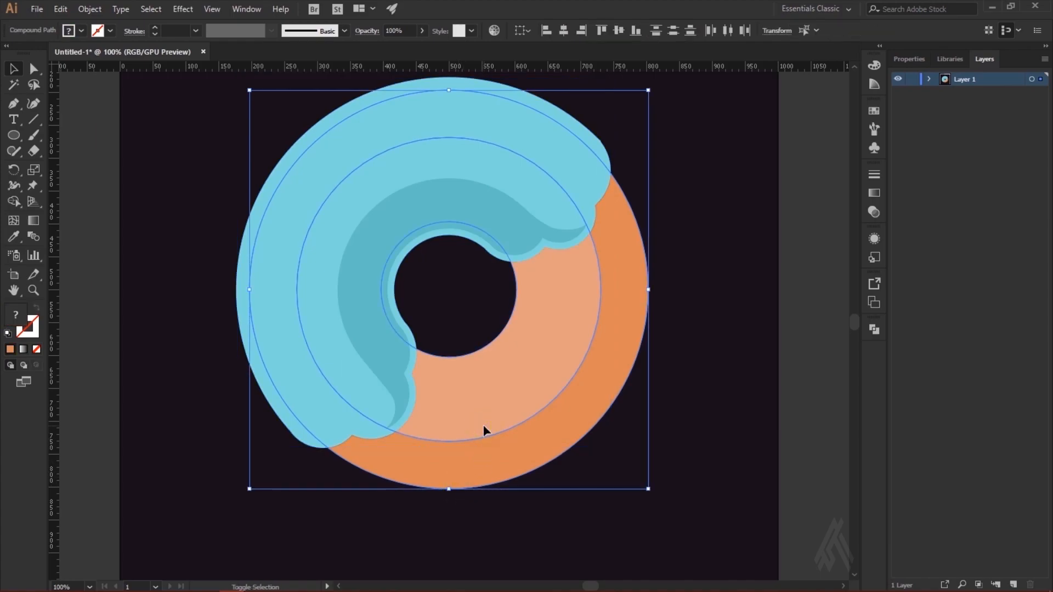
pyautogui.keyDown('shift'); pyautogui.click(301, 441); pyautogui.keyUp('shift')
pyautogui.keyDown('shift'); pyautogui.click(297, 427); pyautogui.keyUp('shift')
pyautogui.keyDown('shift'); pyautogui.click(390, 467); pyautogui.keyUp('shift')
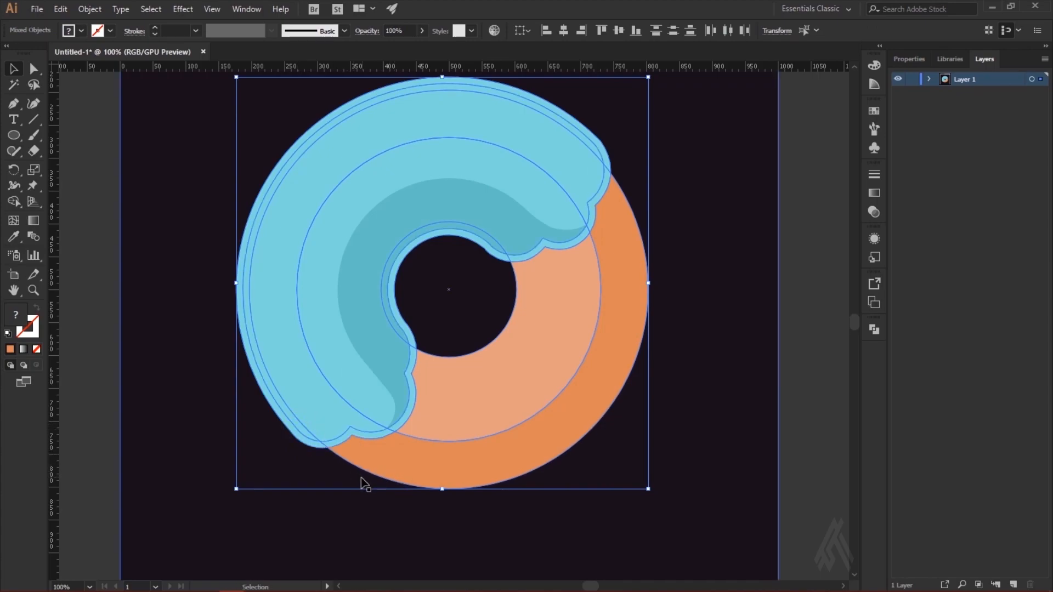
pyautogui.click(14, 203)
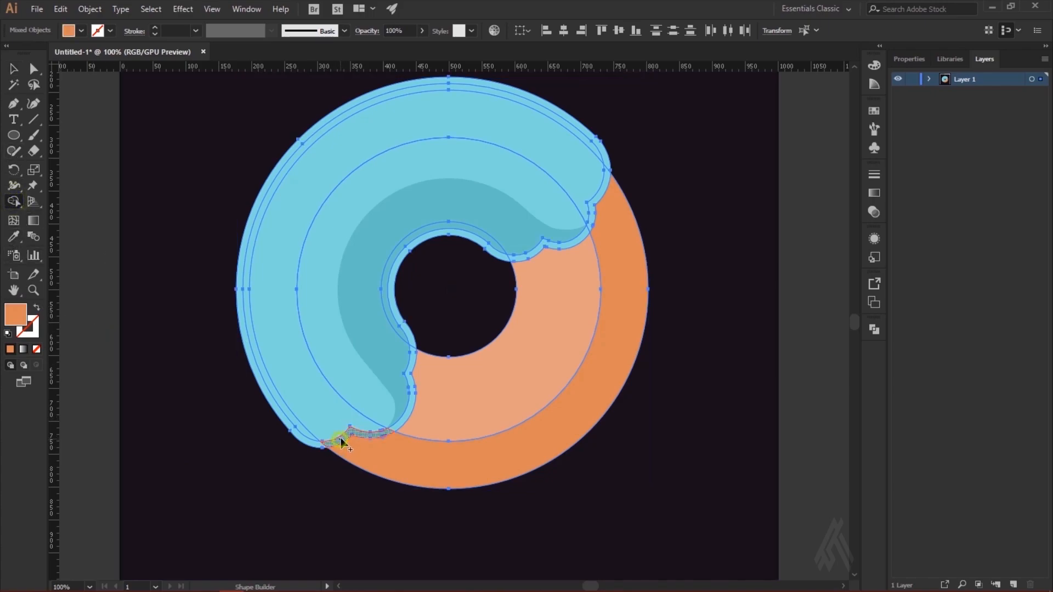
pyautogui.click(407, 418)
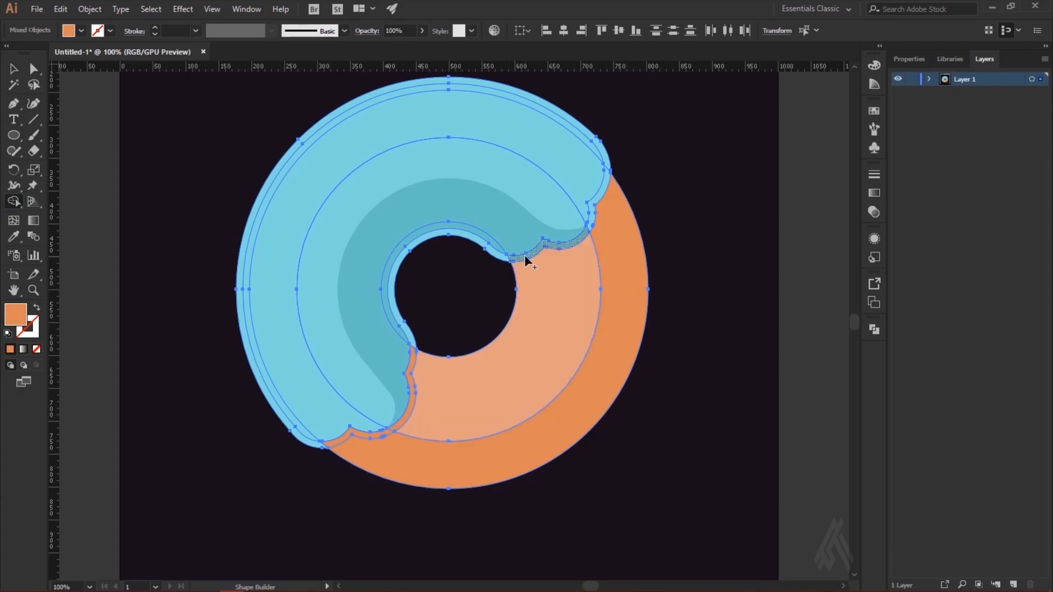
pyautogui.click(533, 254)
pyautogui.click(593, 202)
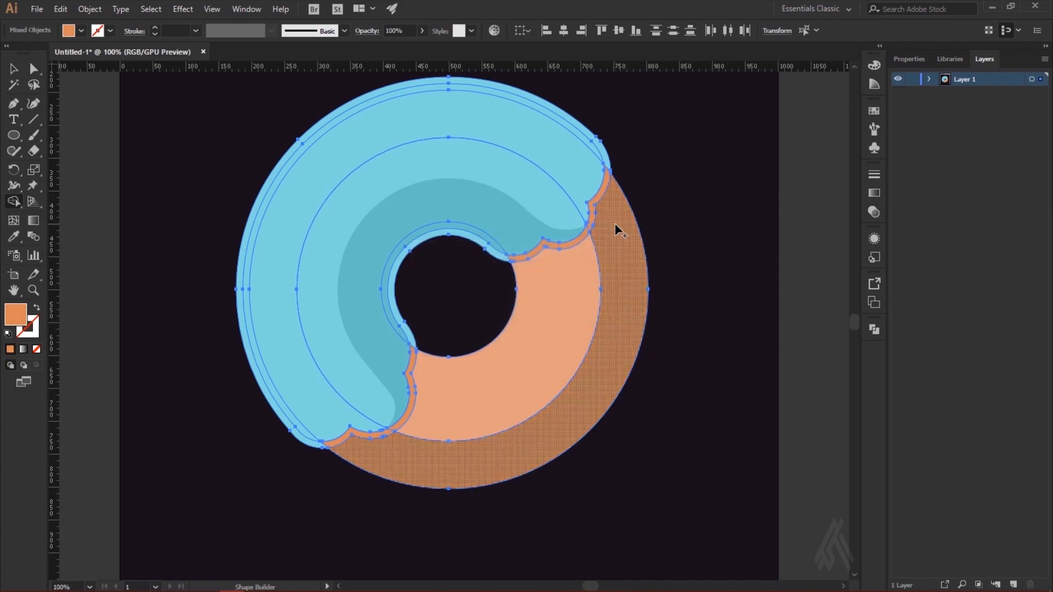
# Step: Delete the remaining light blue offset shape, leaving only the orange strips beside the icing
pyautogui.click(14, 69)
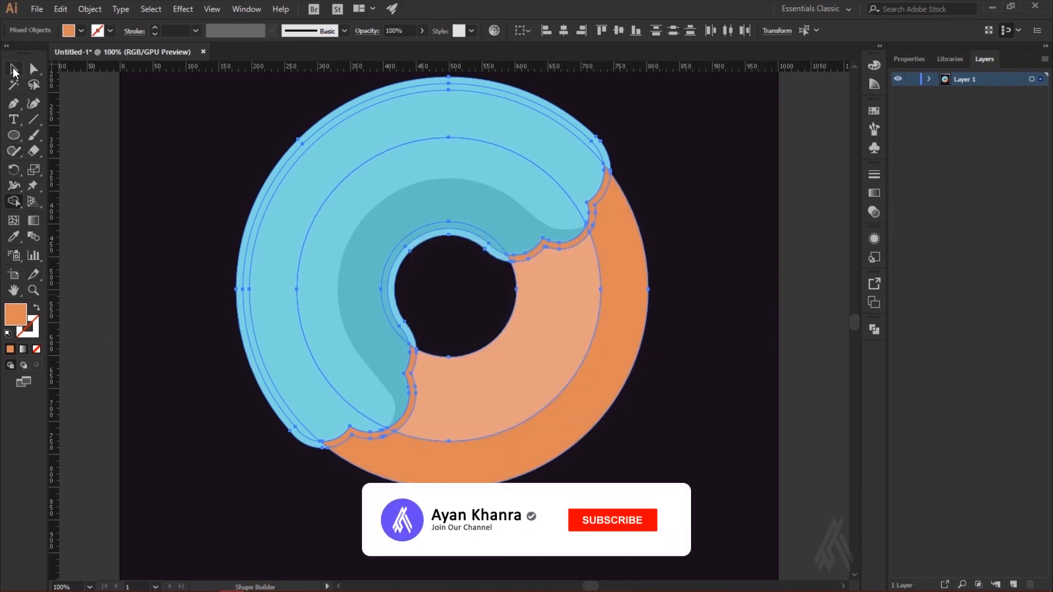
pyautogui.click(184, 434)
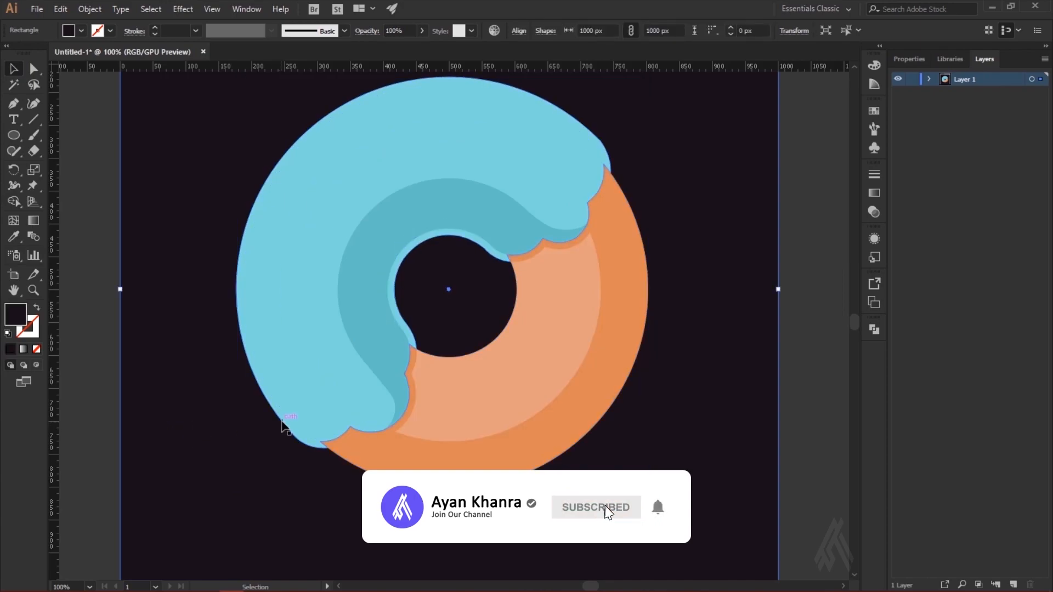
pyautogui.click(284, 422)
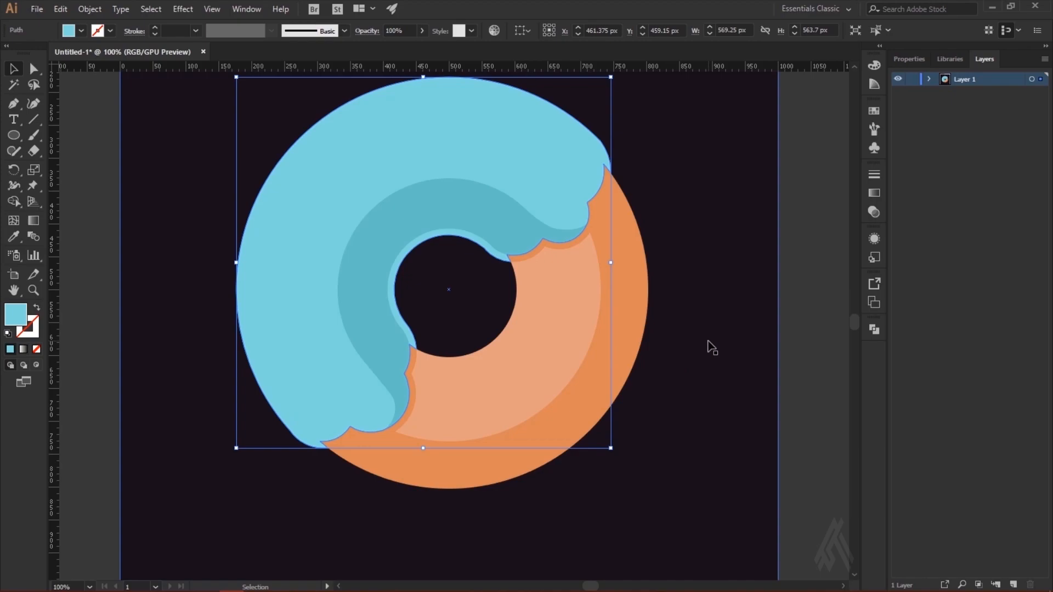
pyautogui.press('Delete')
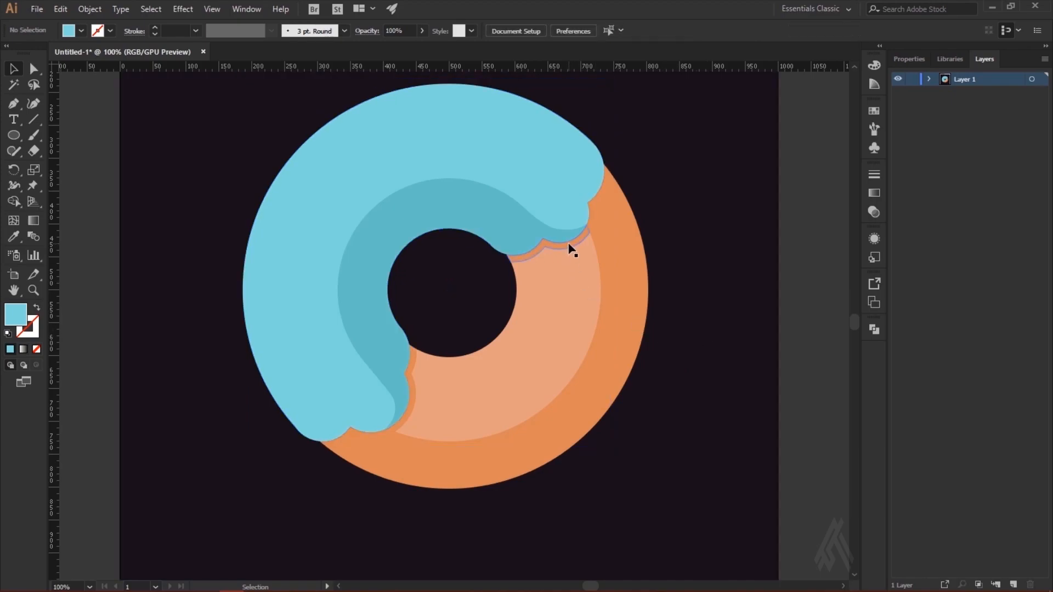
# Step: Fill the strip on the outer dough ring at the icing's upper end with the darker orange palette colour
pyautogui.click(349, 440)
pyautogui.press('v')
pyautogui.scroll(5, 679, 419)
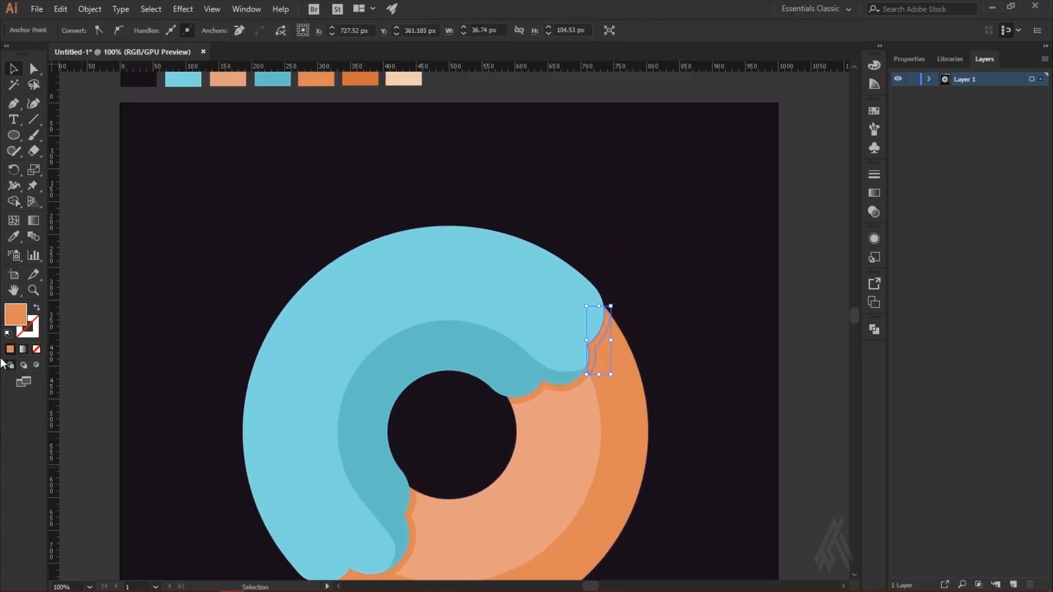
pyautogui.click(14, 238)
pyautogui.click(366, 73)
pyautogui.click(14, 68)
pyautogui.click(659, 317)
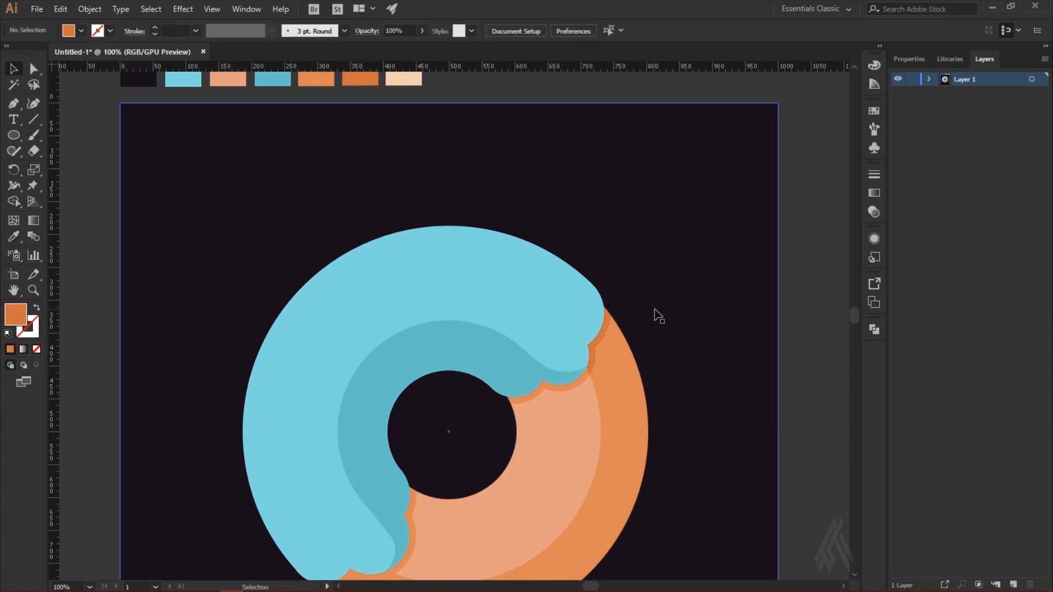
# Step: Fill the strip on the outer dough ring at the icing's lower end with the darker orange palette colour
pyautogui.scroll(-2, 670, 305)
pyautogui.hotkey('ctrl', '-')
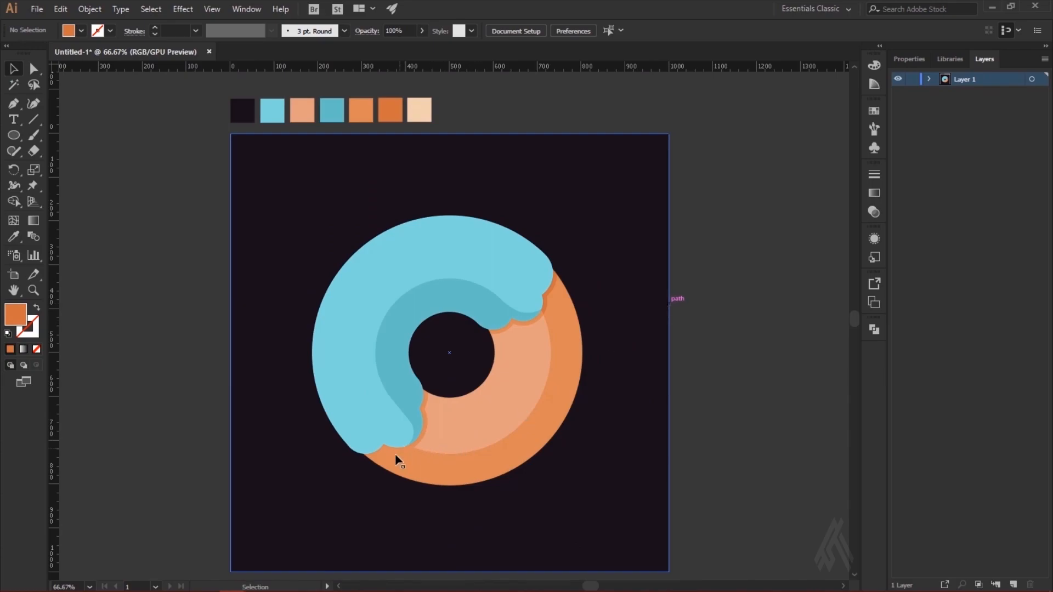
pyautogui.moveTo(378, 454); pyautogui.dragTo(378, 450)
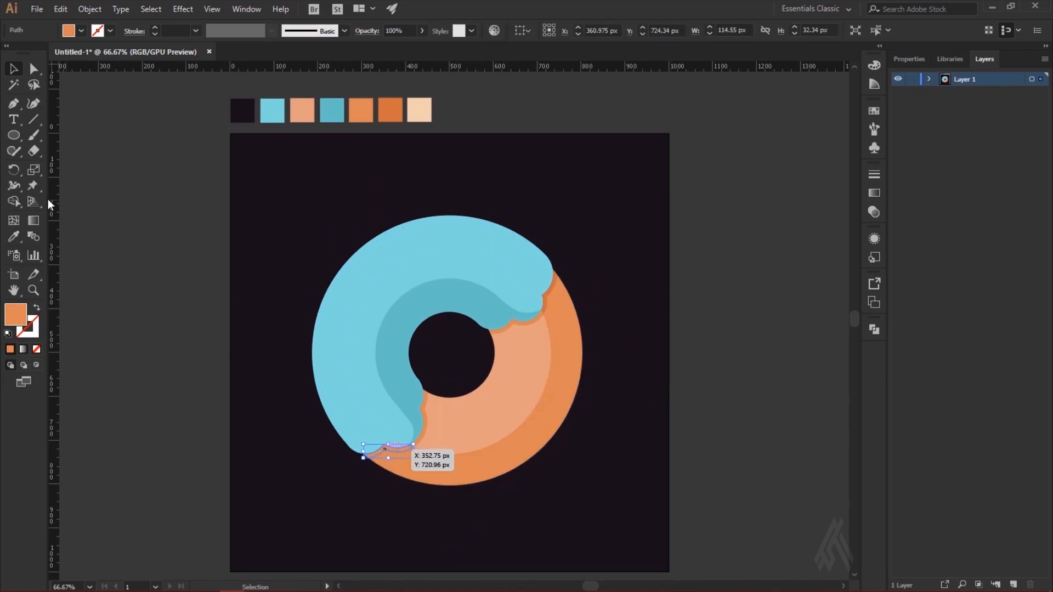
pyautogui.click(14, 236)
pyautogui.click(390, 110)
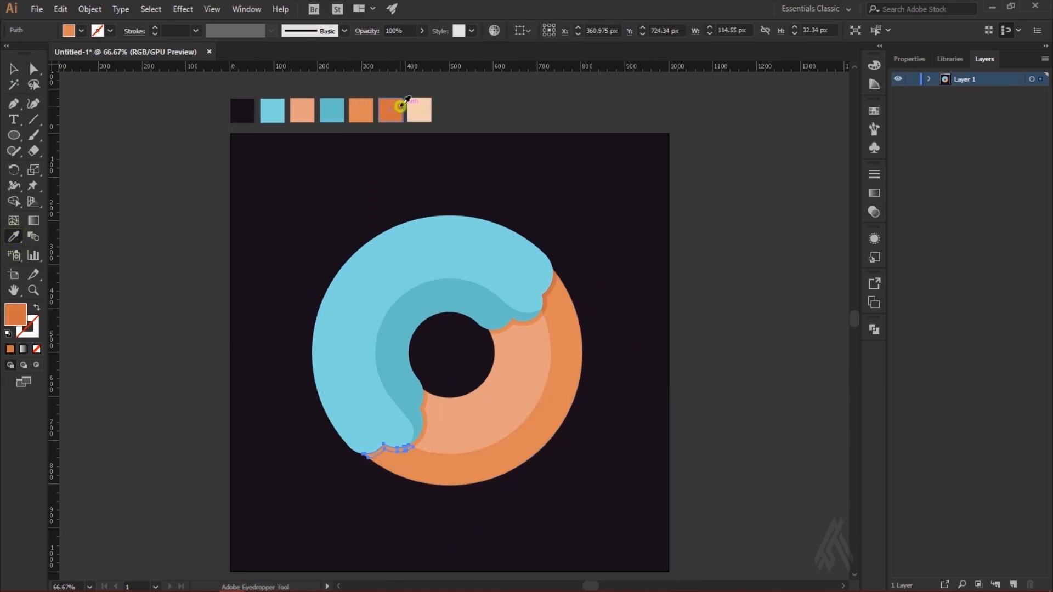
pyautogui.click(15, 69)
pyautogui.click(111, 155)
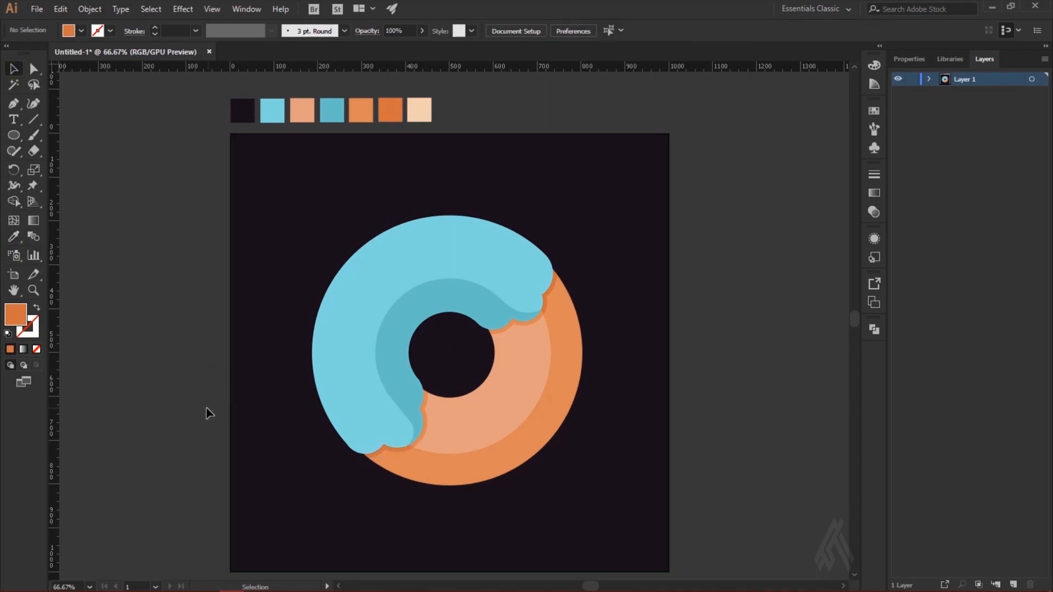
# Step: Draw a circle about 528 px across, centred near the middle of the donut
pyautogui.scroll(1, 658, 412)
pyautogui.click(734, 347)
pyautogui.click(14, 135)
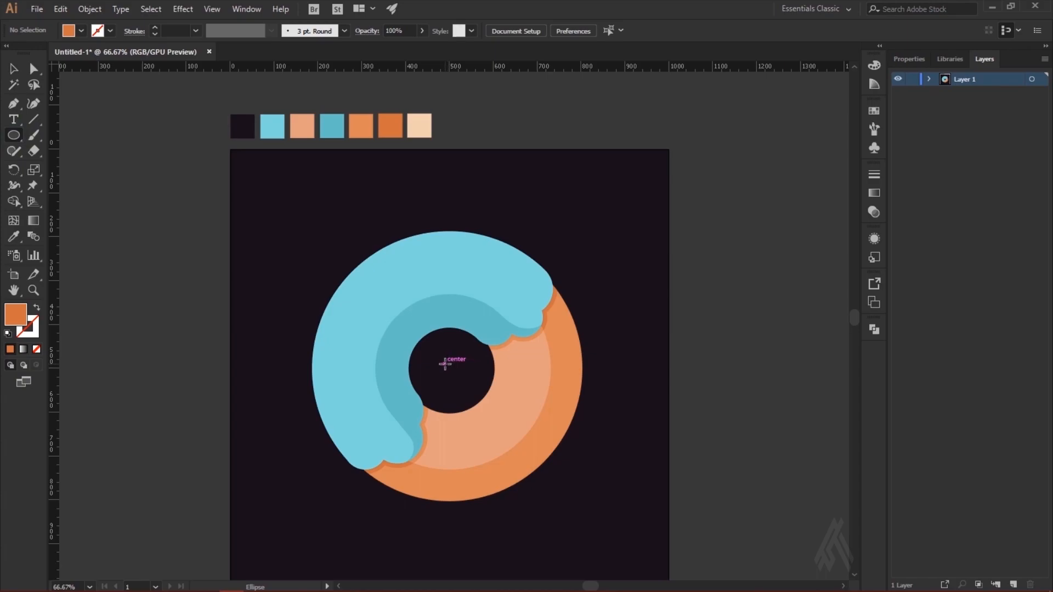
pyautogui.moveTo(445, 364); pyautogui.dragTo(531, 248)
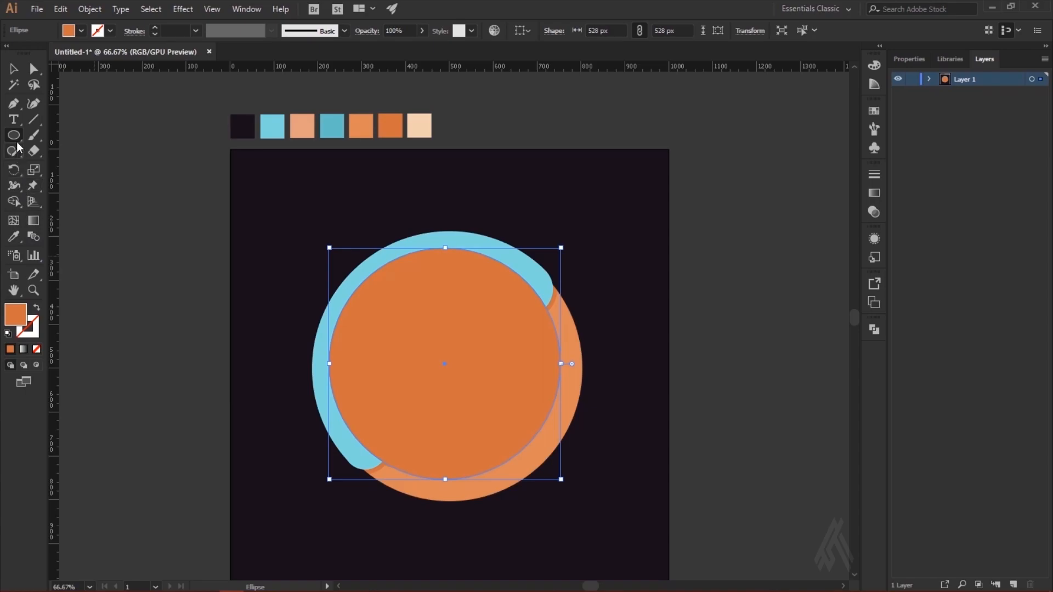
# Step: Give the circle no fill and a near-white FFFEFD stroke with a weight of 46 pt
pyautogui.doubleClick(16, 315)
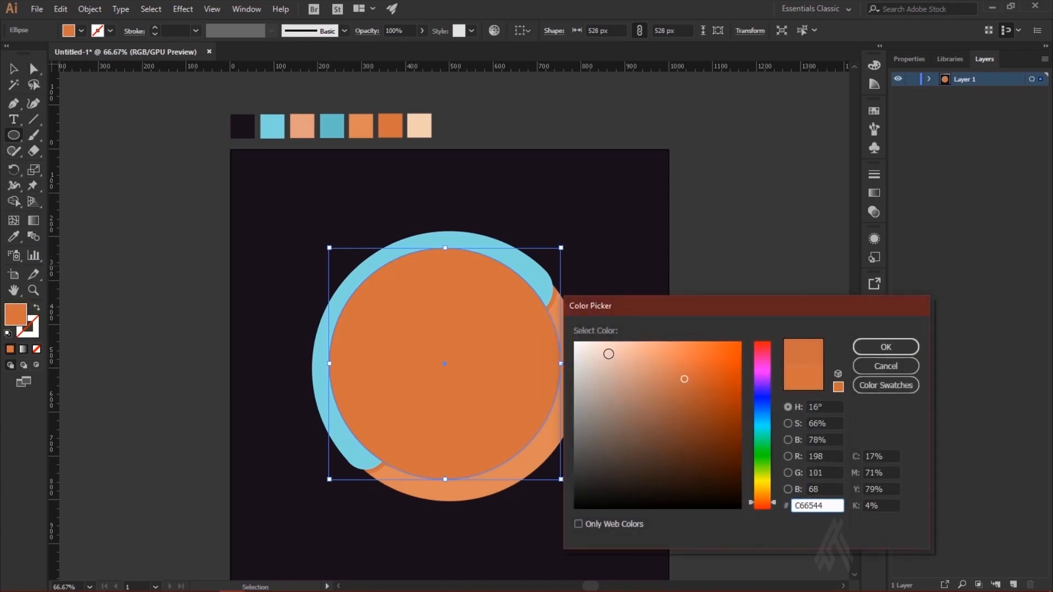
pyautogui.click(577, 340)
pyautogui.click(886, 347)
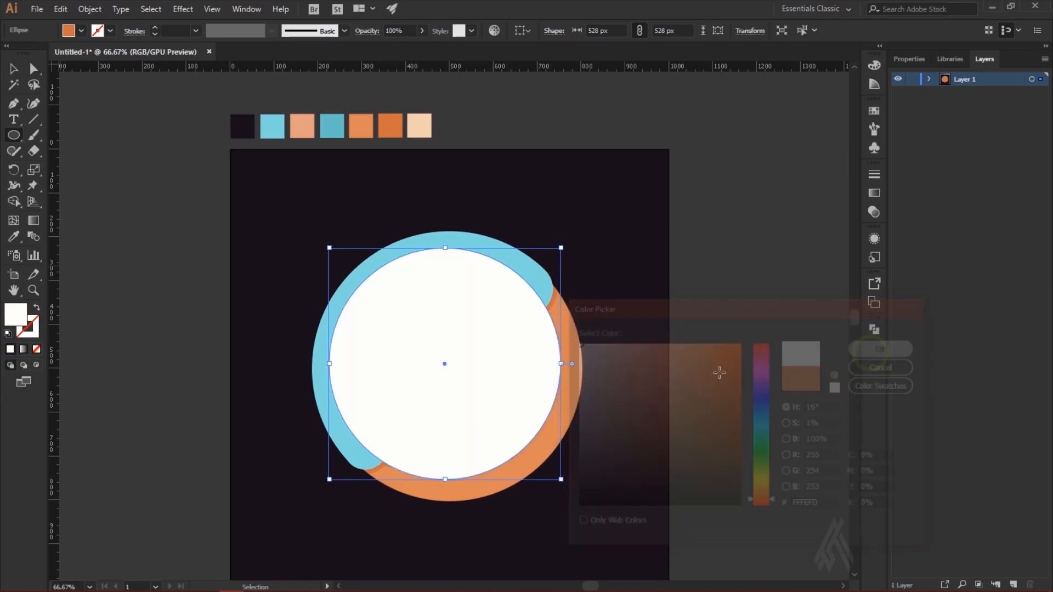
pyautogui.click(36, 350)
pyautogui.click(36, 334)
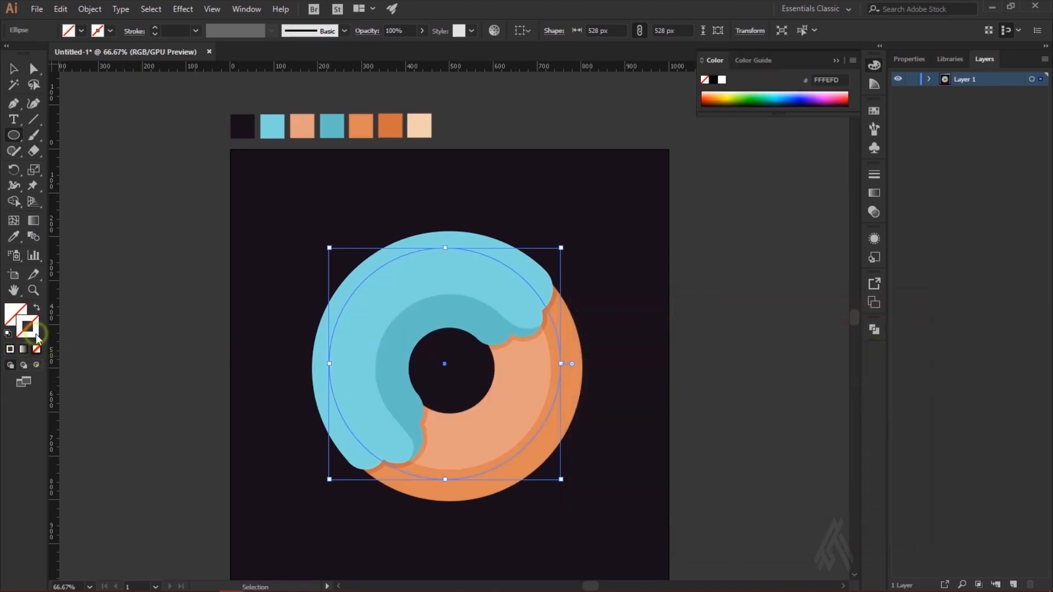
pyautogui.click(9, 351)
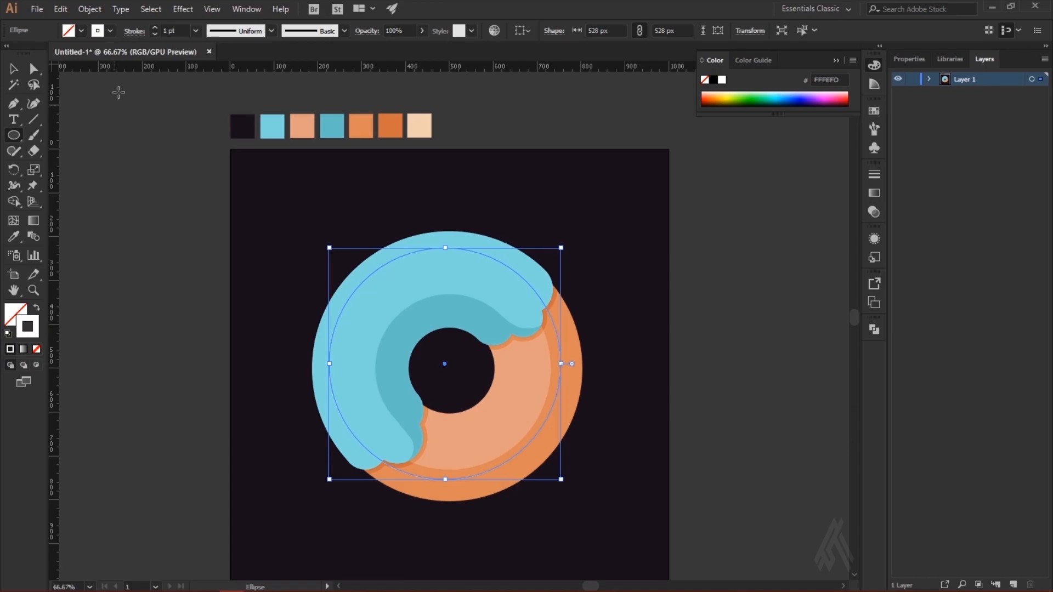
pyautogui.click(156, 29)
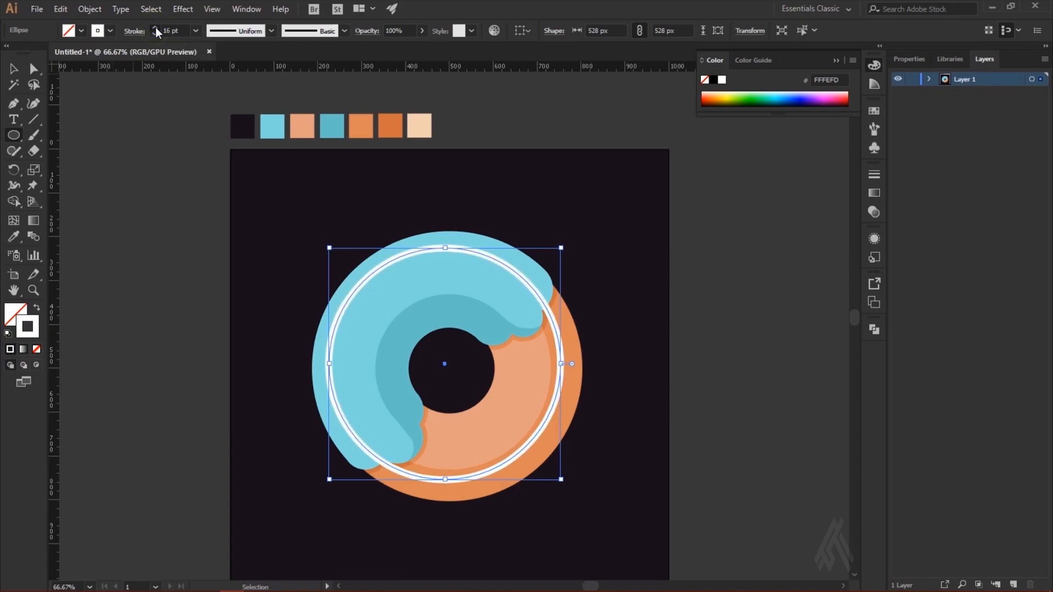
pyautogui.click(156, 28)
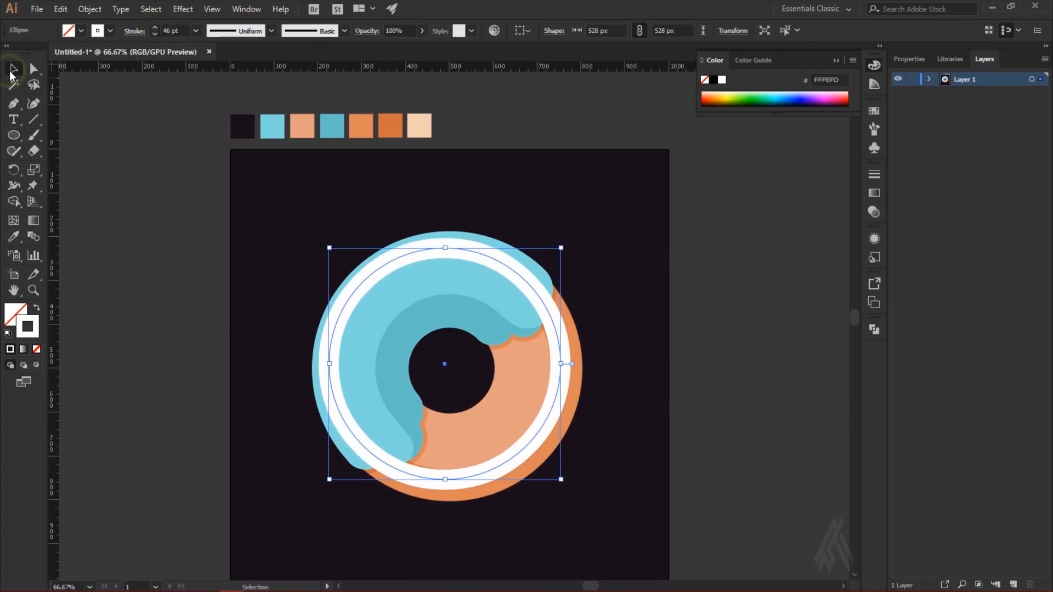
# Step: Delete the circle's bottom anchor point, leaving only the upper half as an open arc
pyautogui.click(34, 68)
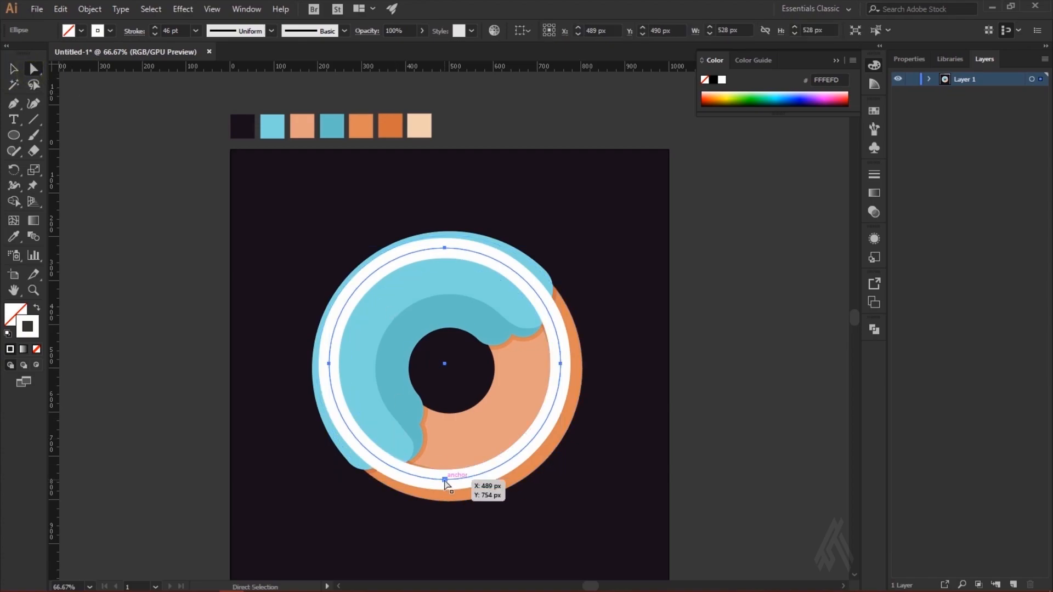
pyautogui.click(445, 480)
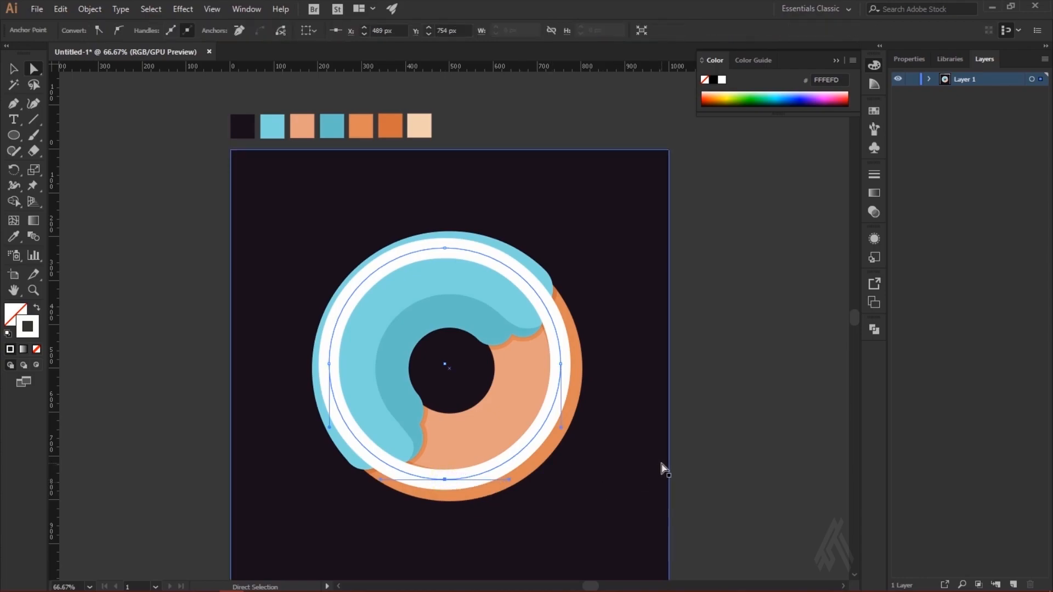
pyautogui.press('Delete')
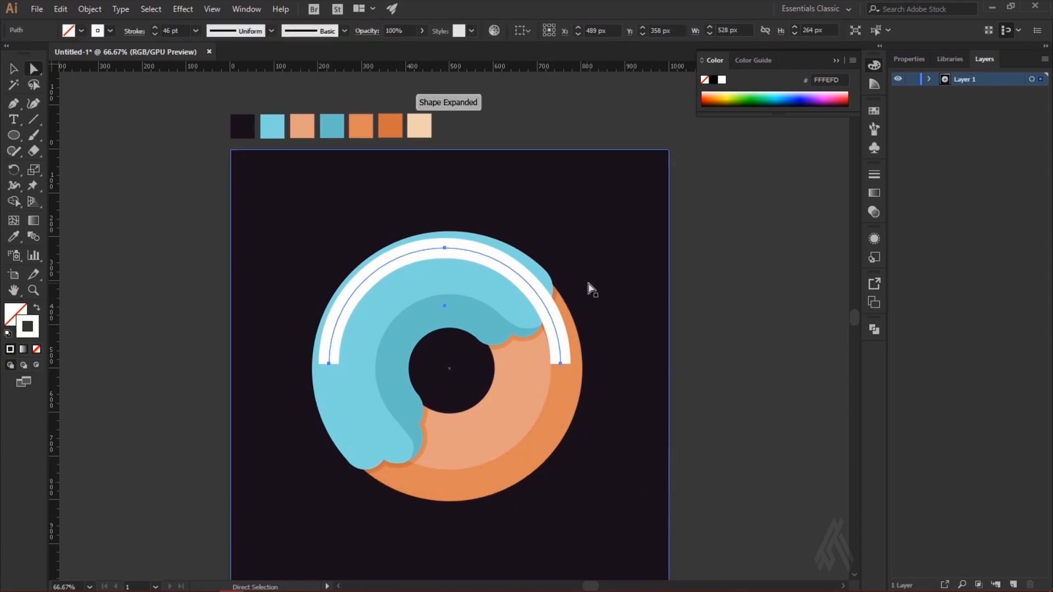
# Step: Shorten both lower ends of the white arc with the Eraser
pyautogui.moveTo(587, 282); pyautogui.dragTo(497, 558)
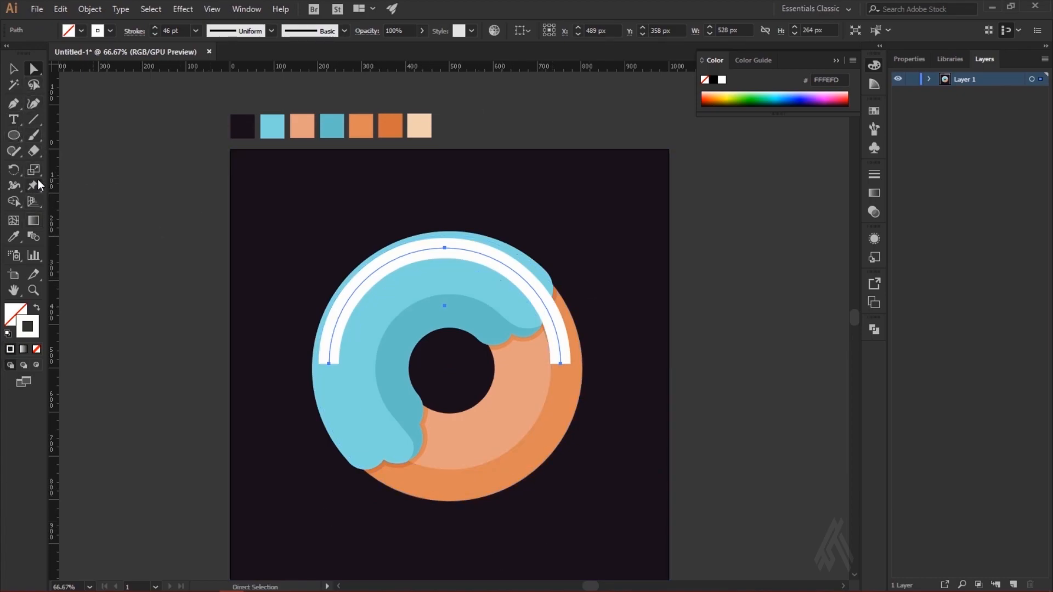
pyautogui.click(34, 147)
pyautogui.moveTo(287, 468); pyautogui.dragTo(636, 335)
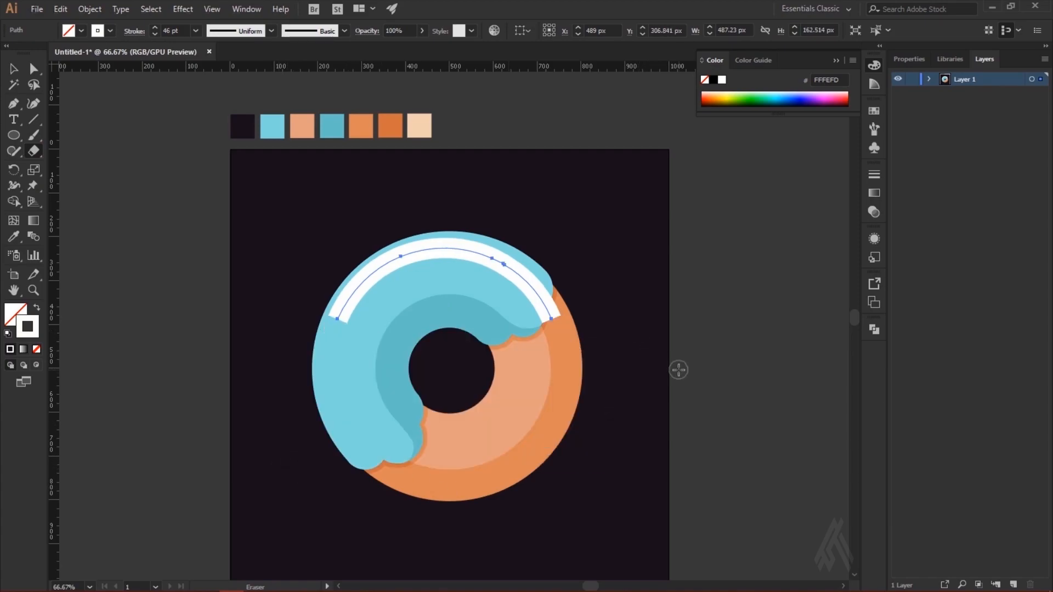
# Step: Rotate the white arc about 45° counterclockwise and place it along the icing's upper-left curve
pyautogui.click(13, 68)
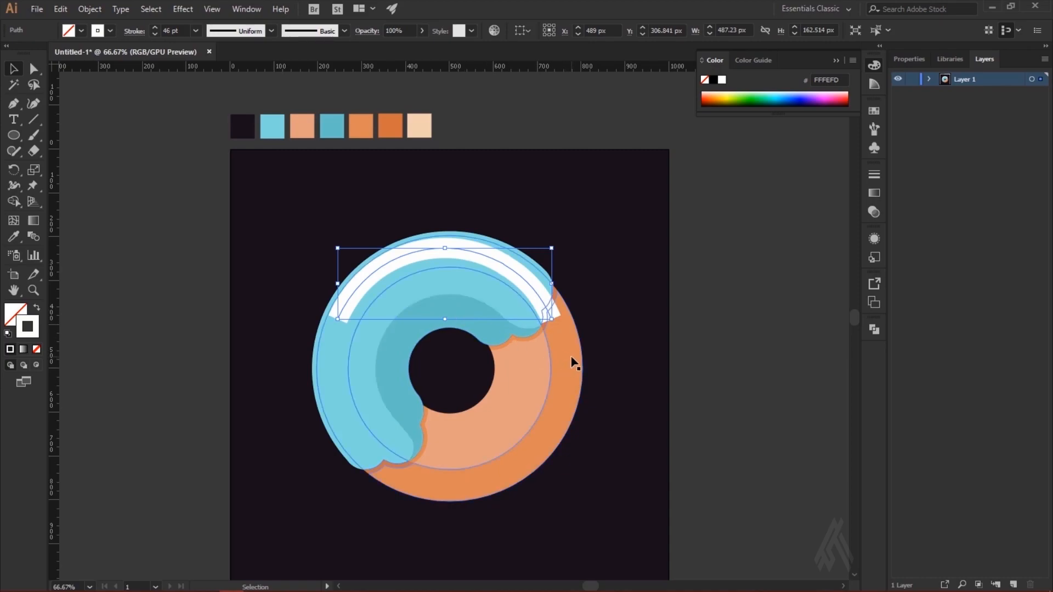
pyautogui.press('a')
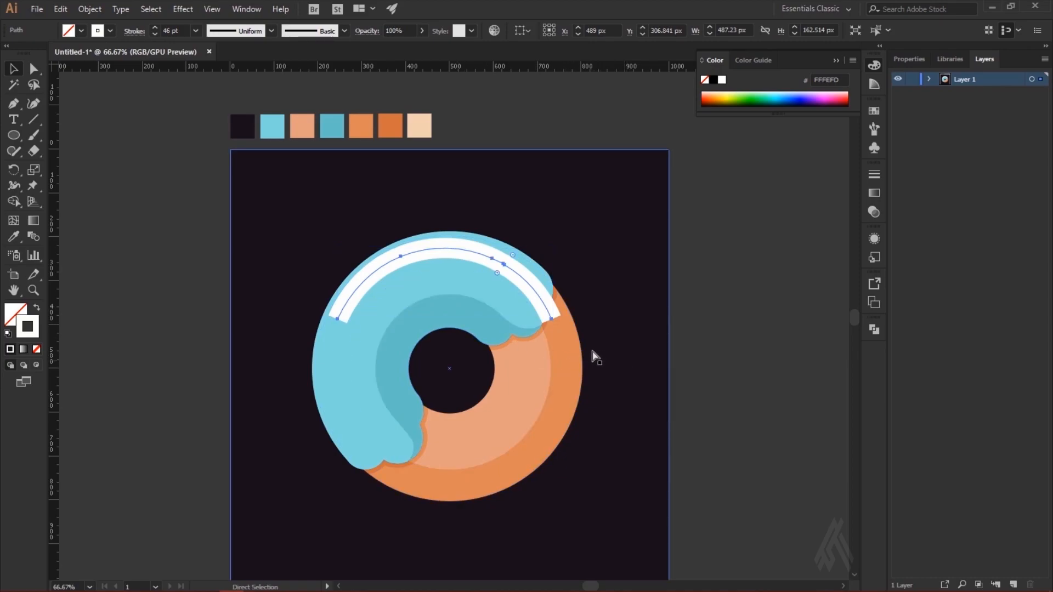
pyautogui.click(173, 296)
pyautogui.hotkey('ctrl', 't')
pyautogui.click(339, 314)
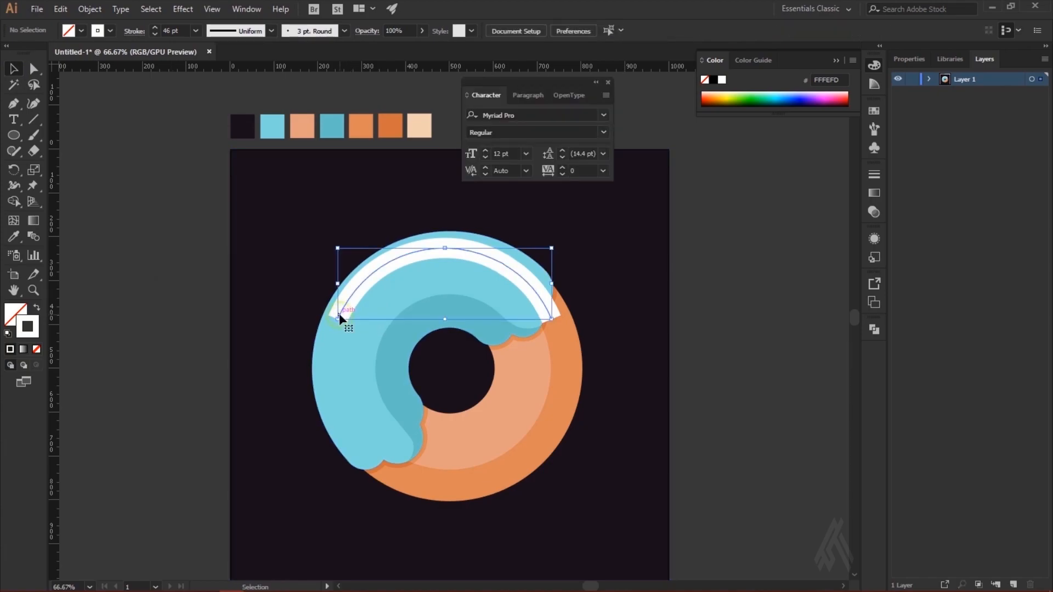
pyautogui.click(608, 83)
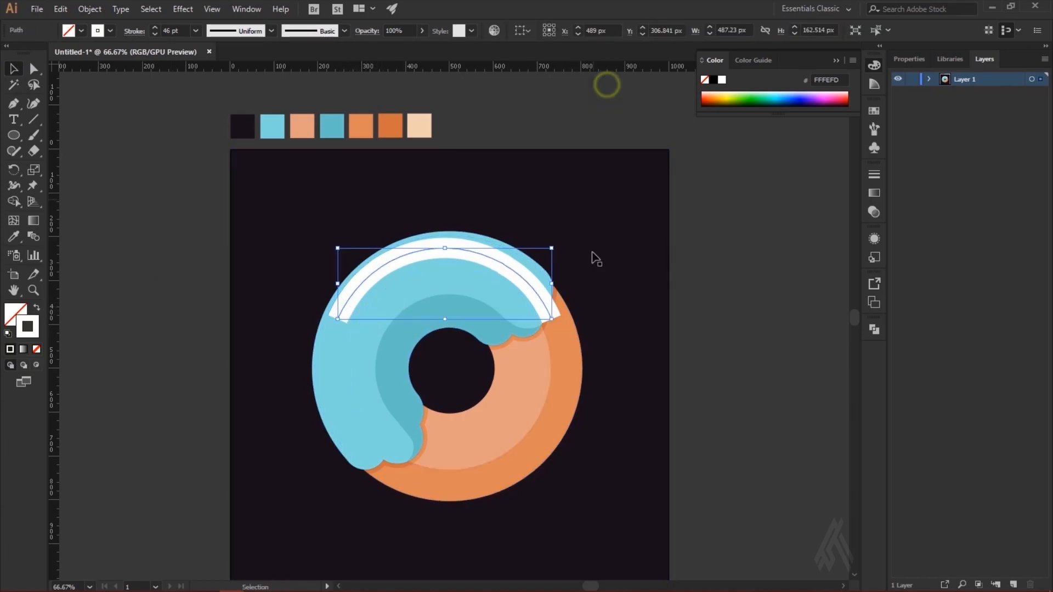
pyautogui.moveTo(558, 245); pyautogui.dragTo(422, 254)
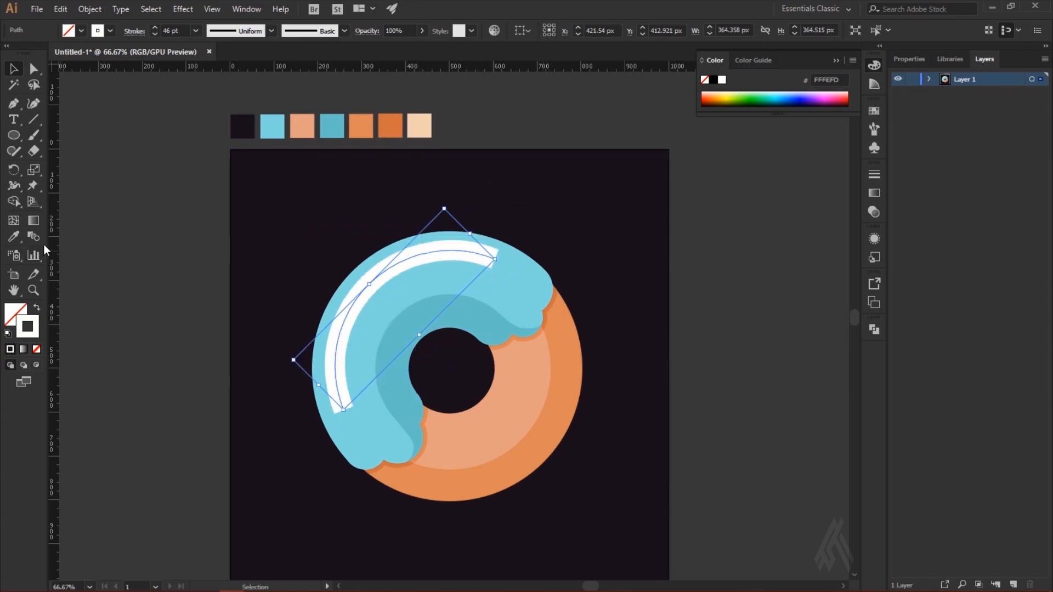
# Step: Apply round caps to the white arc and set its stroke weight to 60 pt
pyautogui.click(130, 32)
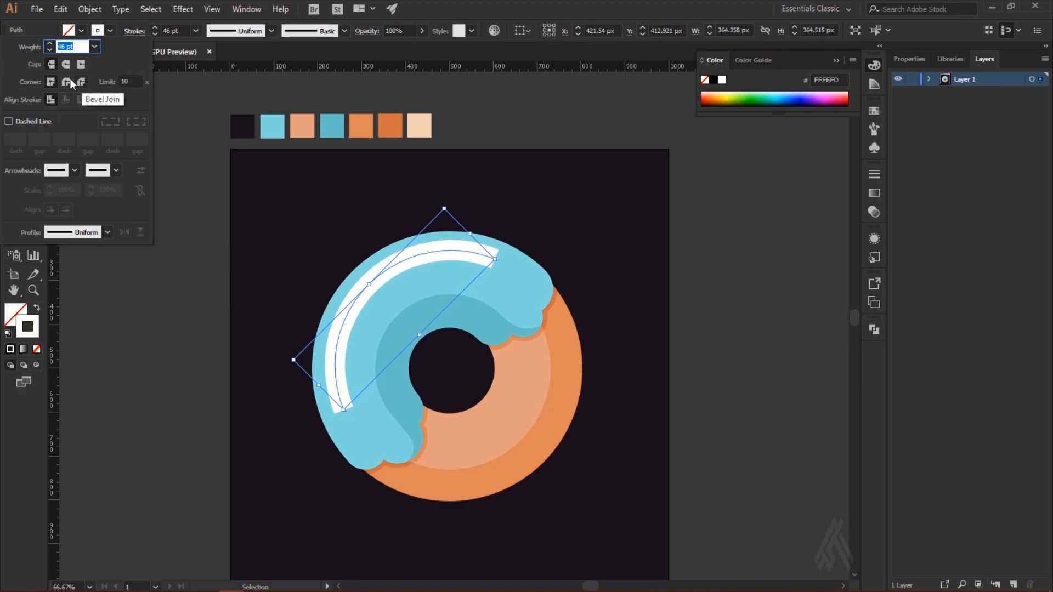
pyautogui.click(64, 65)
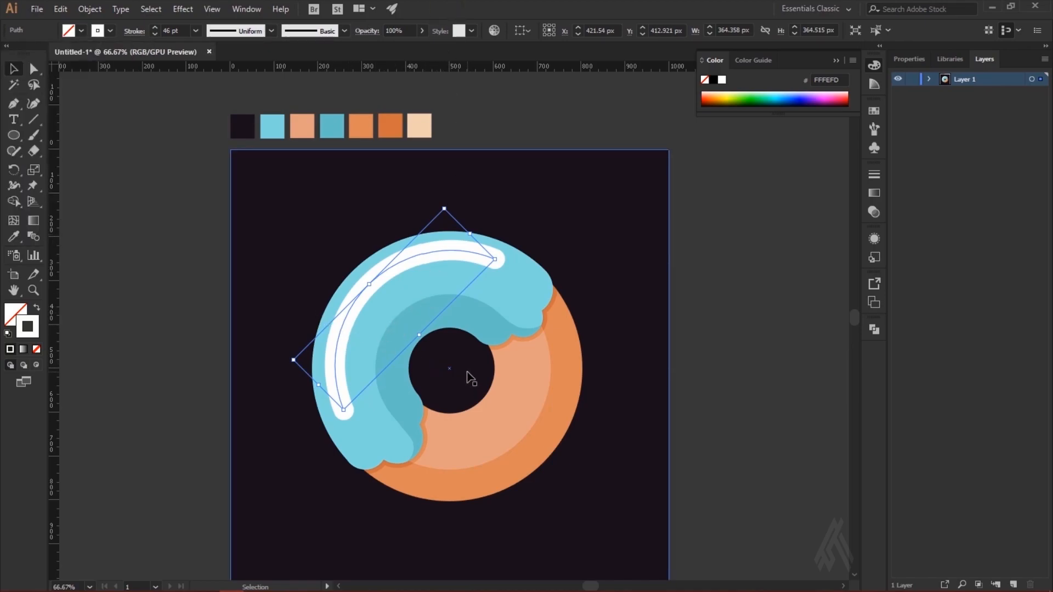
pyautogui.click(153, 28)
pyautogui.click(153, 28)
pyautogui.click(153, 28)
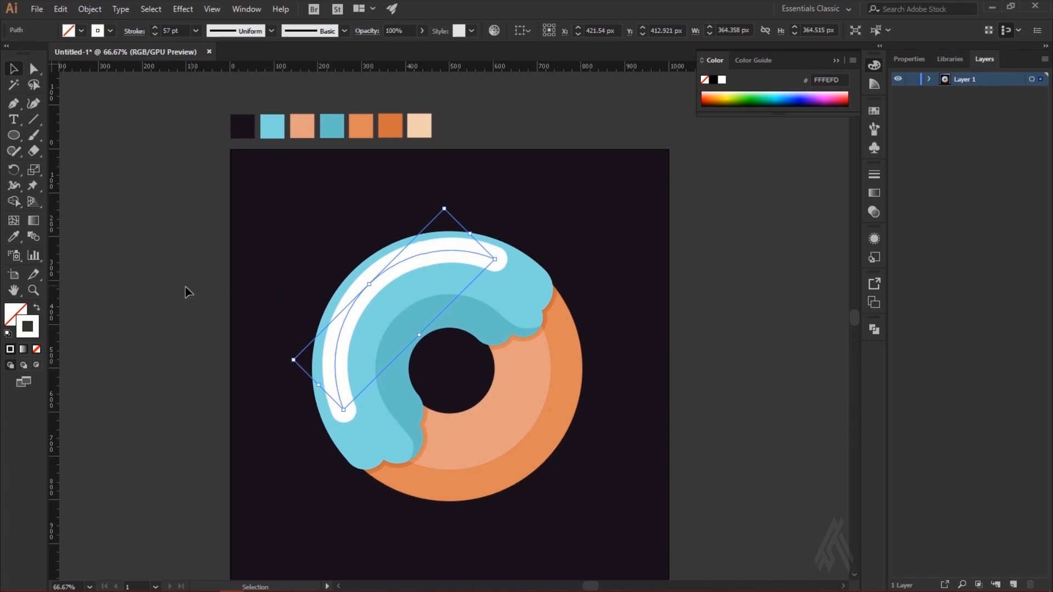
pyautogui.hscroll(-1, 384, 212)
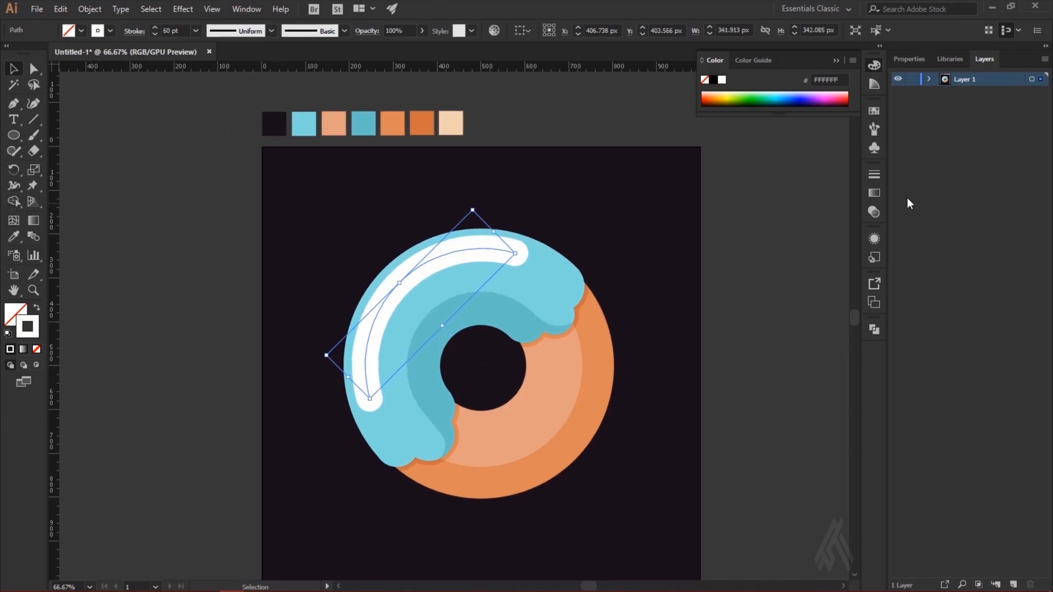
# Step: Erase a gap in the white arc to split it into a long and a short highlight, and trim their outer ends
pyautogui.click(667, 247)
pyautogui.click(439, 268)
pyautogui.click(512, 254)
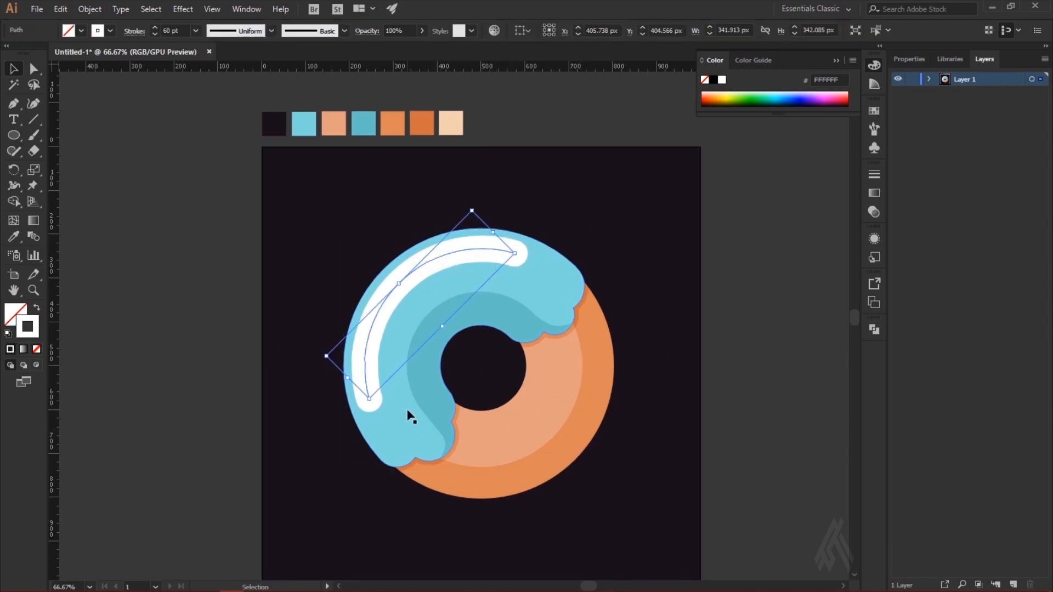
pyautogui.click(34, 154)
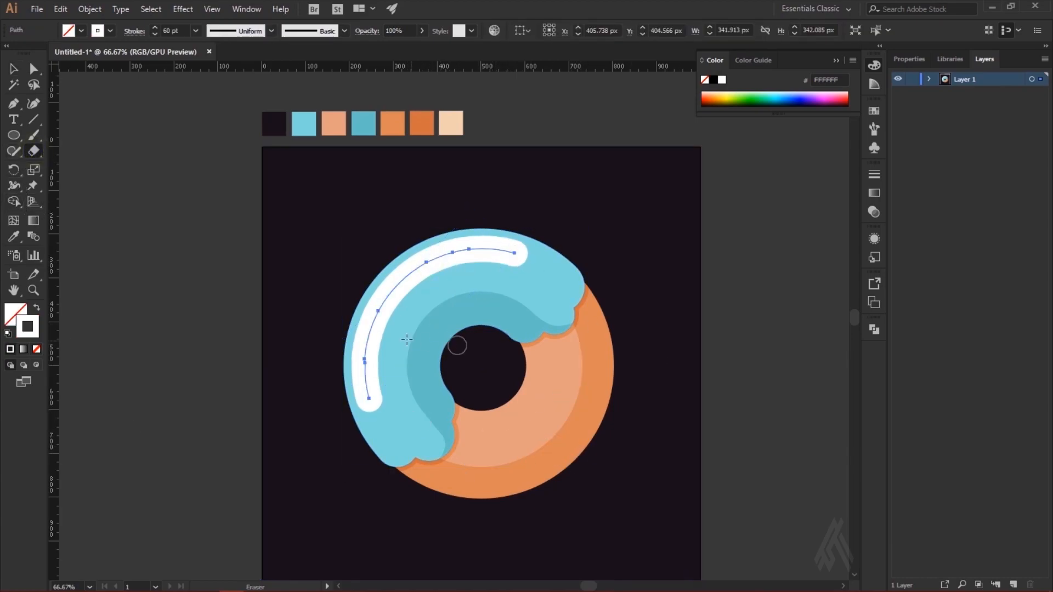
pyautogui.moveTo(407, 330)
pyautogui.mouseDown()
pyautogui.moveTo(376, 323)
pyautogui.moveTo(442, 337)
pyautogui.mouseUp()
pyautogui.moveTo(348, 316); pyautogui.dragTo(444, 345)
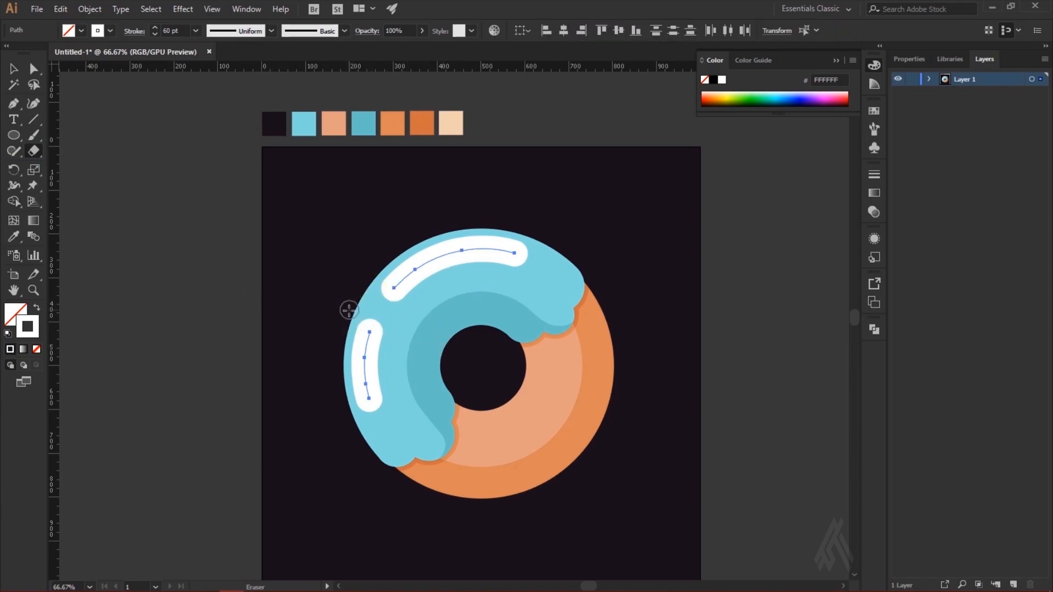
pyautogui.moveTo(346, 401)
pyautogui.mouseDown()
pyautogui.moveTo(423, 405)
pyautogui.moveTo(447, 416)
pyautogui.mouseUp()
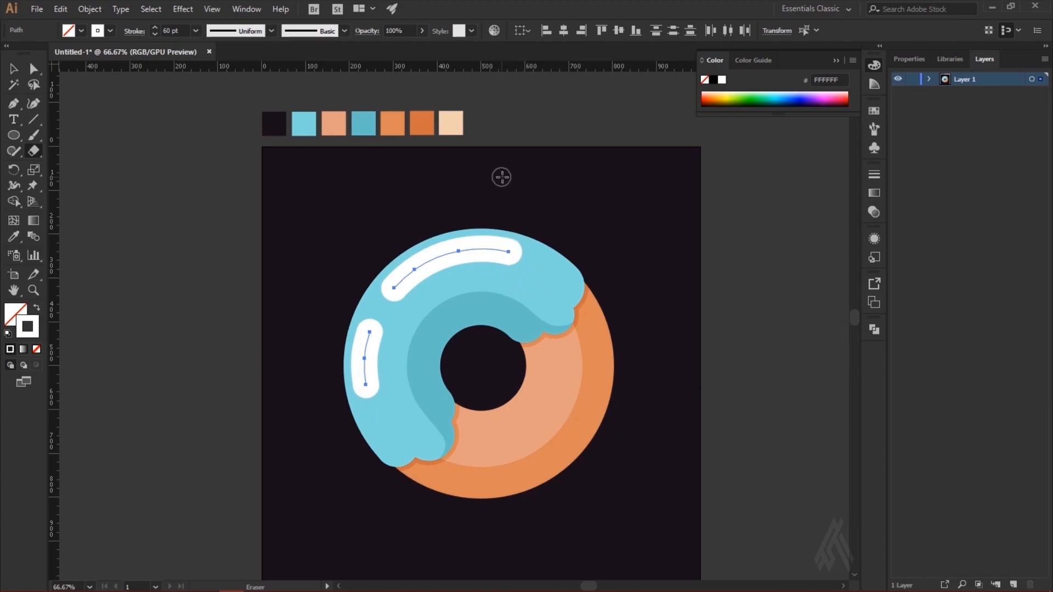
pyautogui.press('v')
pyautogui.click(153, 222)
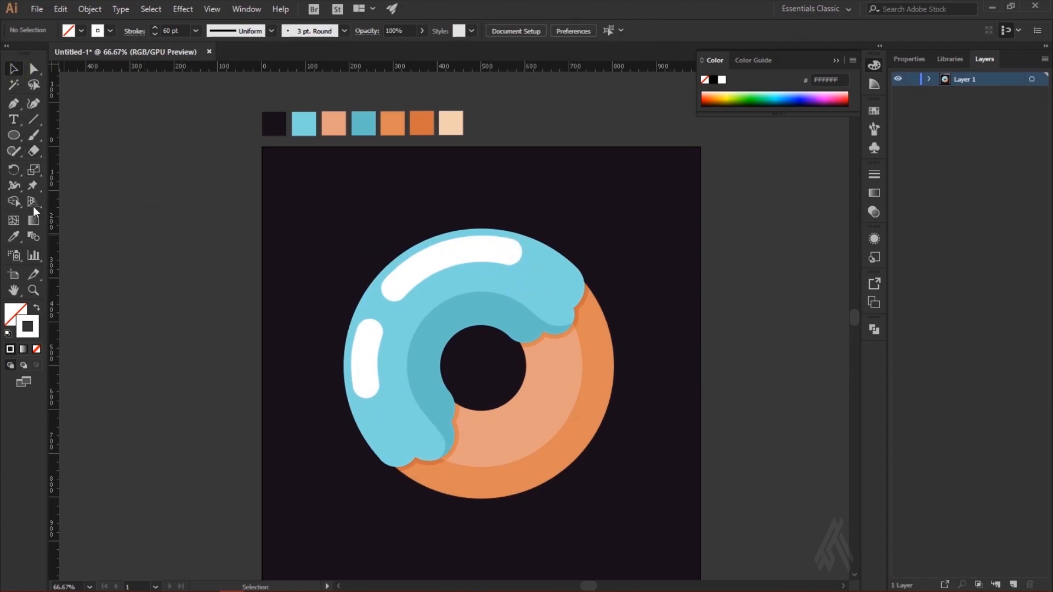
# Step: Draw a white-outlined circle around the donut hole, inside the highlights, and resize it to about 371 px
pyautogui.click(16, 134)
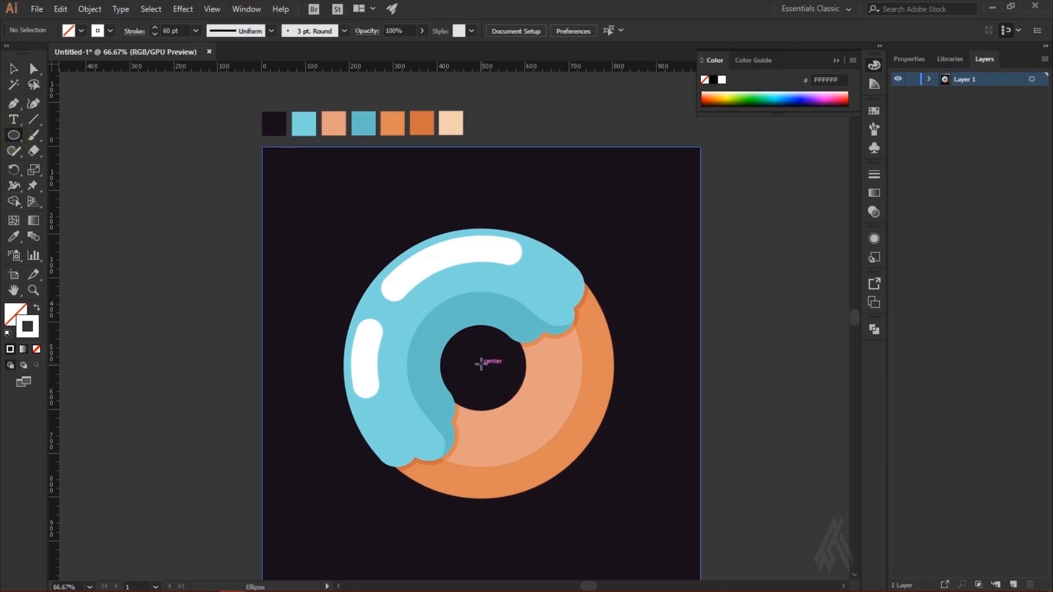
pyautogui.moveTo(481, 364)
pyautogui.mouseDown()
pyautogui.moveTo(546, 377)
pyautogui.moveTo(566, 411)
pyautogui.mouseUp()
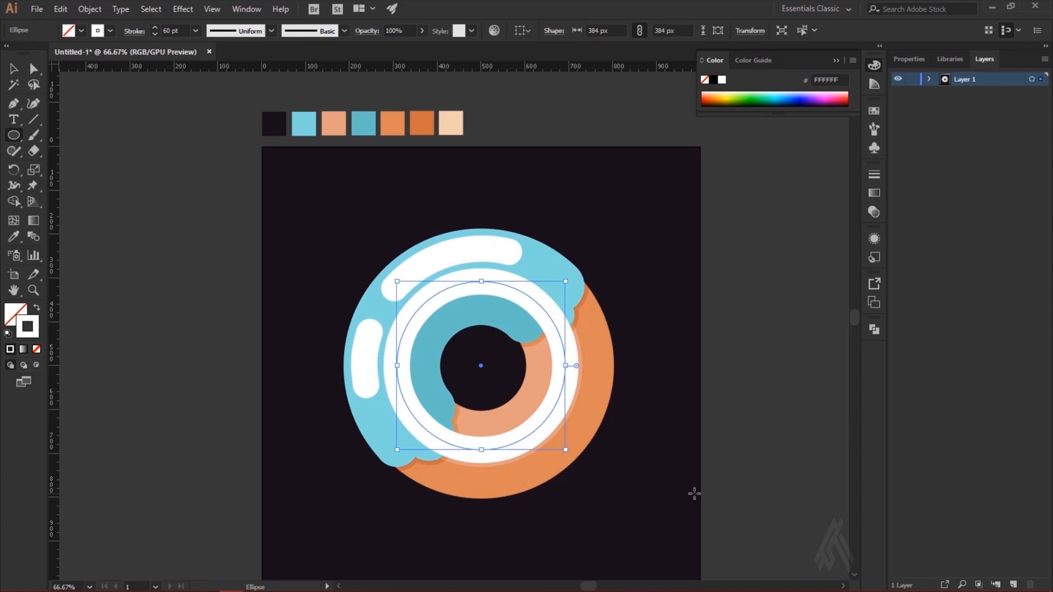
pyautogui.moveTo(568, 452); pyautogui.dragTo(560, 446)
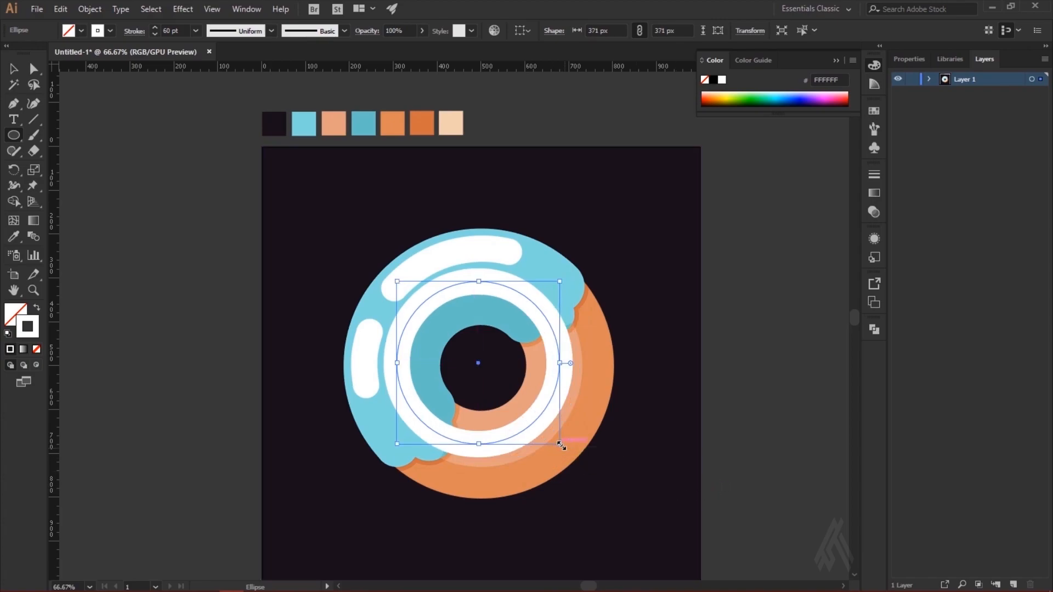
pyautogui.click(559, 444)
pyautogui.click(561, 293)
pyautogui.moveTo(560, 443); pyautogui.dragTo(560, 444)
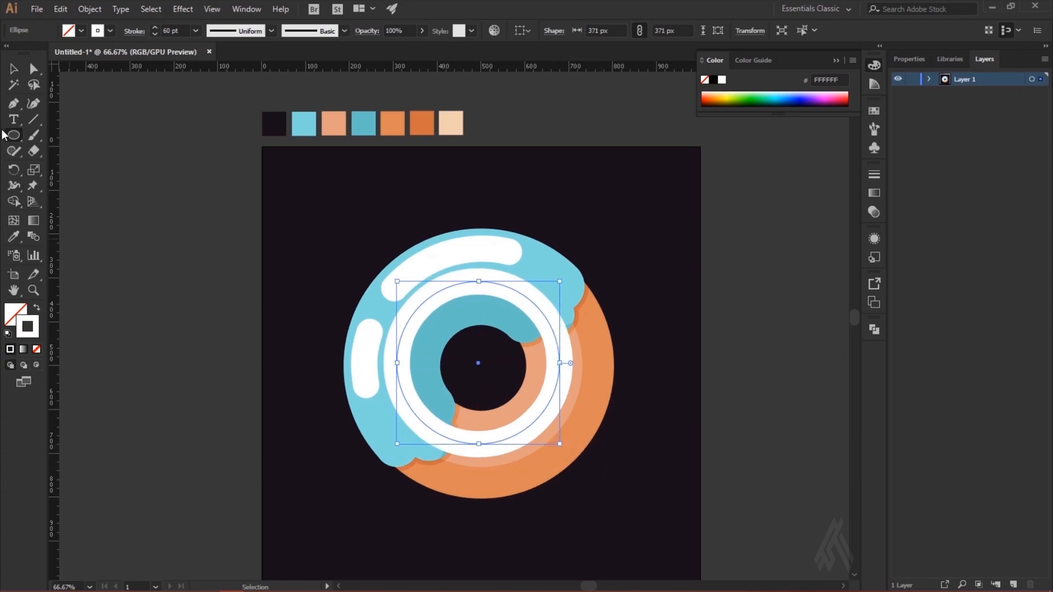
# Step: Delete the top anchor of the white circle around the donut hole to leave only its lower half arc
pyautogui.click(33, 69)
pyautogui.click(478, 282)
pyautogui.press('Delete')
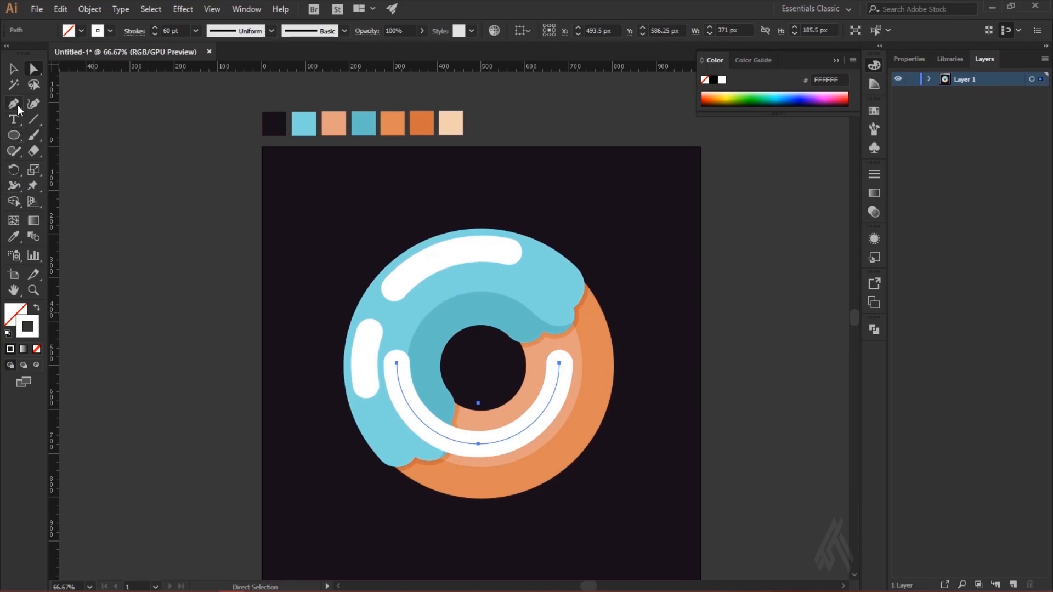
# Step: Erase the arc's outer part over the icing and a gap in its middle, leaving a short and a long highlight on the dough
pyautogui.click(33, 151)
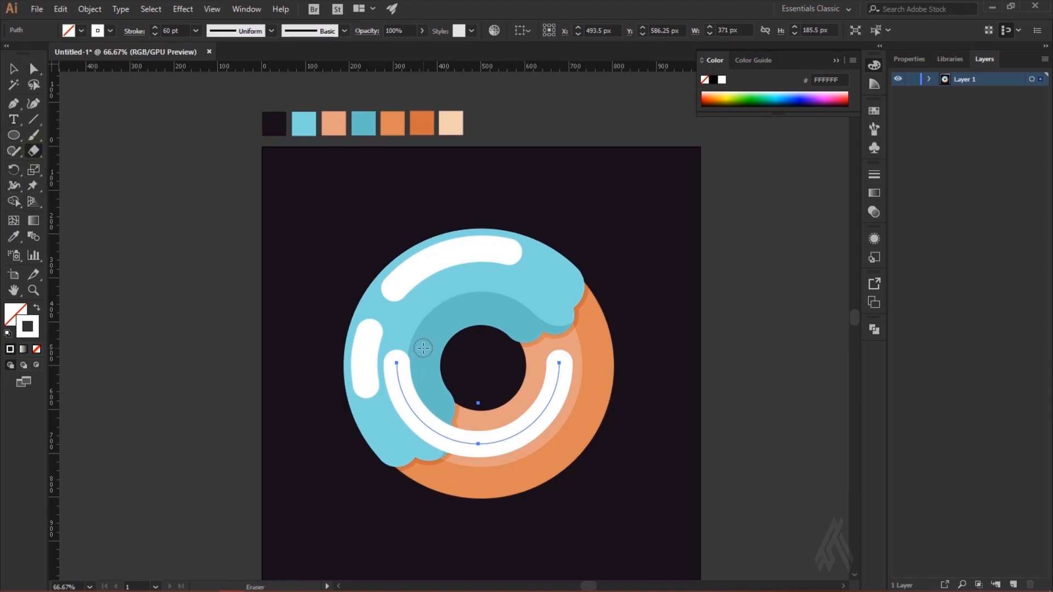
pyautogui.moveTo(424, 348); pyautogui.dragTo(353, 444)
pyautogui.moveTo(431, 379)
pyautogui.mouseDown()
pyautogui.moveTo(399, 443)
pyautogui.moveTo(383, 412)
pyautogui.moveTo(388, 491)
pyautogui.mouseUp()
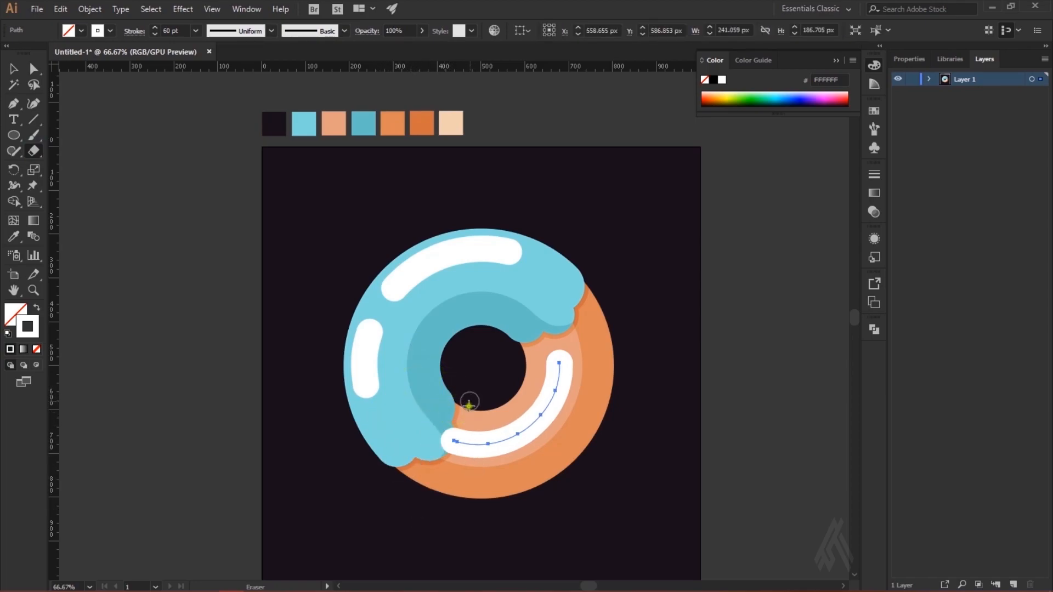
pyautogui.moveTo(470, 400); pyautogui.dragTo(423, 534)
pyautogui.moveTo(466, 409); pyautogui.dragTo(456, 524)
pyautogui.moveTo(506, 404); pyautogui.dragTo(623, 538)
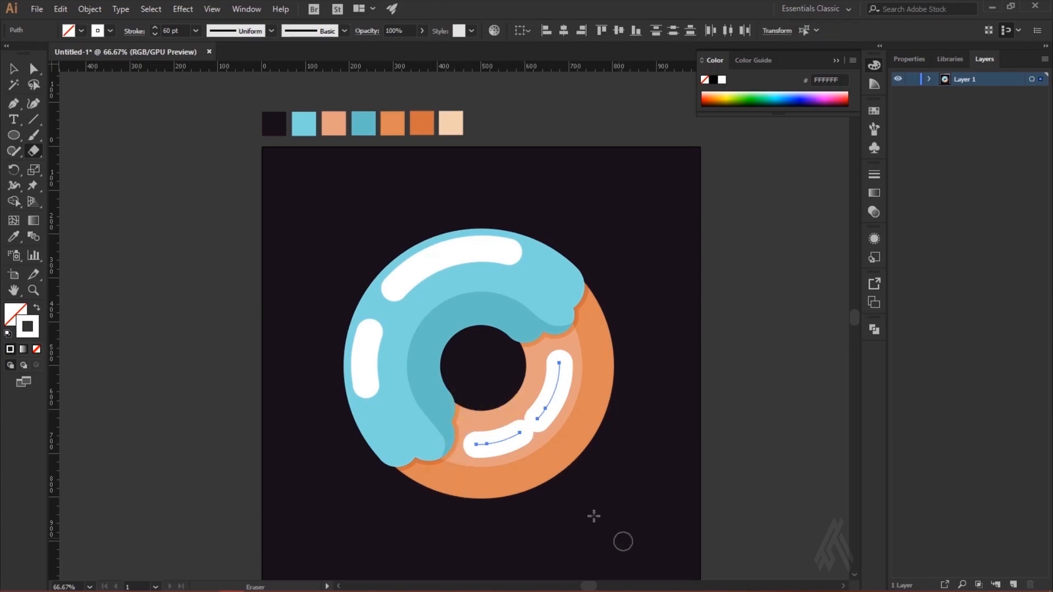
pyautogui.moveTo(500, 415); pyautogui.dragTo(561, 514)
pyautogui.moveTo(501, 415); pyautogui.dragTo(540, 526)
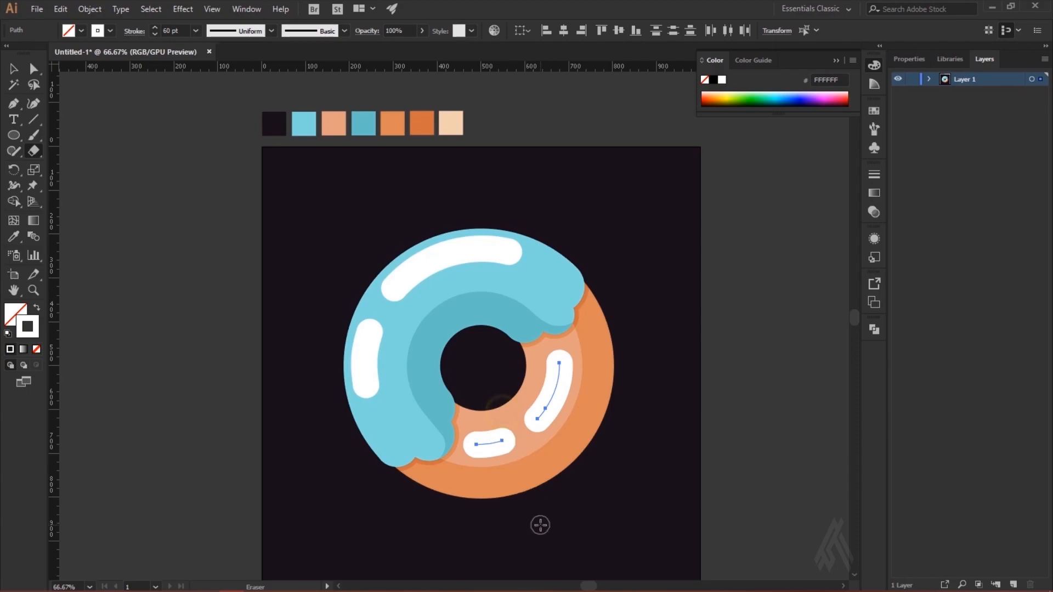
pyautogui.click(14, 70)
pyautogui.click(141, 224)
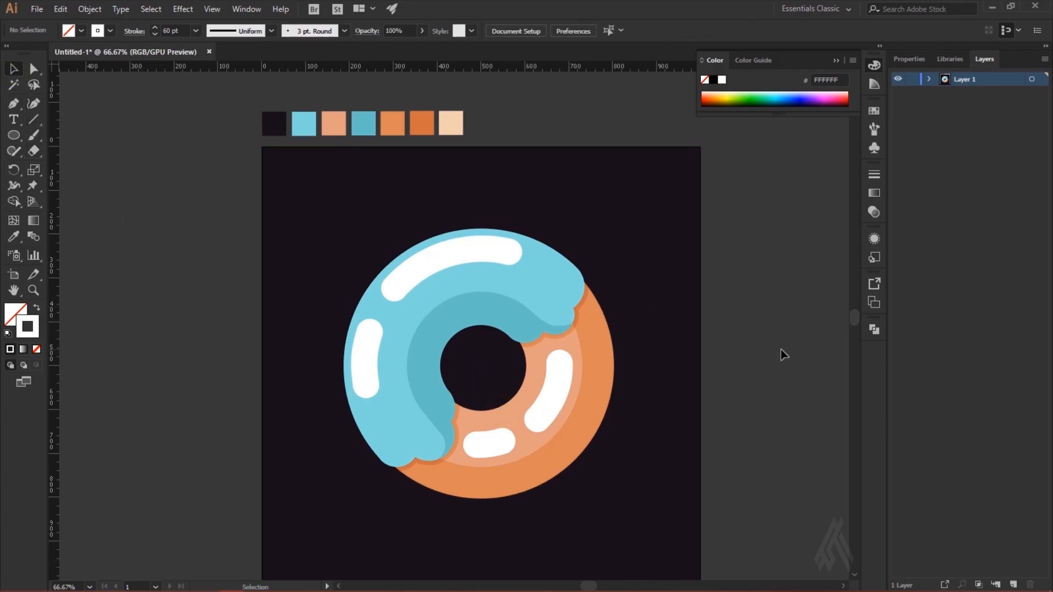
# Step: Expand the fill and stroke of all four white highlights into filled shapes
pyautogui.hotkey('shift', 'x')
pyautogui.click(490, 446)
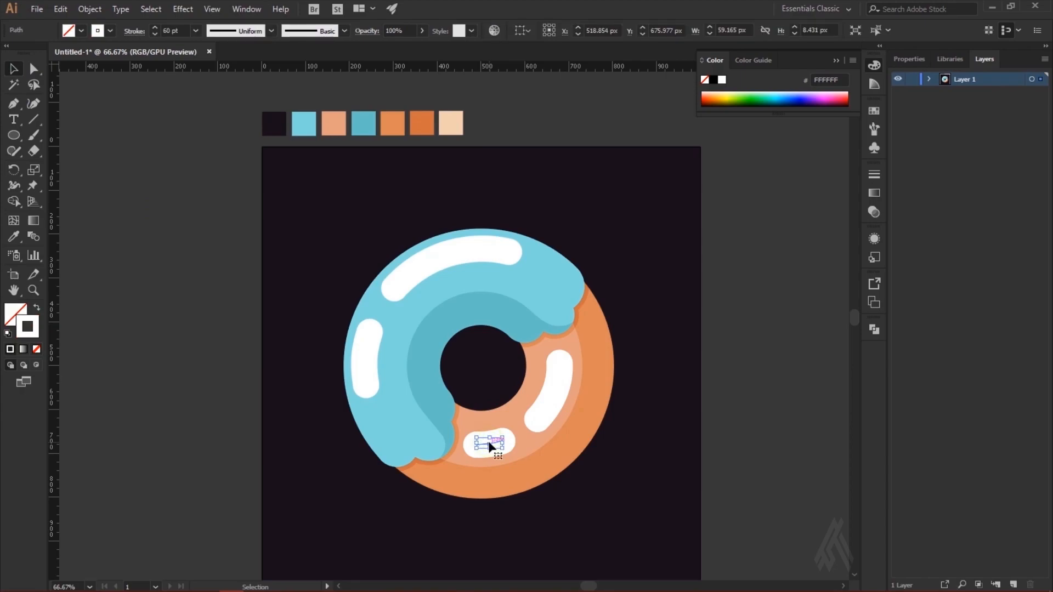
pyautogui.keyDown('shift'); pyautogui.click(549, 405); pyautogui.keyUp('shift')
pyautogui.keyDown('shift'); pyautogui.click(438, 258); pyautogui.keyUp('shift')
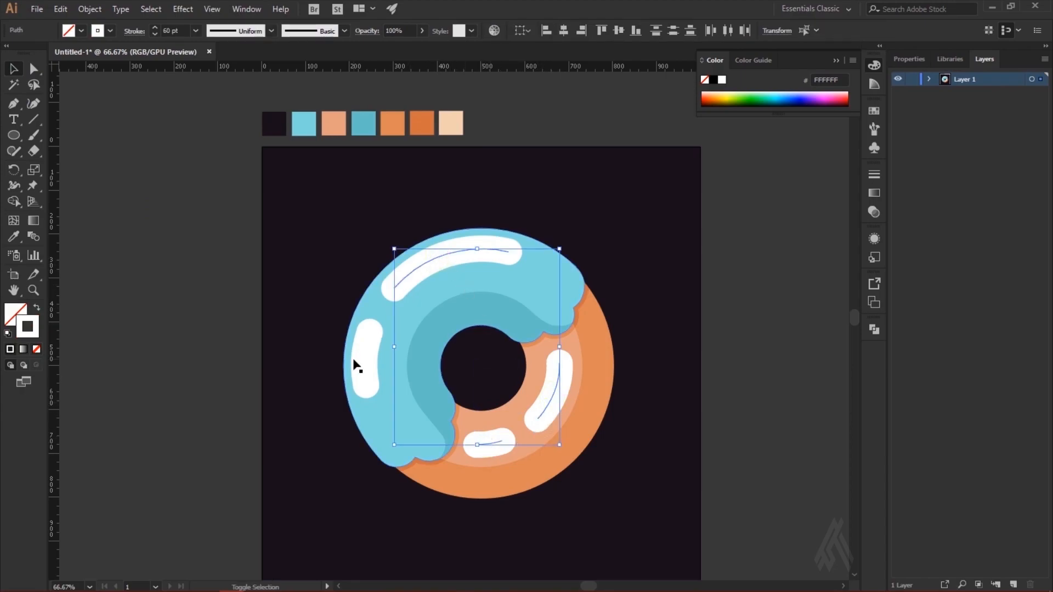
pyautogui.keyDown('shift'); pyautogui.click(364, 360); pyautogui.keyUp('shift')
pyautogui.click(90, 9)
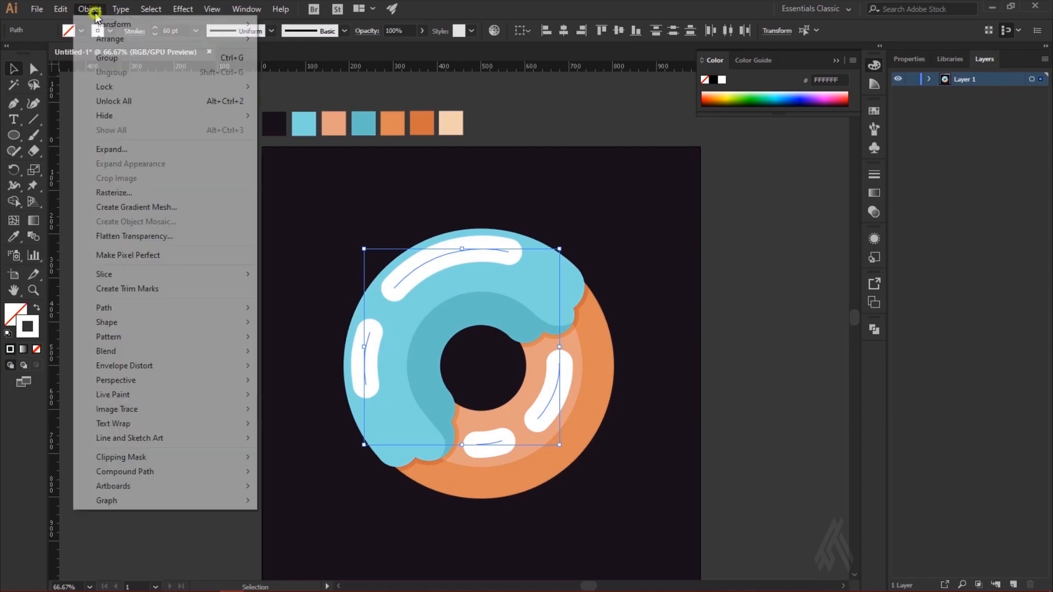
pyautogui.click(113, 151)
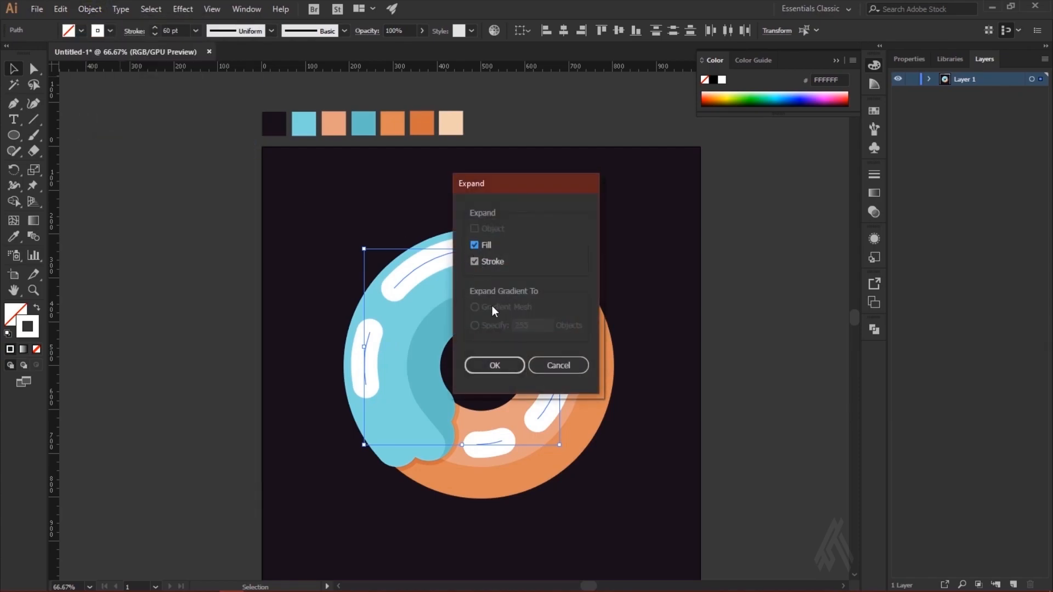
pyautogui.click(502, 370)
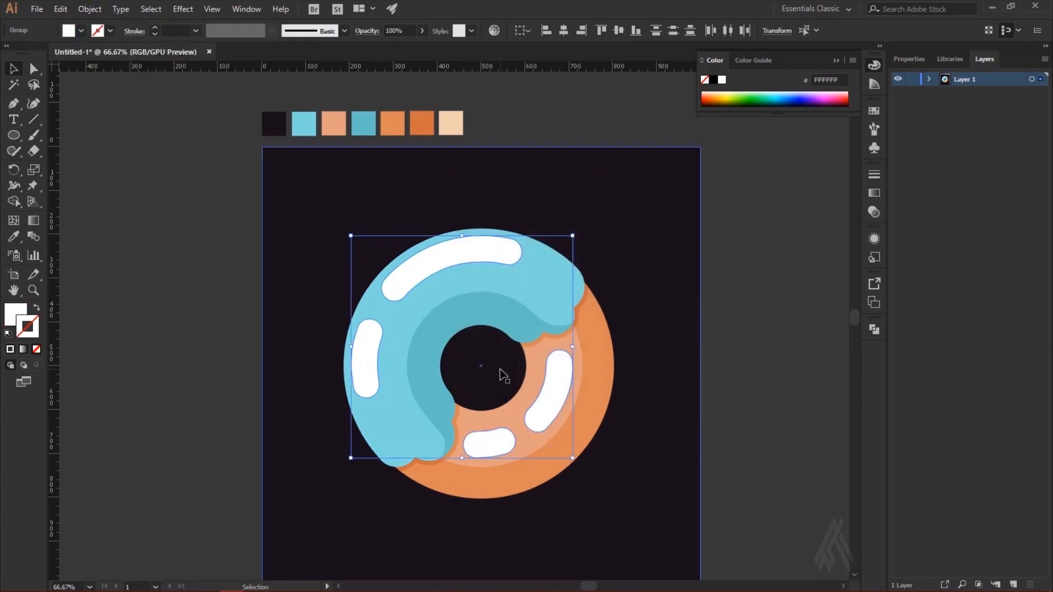
pyautogui.click(202, 321)
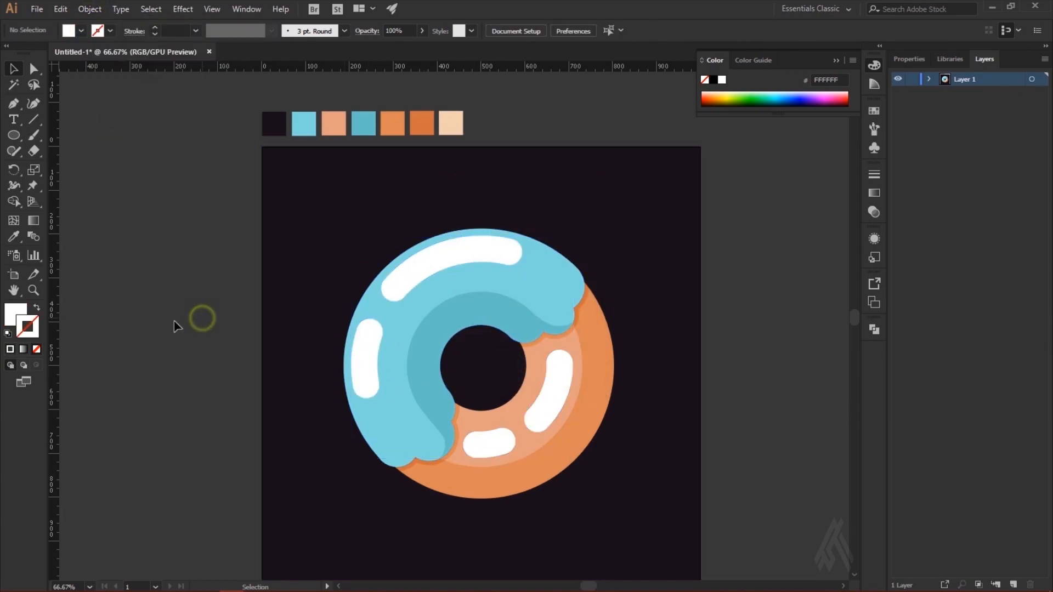
# Step: Set the four highlights to the Overlay blending mode with 30% opacity
pyautogui.click(547, 415)
pyautogui.keyDown('shift'); pyautogui.click(483, 455); pyautogui.keyUp('shift')
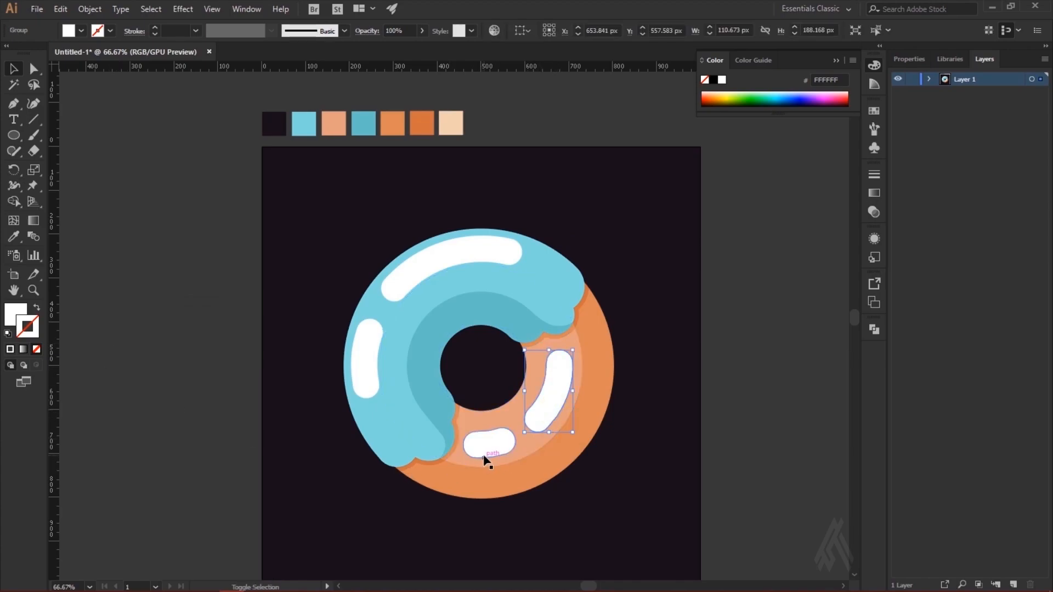
pyautogui.keyDown('shift'); pyautogui.click(371, 395); pyautogui.keyUp('shift')
pyautogui.keyDown('shift'); pyautogui.click(440, 271); pyautogui.keyUp('shift')
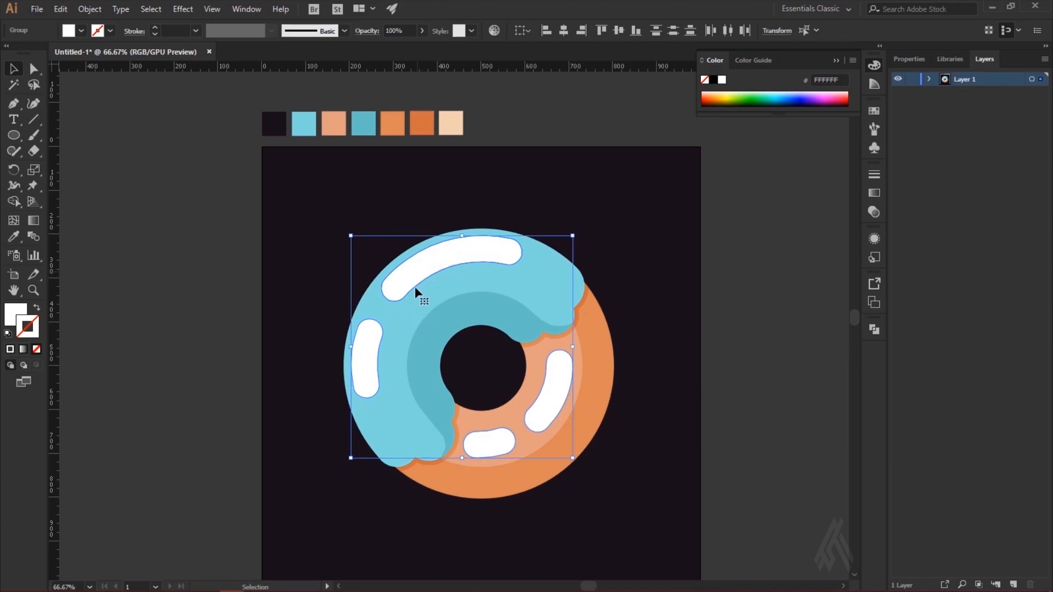
pyautogui.click(874, 212)
pyautogui.click(759, 189)
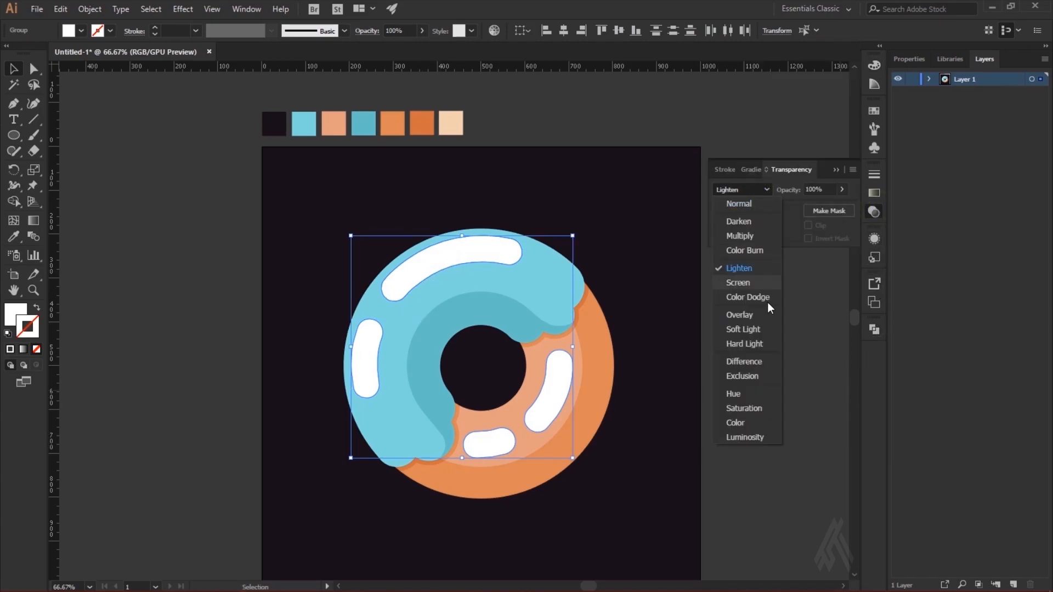
pyautogui.click(758, 317)
pyautogui.click(751, 190)
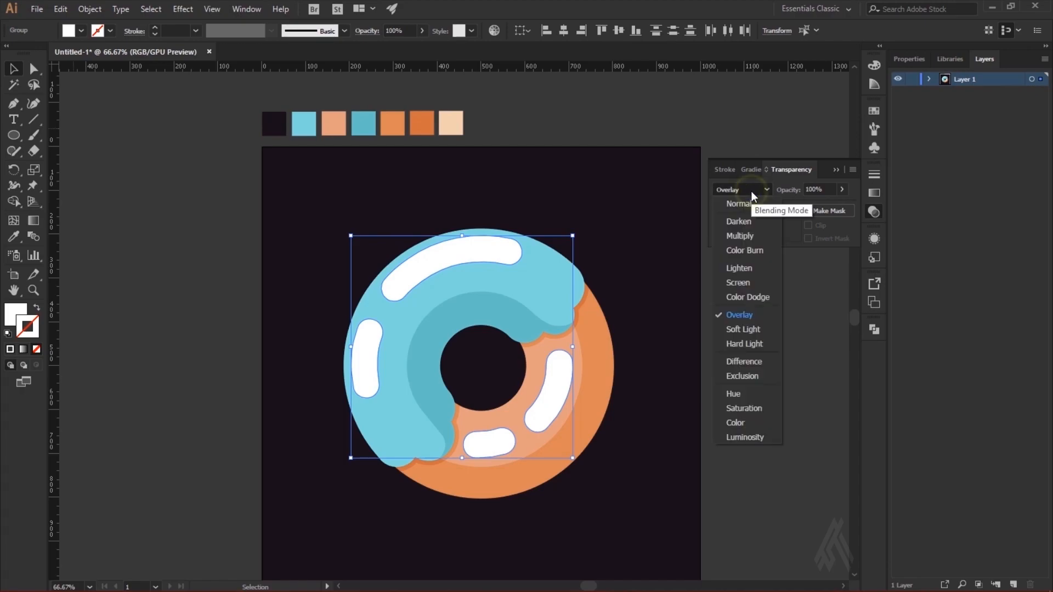
pyautogui.click(762, 315)
pyautogui.click(842, 190)
pyautogui.moveTo(842, 205); pyautogui.dragTo(806, 208)
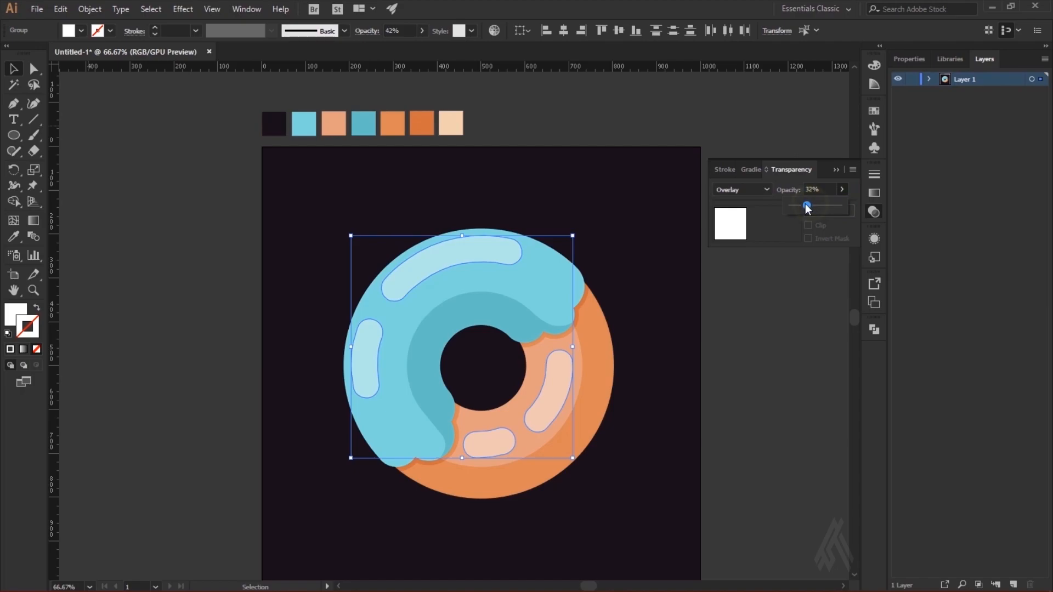
pyautogui.click(652, 349)
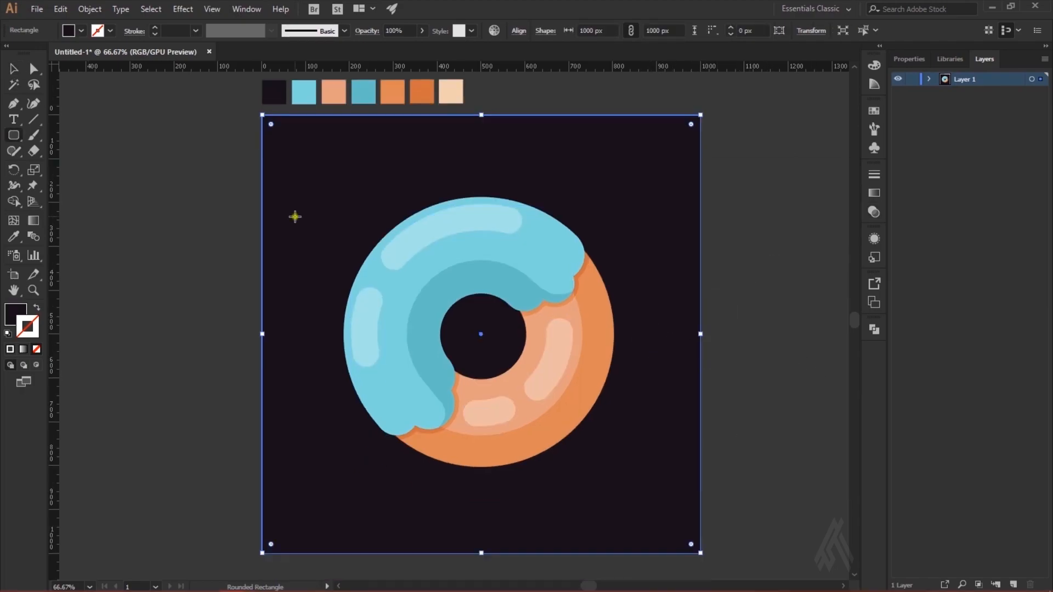
# Step: Draw a rounded rectangle about 76 by 15 px on the background beside the donut and fill it with the palette's teal
pyautogui.moveTo(295, 216); pyautogui.dragTo(328, 223)
pyautogui.moveTo(387, 253); pyautogui.dragTo(386, 253)
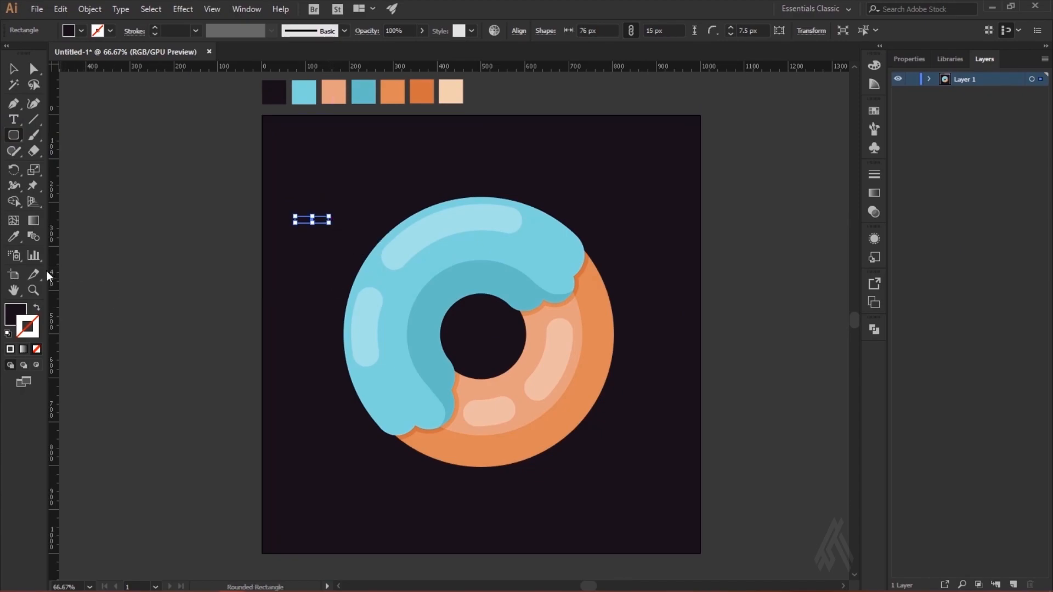
pyautogui.click(14, 236)
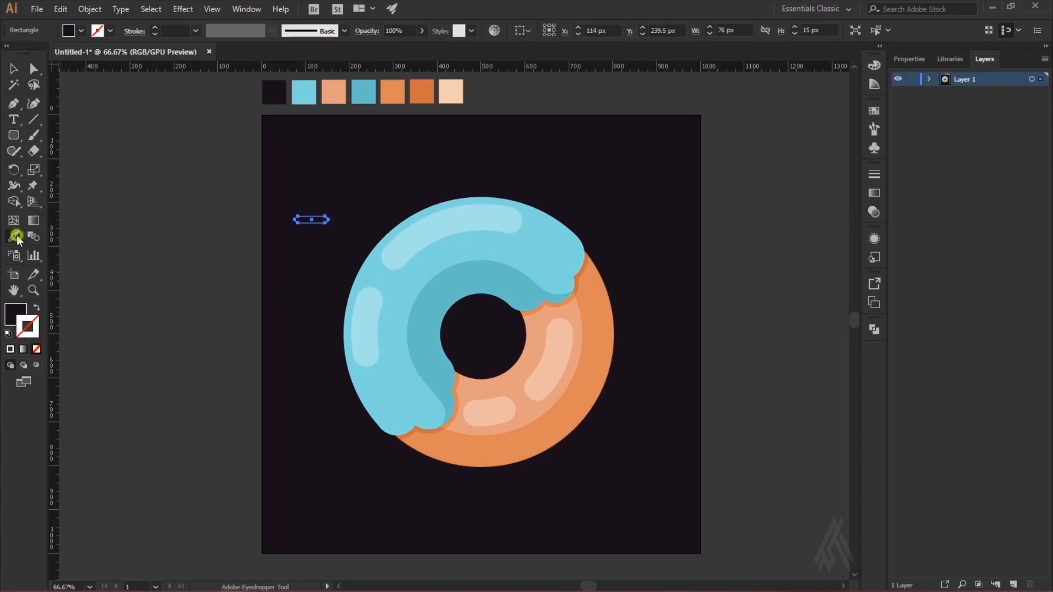
pyautogui.click(370, 91)
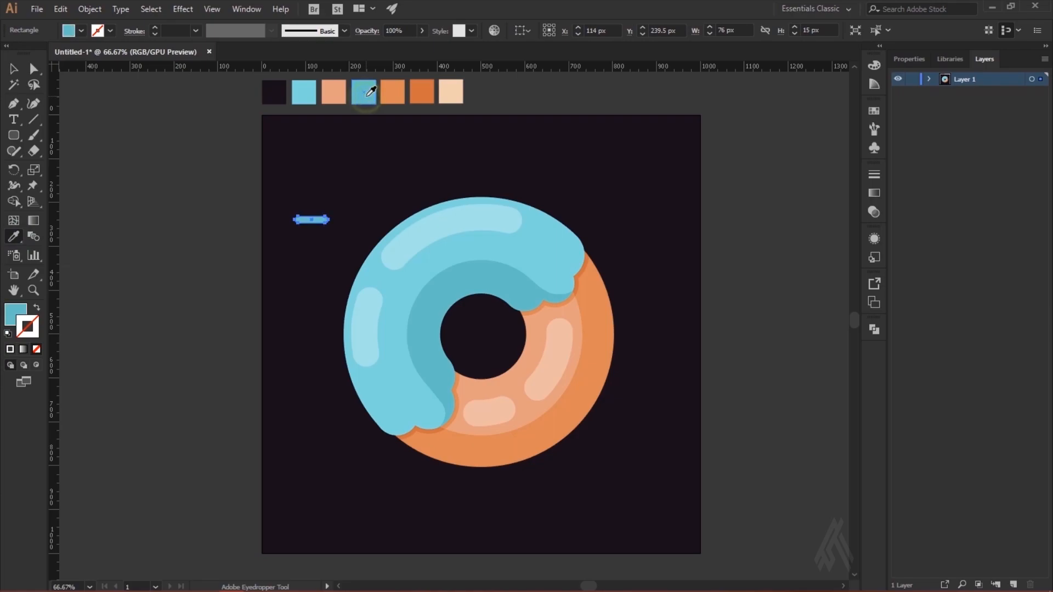
pyautogui.click(16, 317)
pyautogui.doubleClick(17, 317)
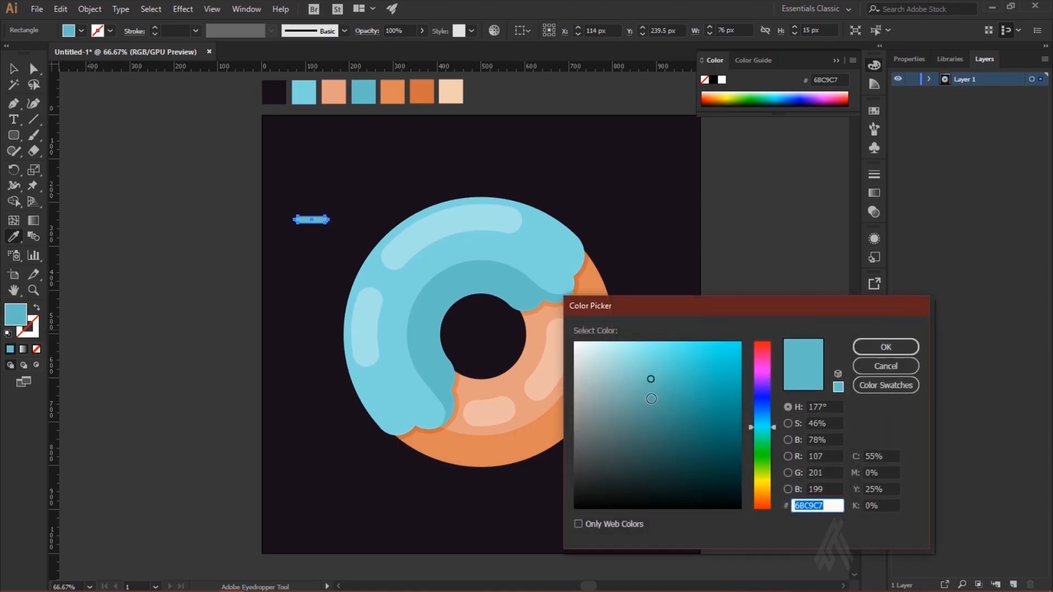
pyautogui.click(664, 389)
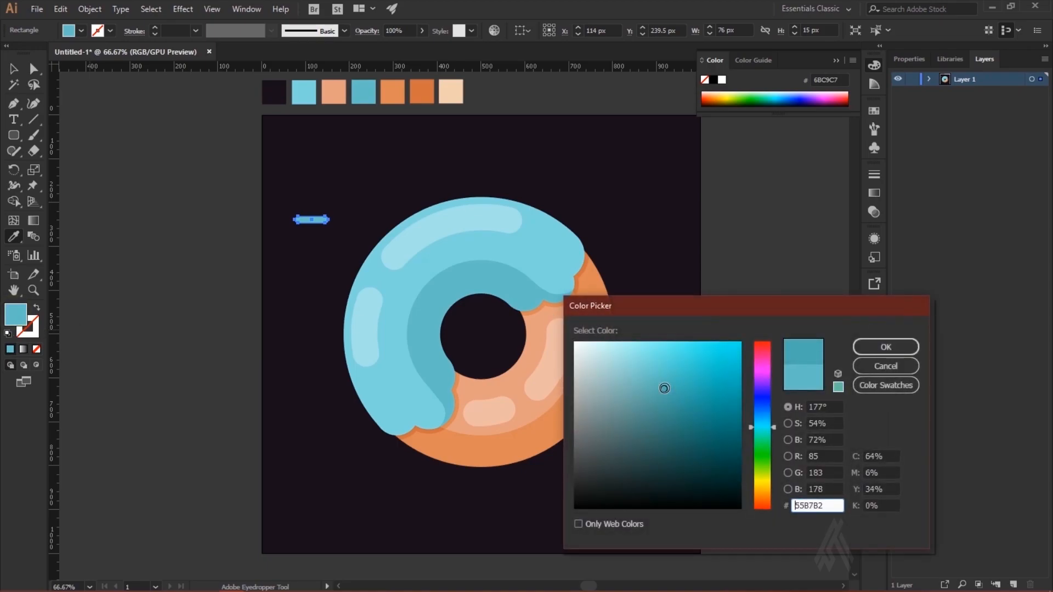
pyautogui.click(875, 364)
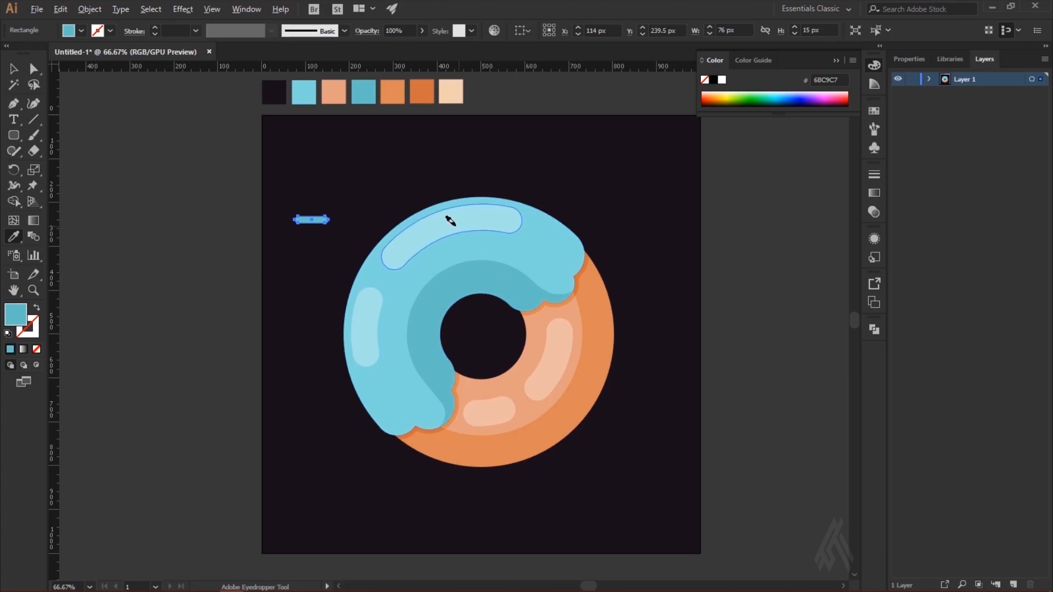
# Step: Set the small rounded bar's fill to pale blue BEE5E3
pyautogui.press('v')
pyautogui.doubleClick(11, 318)
pyautogui.moveTo(617, 368)
pyautogui.mouseDown()
pyautogui.moveTo(610, 354)
pyautogui.moveTo(600, 359)
pyautogui.mouseUp()
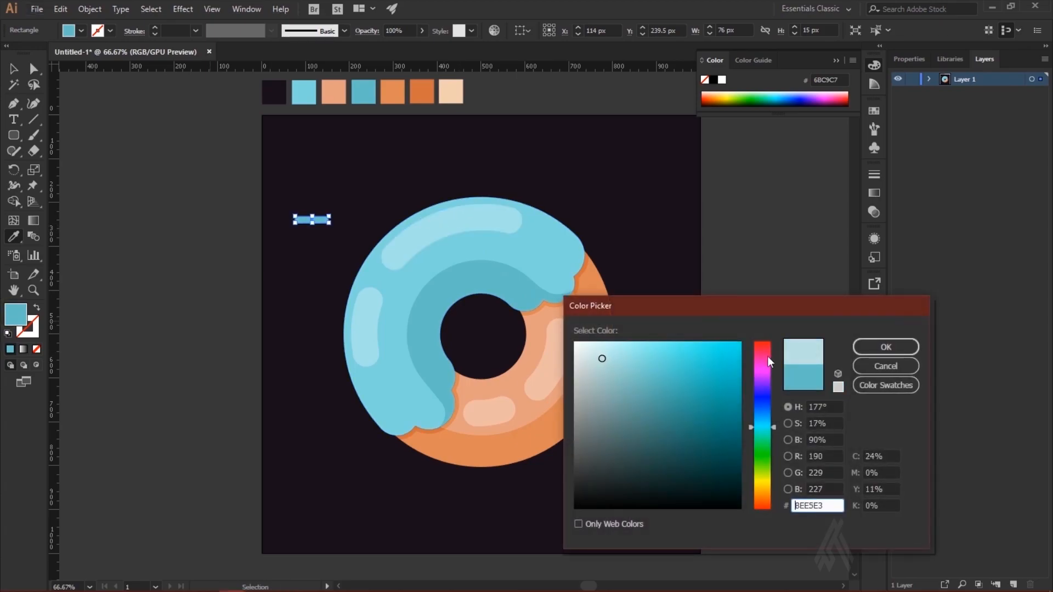
pyautogui.click(886, 348)
pyautogui.press('i')
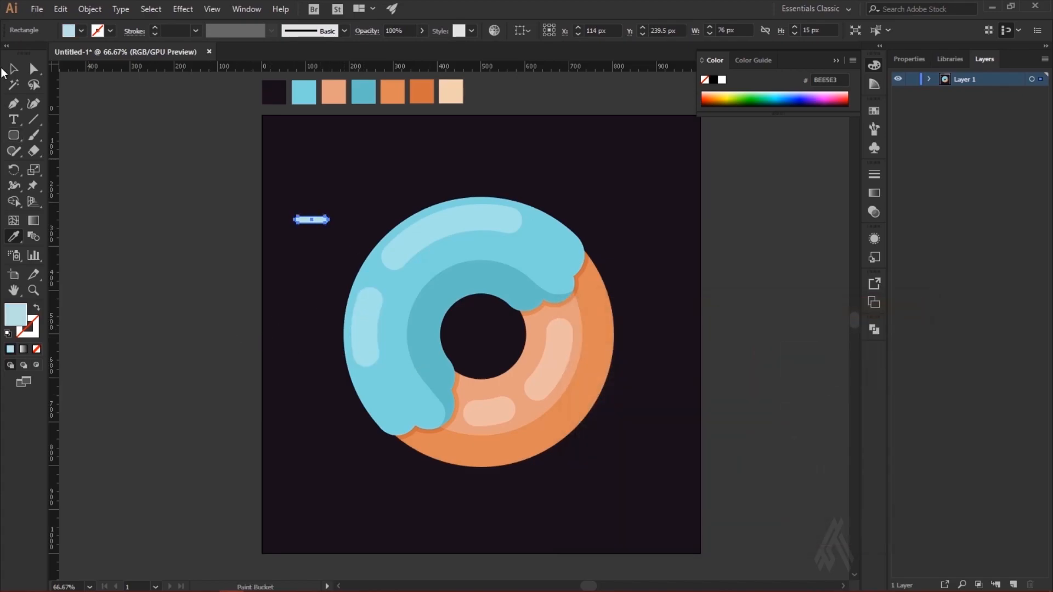
# Step: Move the small rounded bar onto the icing, just below the long upper highlight
pyautogui.hotkey('ctrl', '1')
pyautogui.press('v')
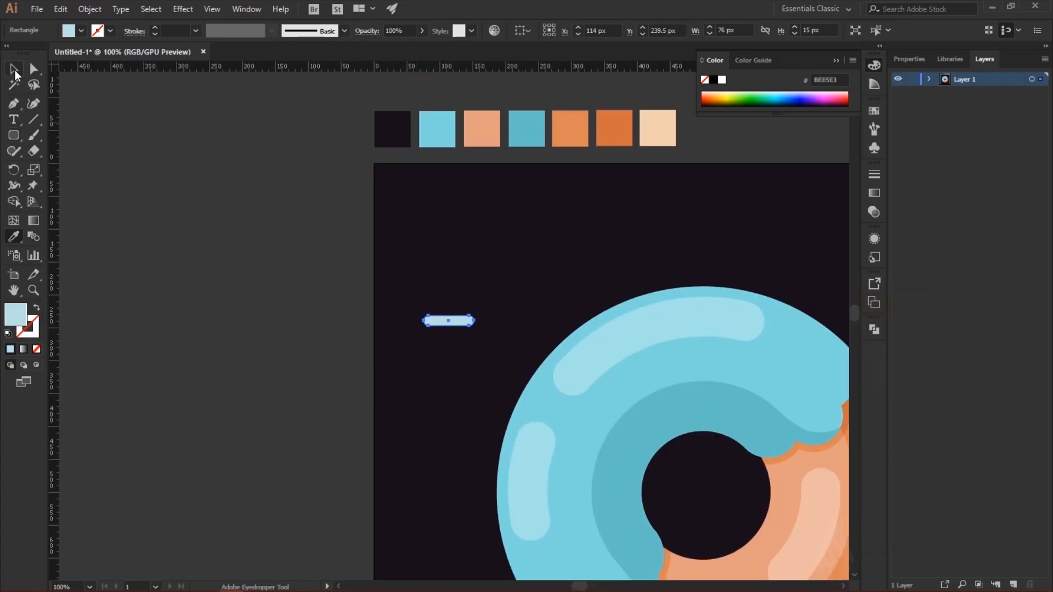
pyautogui.moveTo(466, 326); pyautogui.dragTo(688, 366)
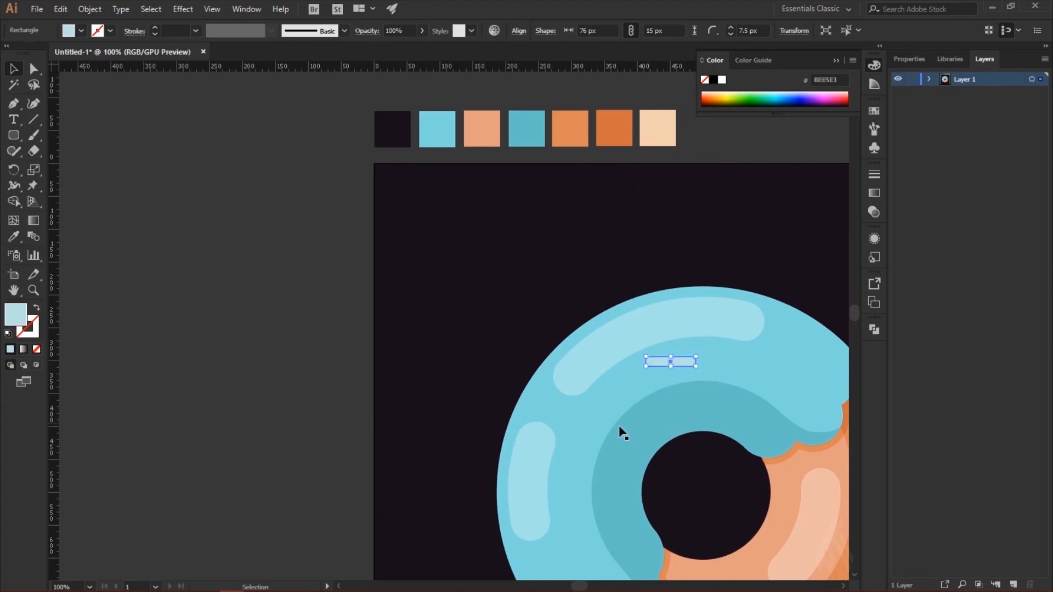
pyautogui.click(268, 367)
# Step: Change the fill of the sprinkle bar on the icing to white FFFFFF
pyautogui.click(676, 363)
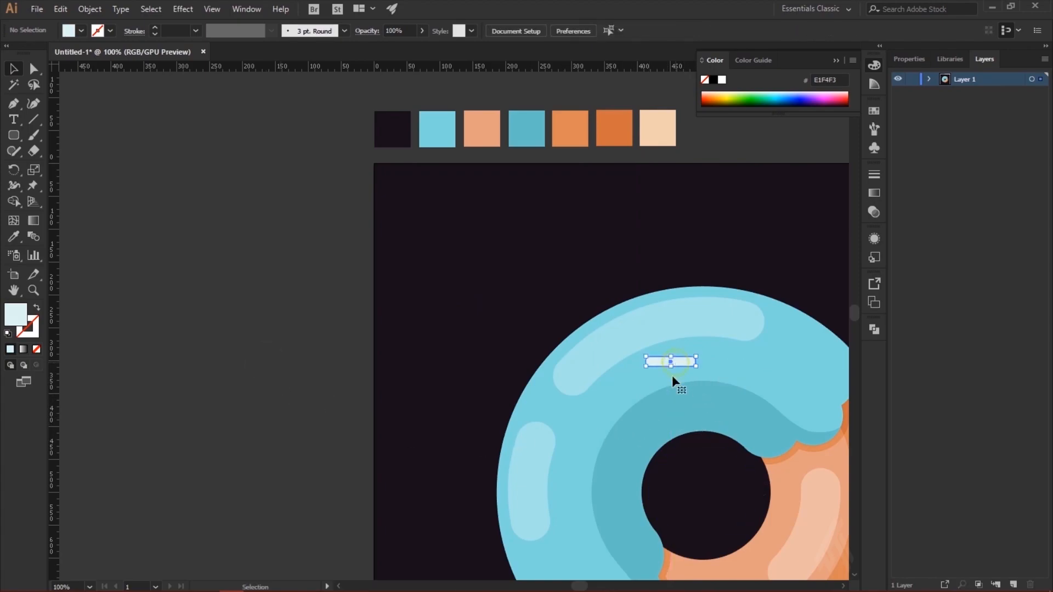
pyautogui.doubleClick(14, 319)
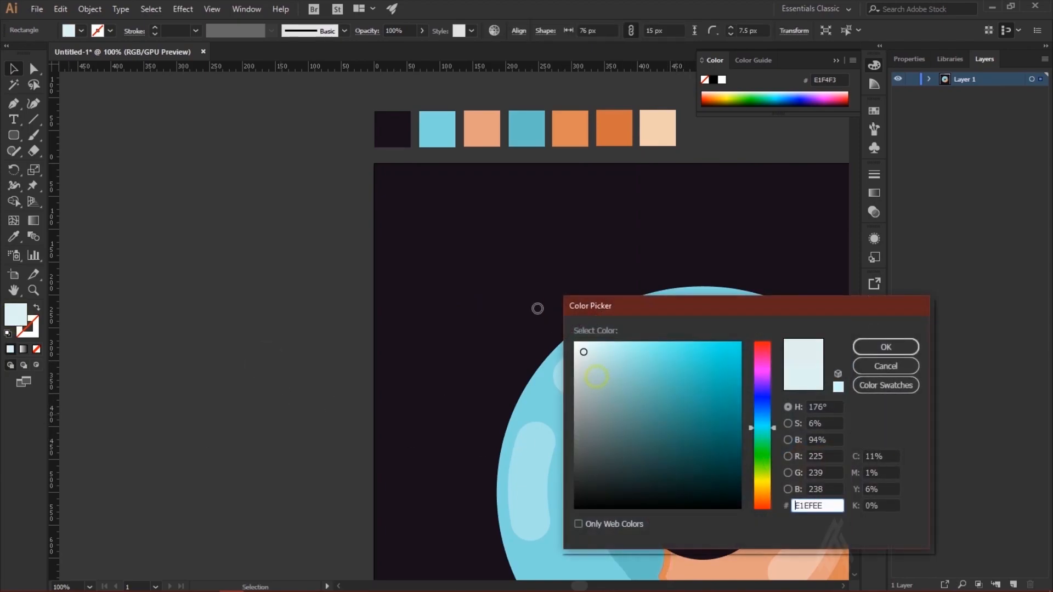
pyautogui.moveTo(577, 349); pyautogui.dragTo(571, 335)
pyautogui.click(886, 346)
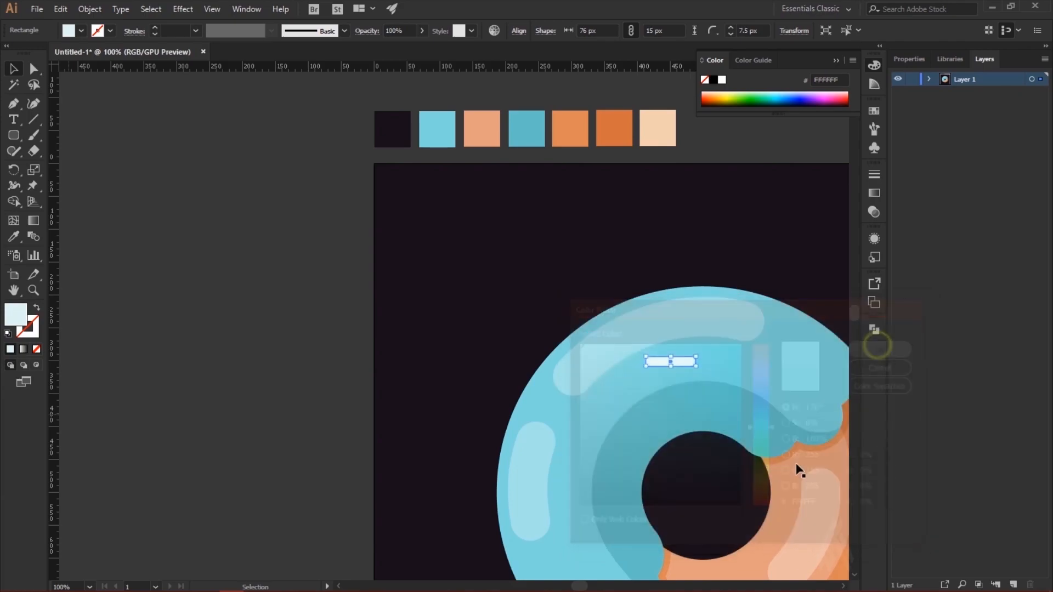
# Step: Set the sprinkle bar's fill to very pale blue DAF7F5
pyautogui.doubleClick(14, 318)
pyautogui.click(594, 346)
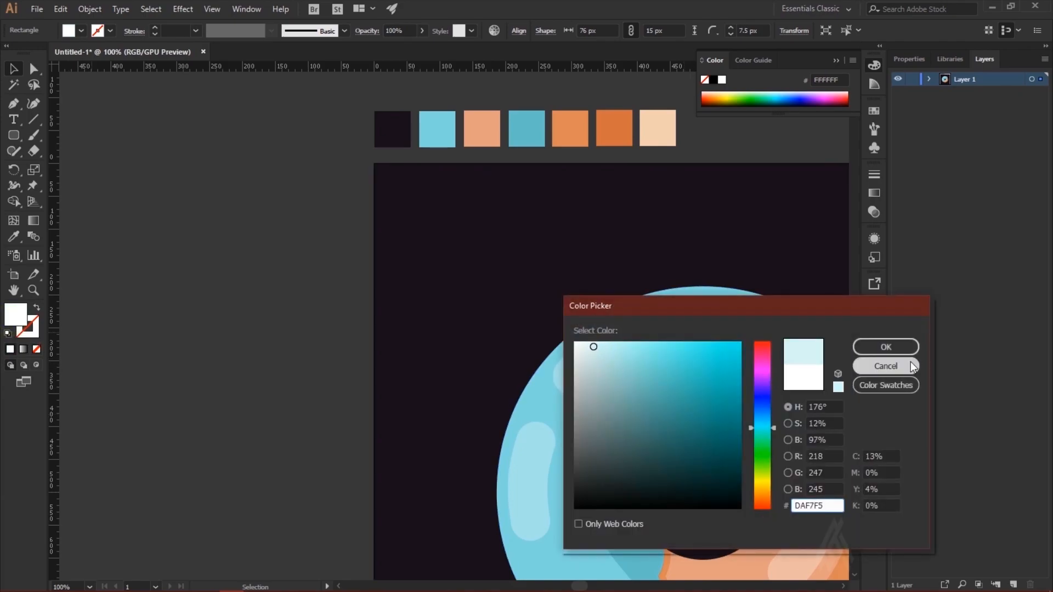
pyautogui.click(821, 346)
pyautogui.click(199, 376)
# Step: Duplicate the sprinkle bar slightly below itself and bring the upper bar to the front
pyautogui.click(684, 368)
pyautogui.moveTo(617, 418); pyautogui.dragTo(403, 353)
pyautogui.moveTo(475, 297); pyautogui.dragTo(475, 301)
pyautogui.click(472, 293)
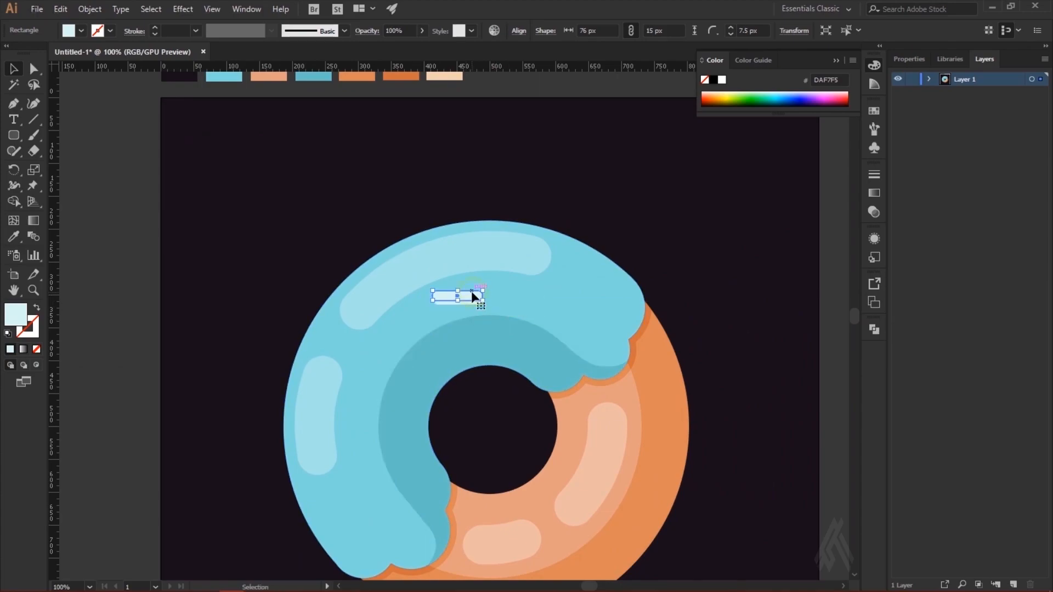
pyautogui.rightClick(472, 297)
pyautogui.moveTo(507, 498)
pyautogui.click(665, 498)
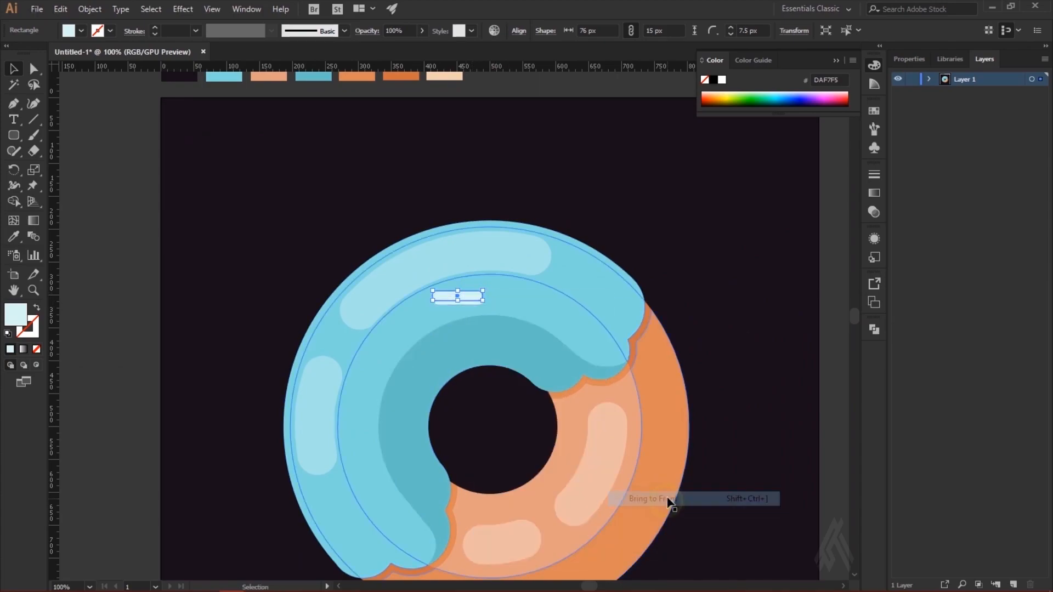
# Step: Fill the lower sprinkle bar with a darker teal to act as a shadow
pyautogui.click(469, 304)
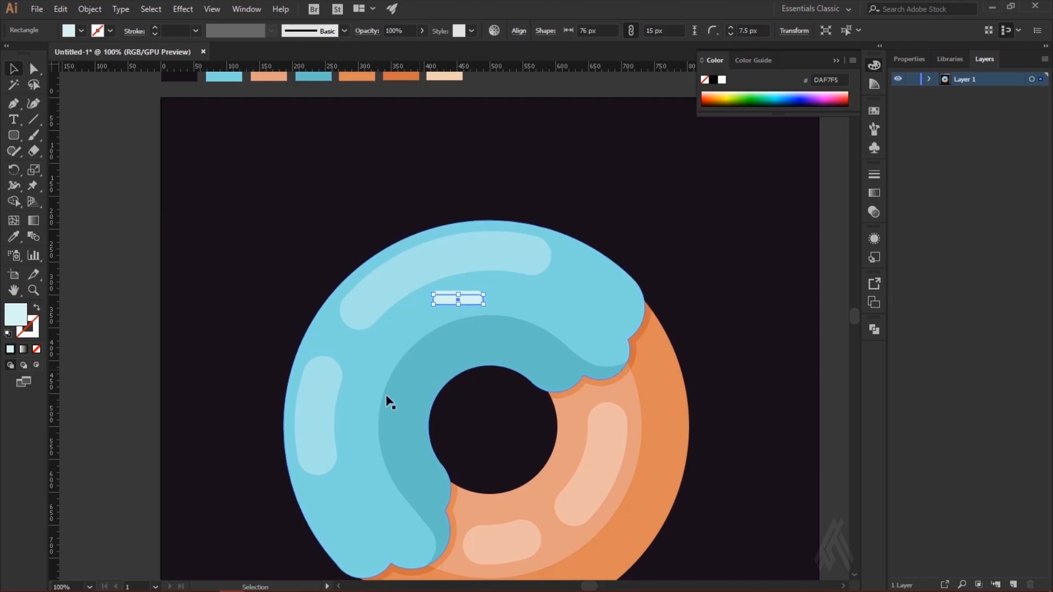
pyautogui.doubleClick(18, 314)
pyautogui.click(623, 374)
pyautogui.click(871, 352)
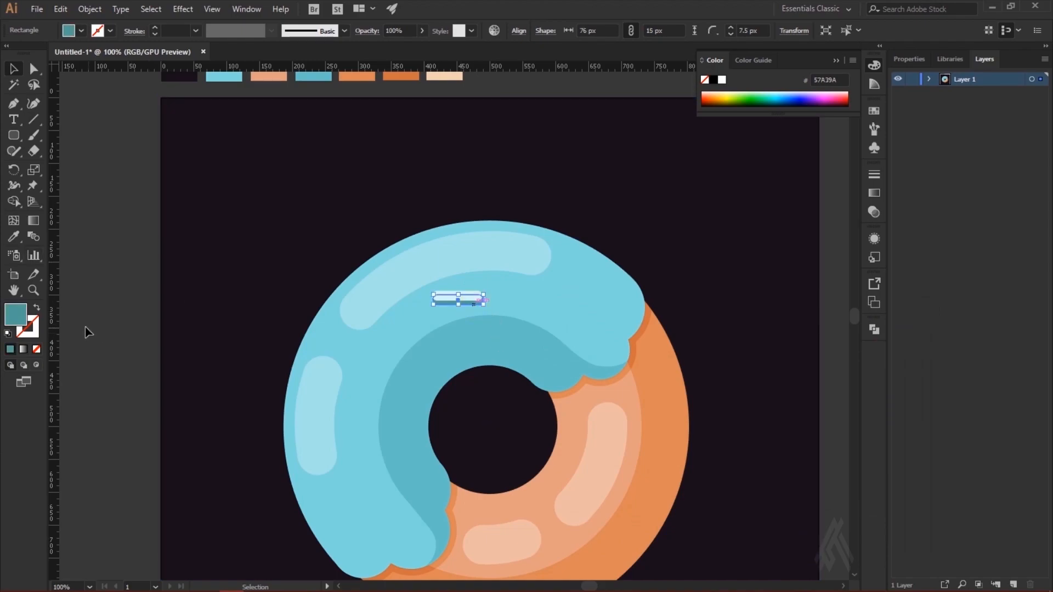
# Step: Set the fill of the sprinkle's shadow bar to muted teal 7CB5AC
pyautogui.doubleClick(16, 314)
pyautogui.click(631, 392)
pyautogui.click(883, 348)
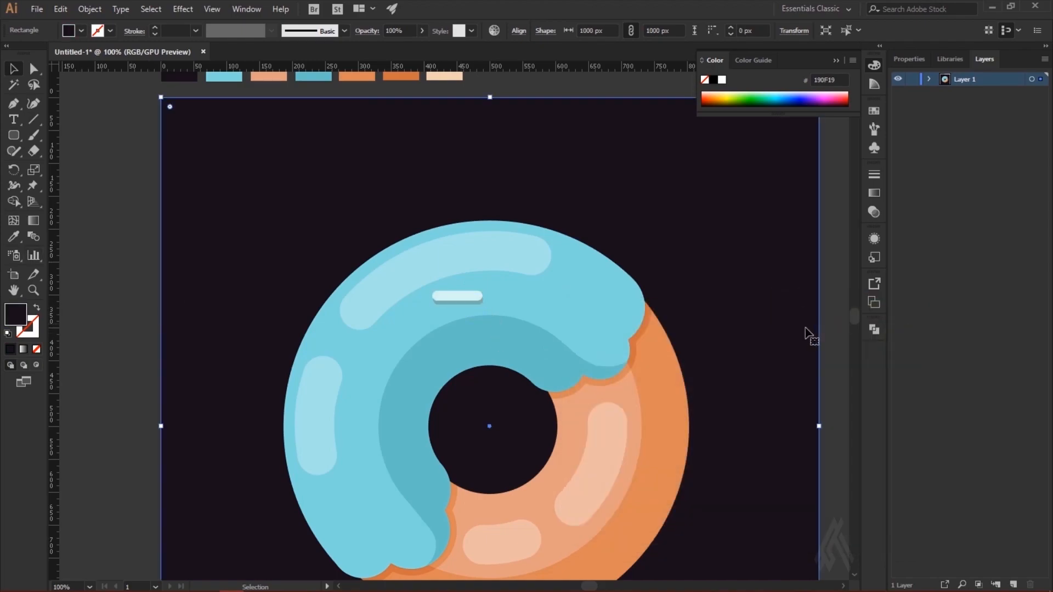
# Step: Offset the shadow bar slightly sideways from the pale sprinkle and nudge it up closer underneath
pyautogui.hotkey('ctrl', '=')
pyautogui.scroll(2, 716, 373)
pyautogui.moveTo(426, 204); pyautogui.dragTo(430, 207)
pyautogui.click(776, 247)
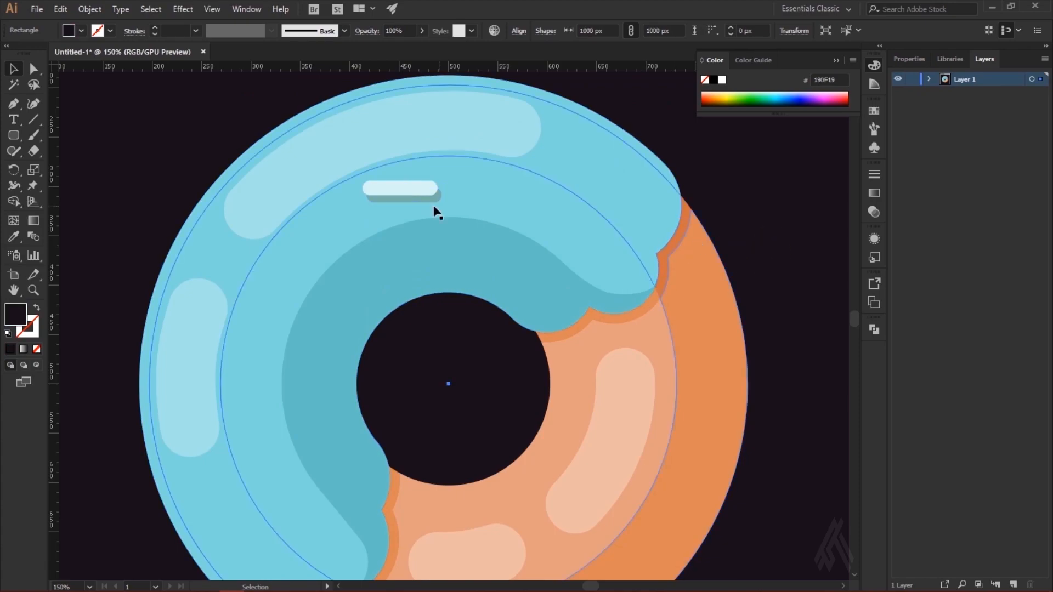
pyautogui.click(418, 199)
pyautogui.press('Up')
pyautogui.press('Up')
pyautogui.click(787, 247)
# Step: Shrink the sprinkle and its shadow to about 66 px long and tilt them diagonally, undoing the surplus changes
pyautogui.click(398, 192)
pyautogui.keyDown('shift'); pyautogui.click(391, 198); pyautogui.keyUp('shift')
pyautogui.rightClick(378, 192)
pyautogui.click(434, 273)
pyautogui.moveTo(441, 200); pyautogui.dragTo(511, 189)
pyautogui.click(509, 207)
pyautogui.click(420, 206)
pyautogui.click(480, 205)
pyautogui.moveTo(490, 198); pyautogui.dragTo(508, 221)
pyautogui.click(541, 218)
pyautogui.hotkey('ctrl', 'z')
pyautogui.hotkey('ctrl', 'z')
pyautogui.hotkey('ctrl', 'z')
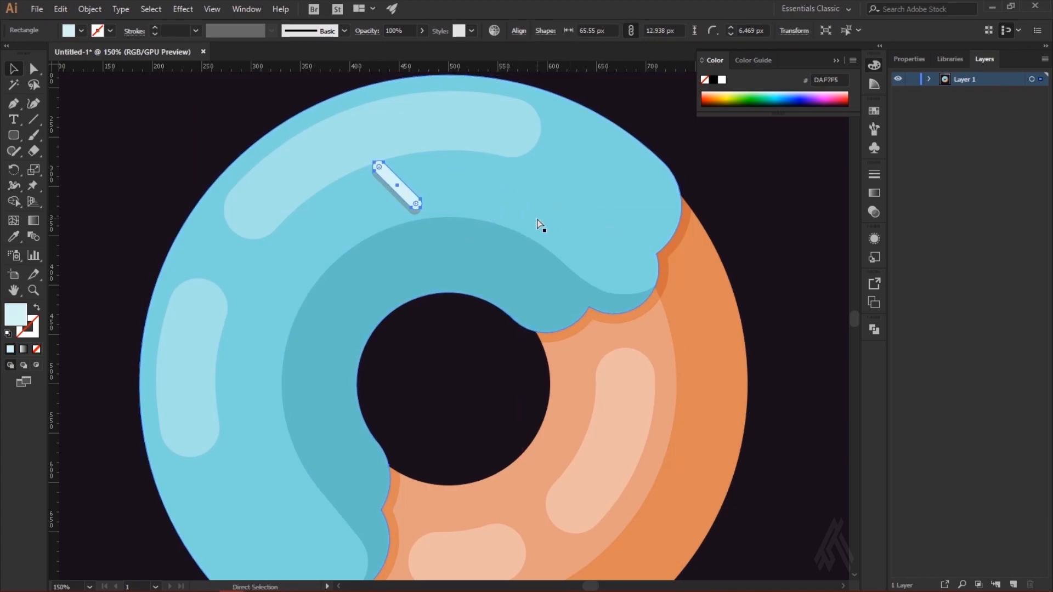
# Step: Duplicate the sprinkle with its shadow above the right part of the donut hole and rotate the copy to a shallow upward tilt
pyautogui.keyDown('shift'); pyautogui.click(402, 203); pyautogui.keyUp('shift')
pyautogui.rightClick(410, 199)
pyautogui.click(476, 187)
pyautogui.moveTo(403, 195); pyautogui.dragTo(509, 185)
pyautogui.click(520, 223)
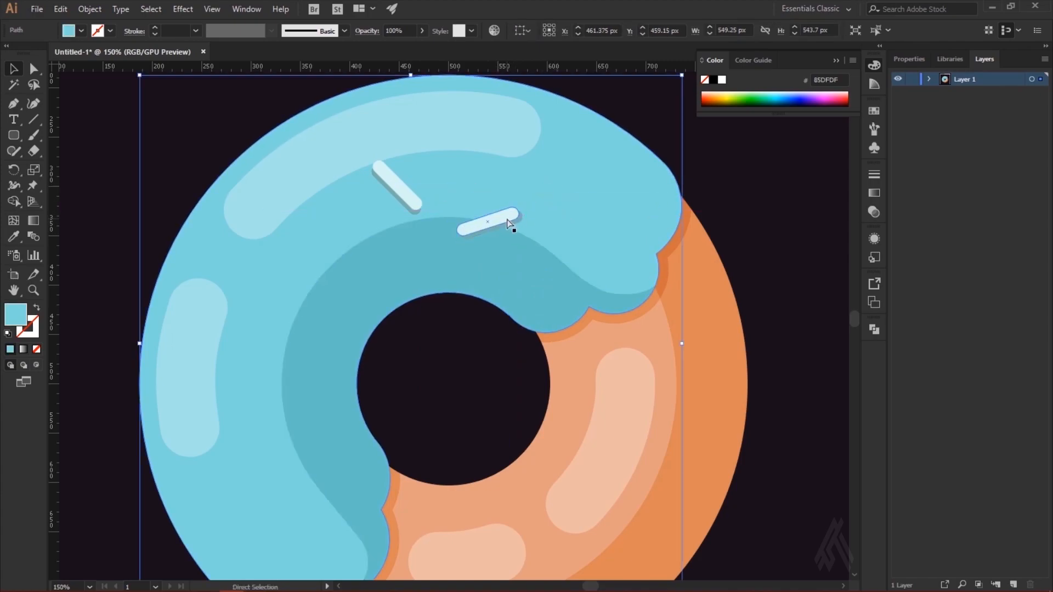
# Step: Scatter copies of the sprinkle with its shadow over the upper, right and left parts of the icing, rotating each differently
pyautogui.click(419, 201)
pyautogui.keyDown('shift'); pyautogui.click(413, 211); pyautogui.keyUp('shift')
pyautogui.moveTo(413, 199); pyautogui.dragTo(640, 226)
pyautogui.moveTo(656, 244); pyautogui.dragTo(261, 359)
pyautogui.moveTo(265, 318); pyautogui.dragTo(284, 178)
pyautogui.moveTo(300, 214); pyautogui.dragTo(275, 231)
pyautogui.moveTo(279, 174); pyautogui.dragTo(164, 287)
pyautogui.moveTo(200, 363); pyautogui.dragTo(304, 387)
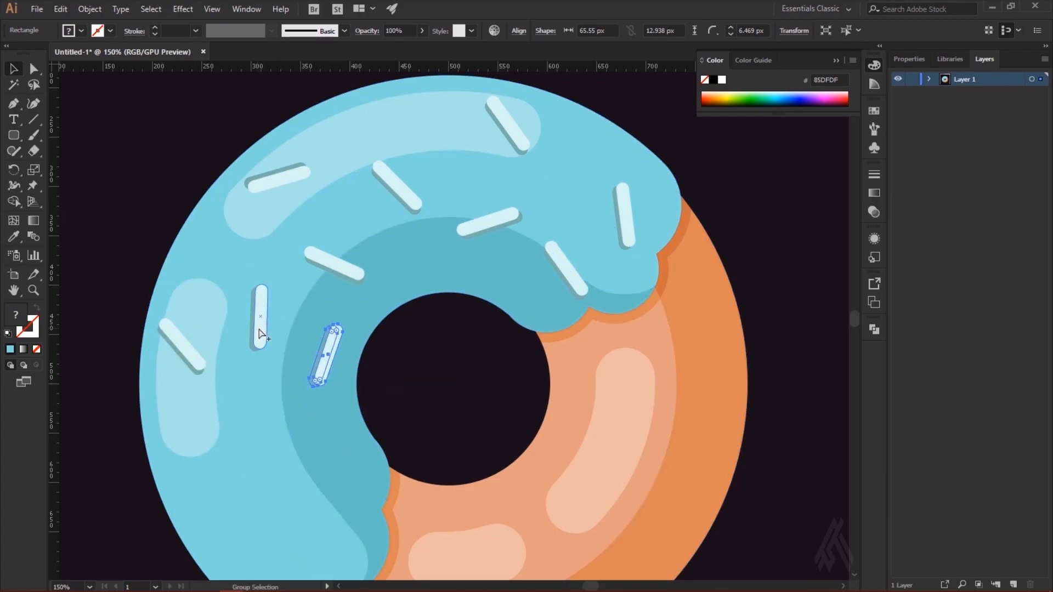
# Step: Place differently rotated copies of the sprinkle with its shadow across the lower-left part of the icing
pyautogui.moveTo(252, 470); pyautogui.dragTo(215, 473)
pyautogui.moveTo(265, 443); pyautogui.dragTo(335, 475)
pyautogui.moveTo(294, 507); pyautogui.dragTo(258, 574)
pyautogui.scroll(-4, 267, 439)
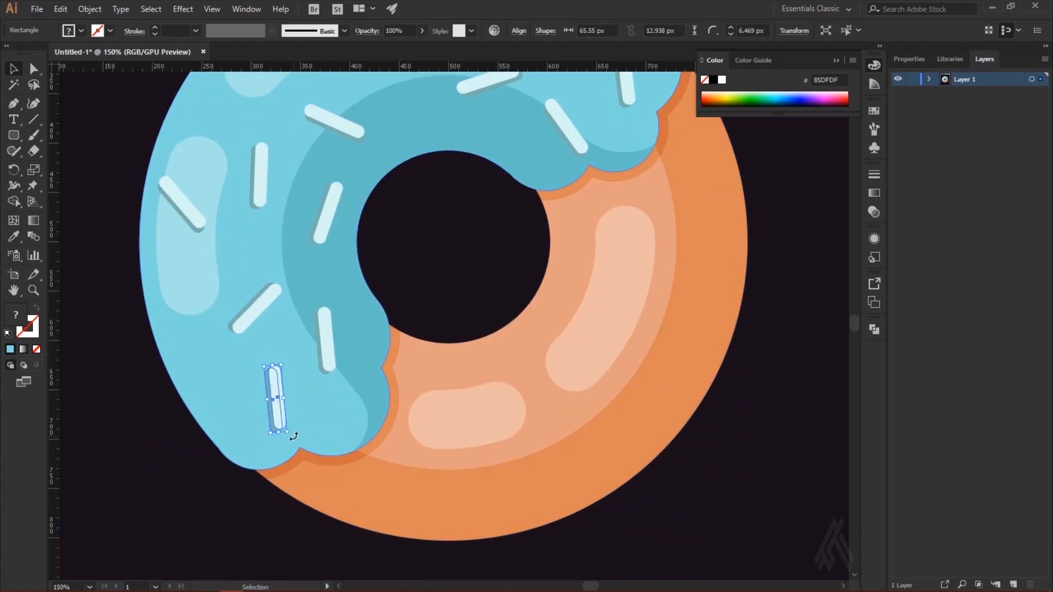
pyautogui.moveTo(271, 410); pyautogui.dragTo(211, 378)
# Step: Add rotated sprinkle copies near the top, the upper right and the upper-left edge of the icing
pyautogui.scroll(5, 370, 453)
pyautogui.moveTo(190, 486); pyautogui.dragTo(395, 118)
pyautogui.moveTo(418, 177); pyautogui.dragTo(598, 159)
pyautogui.hotkey('ctrl', '-')
pyautogui.hotkey('ctrl', '-')
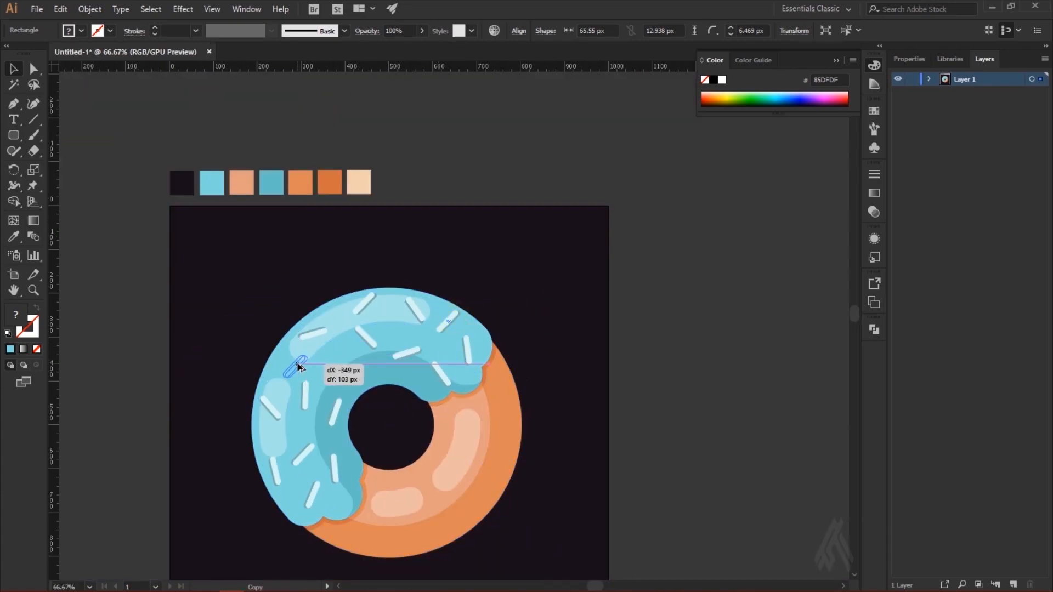
pyautogui.moveTo(299, 366); pyautogui.dragTo(299, 366)
pyautogui.click(607, 369)
# Step: Place a nearly horizontal sprinkle copy on the dark teal band directly above the donut hole
pyautogui.scroll(-2, 586, 407)
pyautogui.moveTo(290, 301); pyautogui.dragTo(413, 325)
pyautogui.click(695, 294)
pyautogui.click(416, 310)
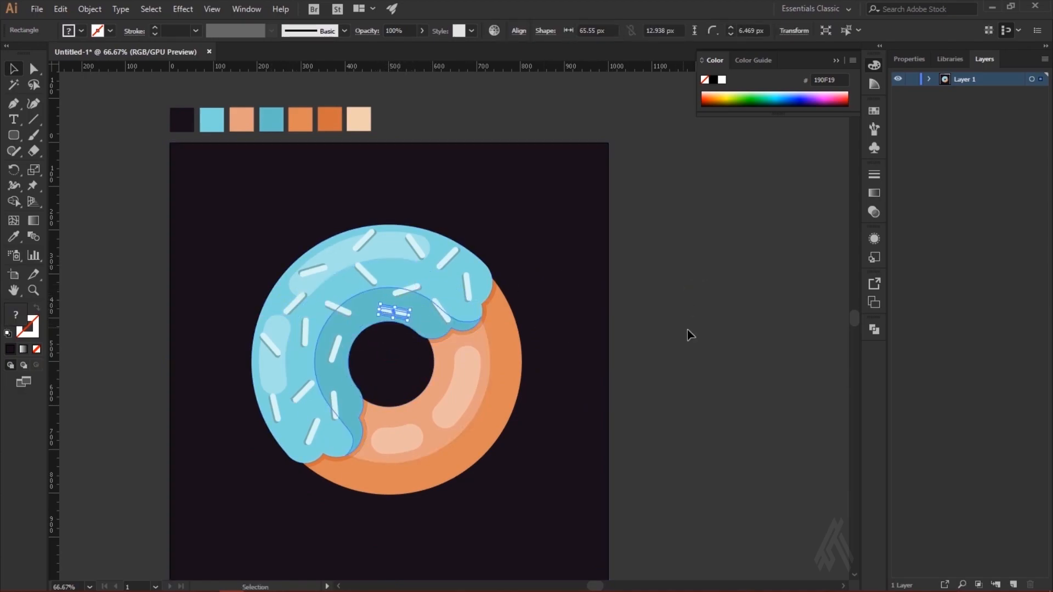
pyautogui.click(697, 345)
# Step: Draw a circle 24 px wide between the upper-left sprinkles and match its fill to the darker icing teal
pyautogui.hotkey('ctrl', '-')
pyautogui.hotkey('ctrl', '-')
pyautogui.hotkey('ctrl', '+')
pyautogui.hotkey('ctrl', '+')
pyautogui.hotkey('ctrl', '+')
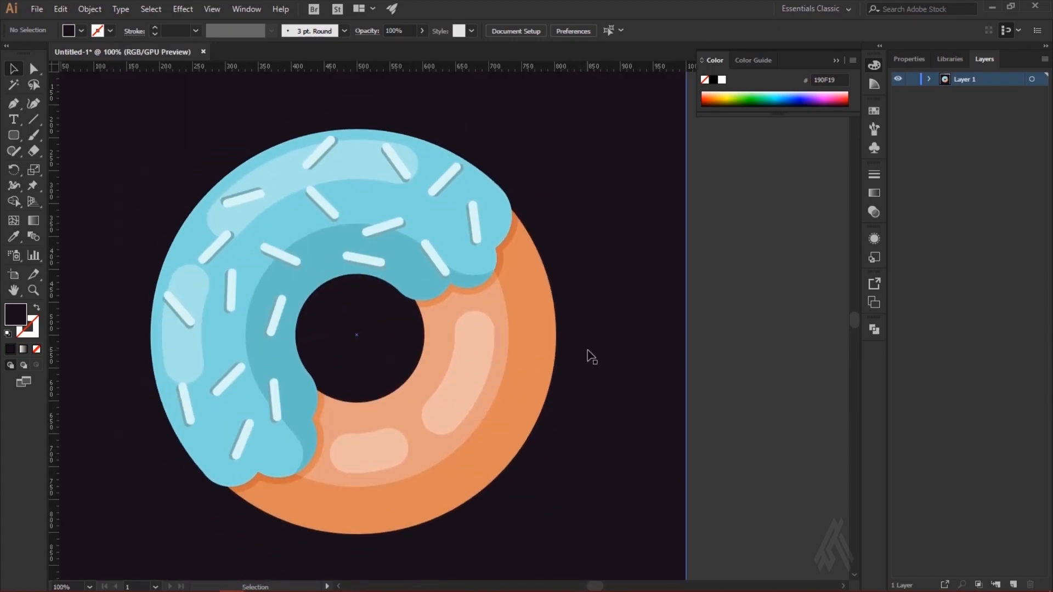
pyautogui.scroll(1, 439, 452)
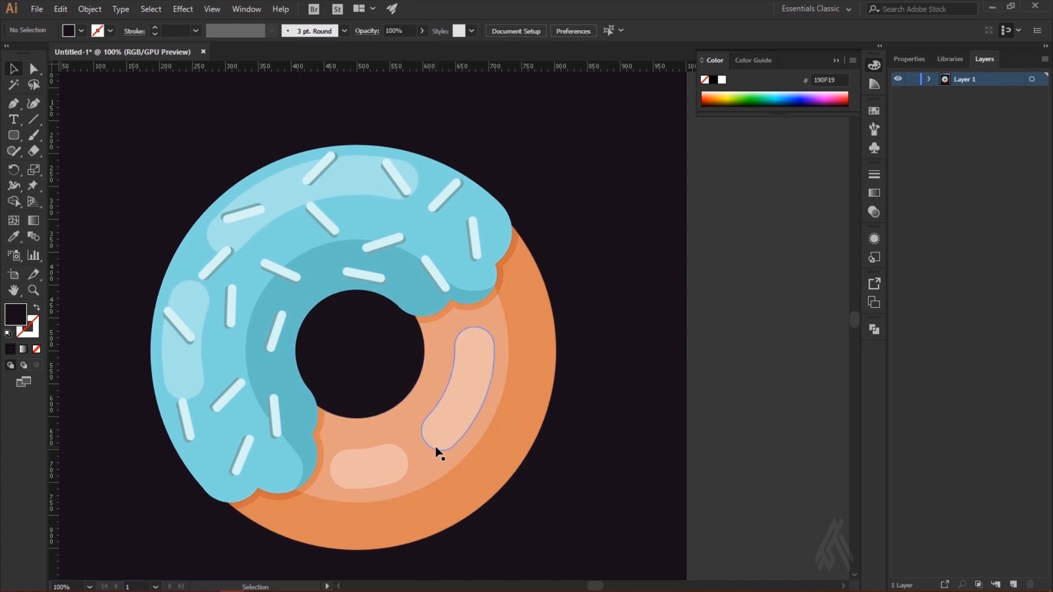
pyautogui.scroll(1, 290, 404)
pyautogui.moveTo(13, 135); pyautogui.dragTo(82, 166)
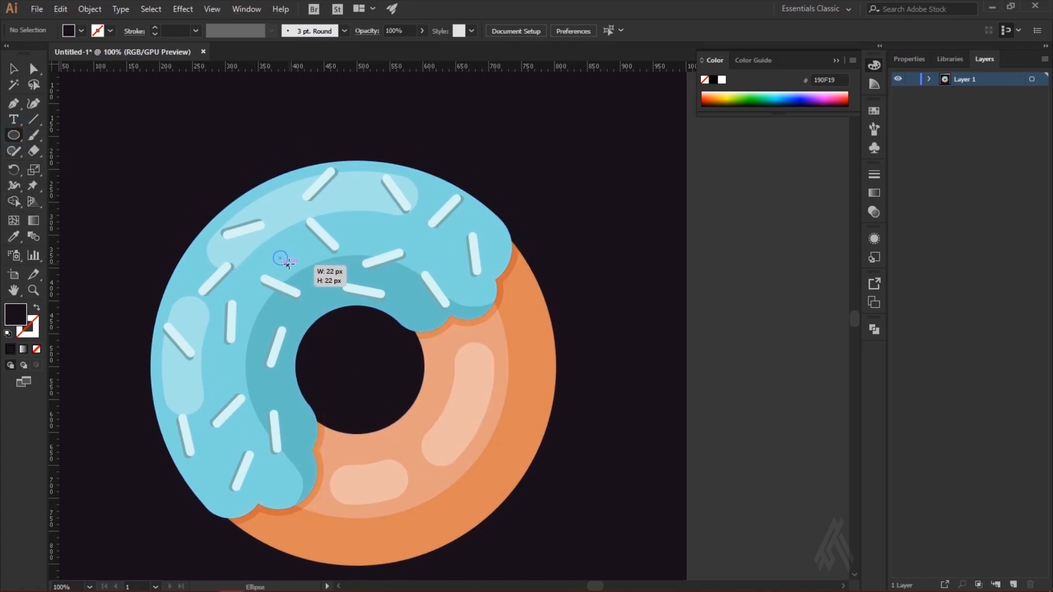
pyautogui.moveTo(289, 264); pyautogui.dragTo(289, 265)
pyautogui.scroll(5, 141, 341)
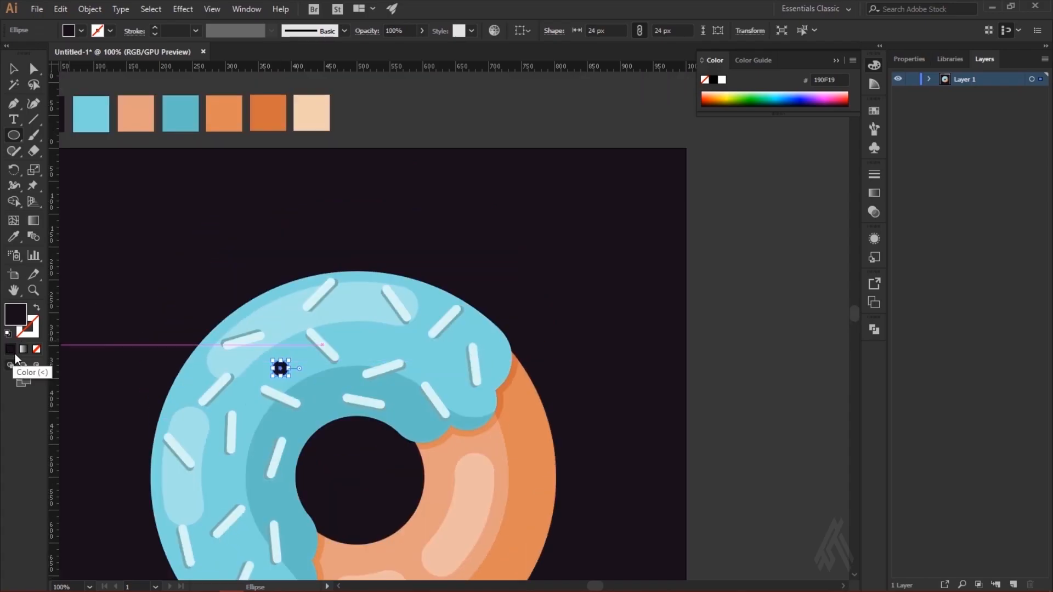
pyautogui.click(13, 236)
pyautogui.press('v')
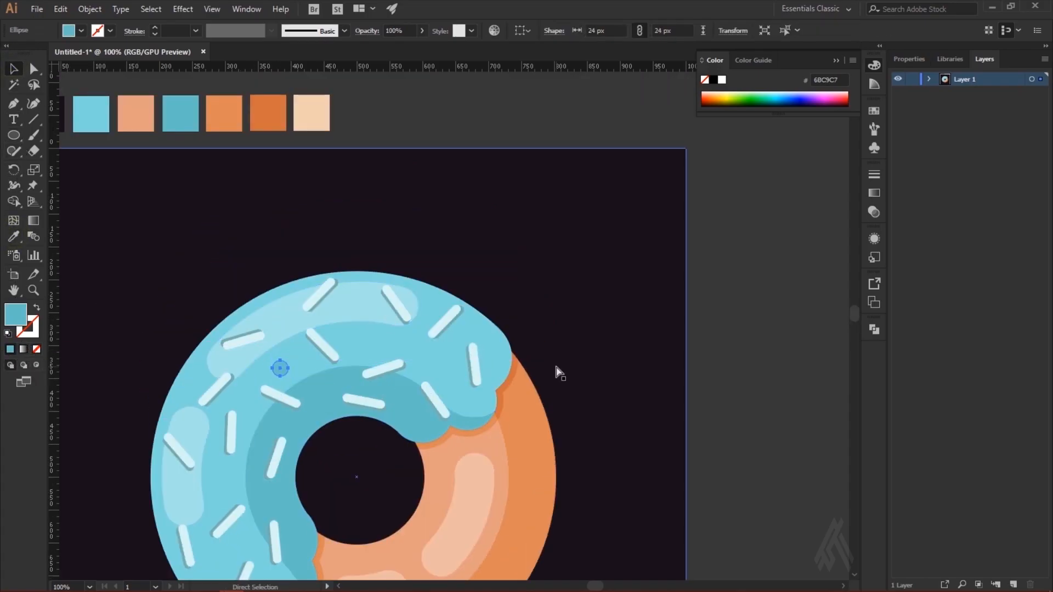
# Step: Duplicate the teal circle, shrink the copy to 12 px and place it just beside the original
pyautogui.hotkey('ctrl', '+')
pyautogui.moveTo(477, 327); pyautogui.dragTo(471, 324)
pyautogui.click(110, 136)
pyautogui.scroll(-3, 571, 305)
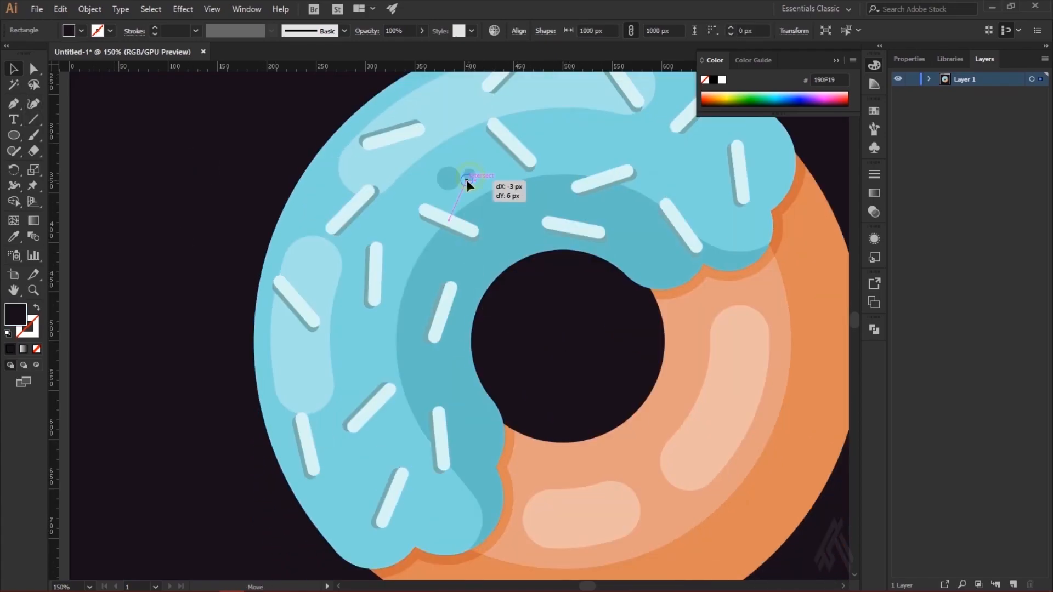
pyautogui.click(470, 181)
# Step: Copy the 12 px spot to the icing's left side and add a large and small spot pair near the right-hand sprinkles
pyautogui.moveTo(473, 186); pyautogui.dragTo(359, 355)
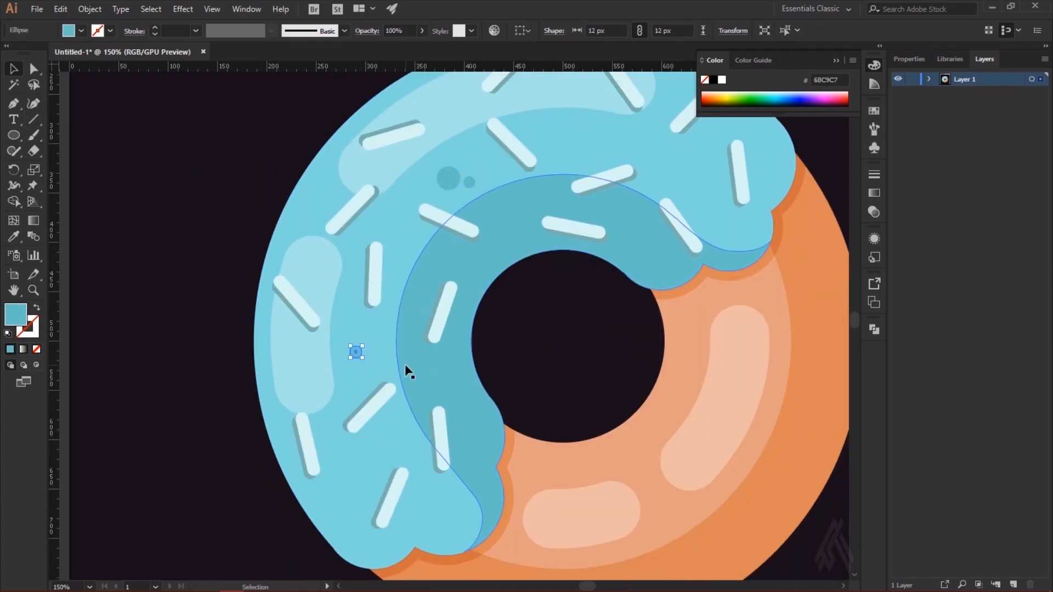
pyautogui.moveTo(448, 178); pyautogui.dragTo(696, 201)
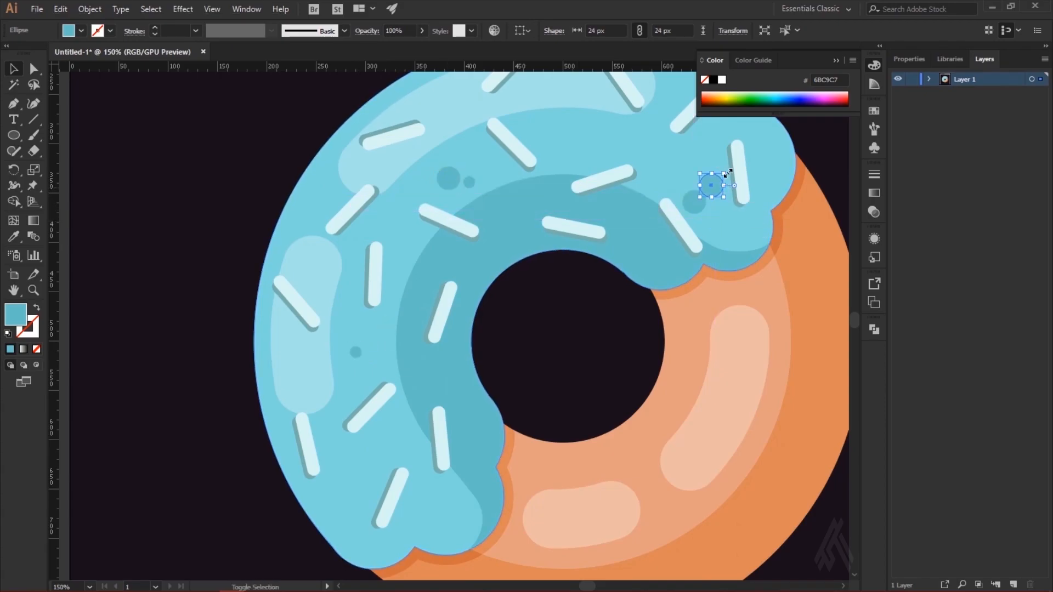
pyautogui.click(752, 236)
pyautogui.scroll(1, 518, 370)
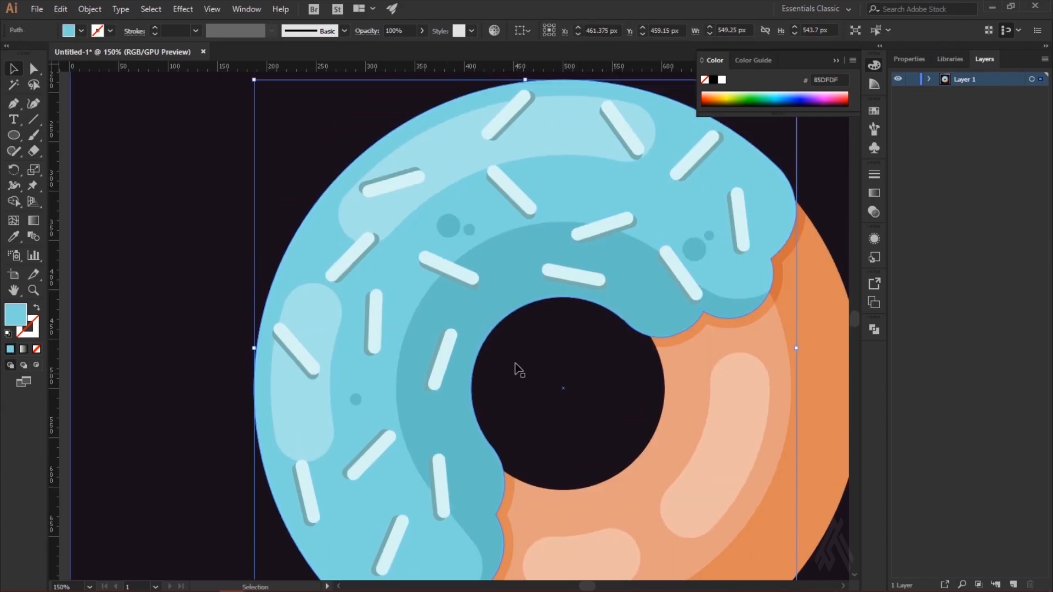
# Step: Add a tiny teal spot and a reduced copy of the large spot between the lower-left sprinkles
pyautogui.moveTo(356, 401); pyautogui.dragTo(405, 480)
pyautogui.click(415, 473)
pyautogui.scroll(-2, 439, 263)
pyautogui.moveTo(448, 148); pyautogui.dragTo(329, 413)
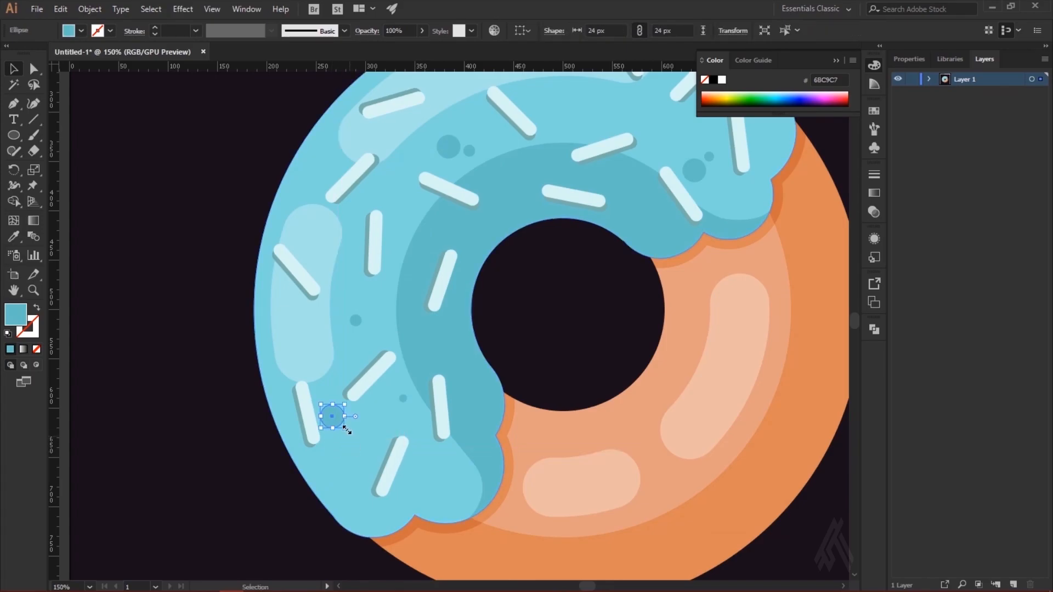
pyautogui.click(394, 457)
# Step: Add a teal spot about 14 px wide near the icing's upper-left edge with an 8 px spot beside it
pyautogui.moveTo(403, 399); pyautogui.dragTo(315, 296)
pyautogui.click(367, 426)
pyautogui.scroll(3, 423, 449)
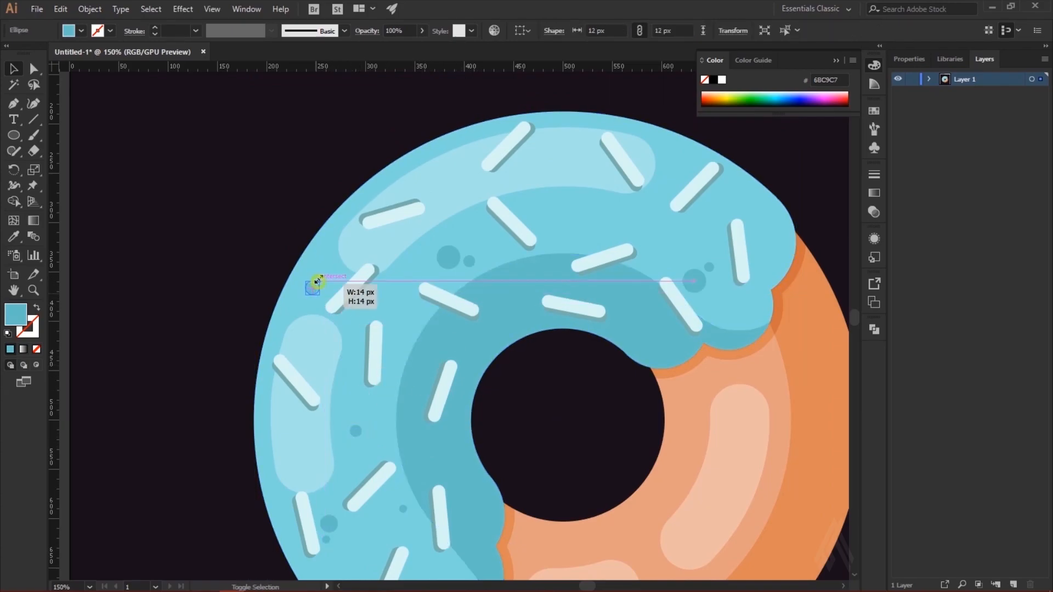
pyautogui.moveTo(427, 518); pyautogui.dragTo(302, 294)
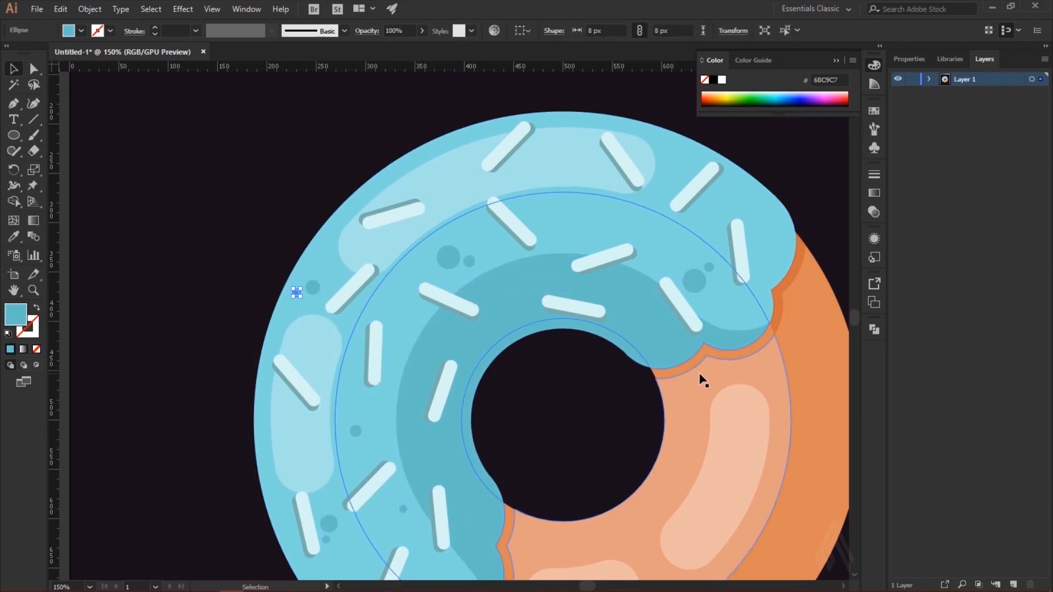
# Step: Copy a small teal spot to the upper middle of the icing, just below the long highlight
pyautogui.hotkey('ctrl', '=')
pyautogui.moveTo(449, 322); pyautogui.dragTo(469, 320)
pyautogui.click(541, 350)
pyautogui.scroll(3, 542, 349)
pyautogui.moveTo(639, 329); pyautogui.dragTo(305, 385)
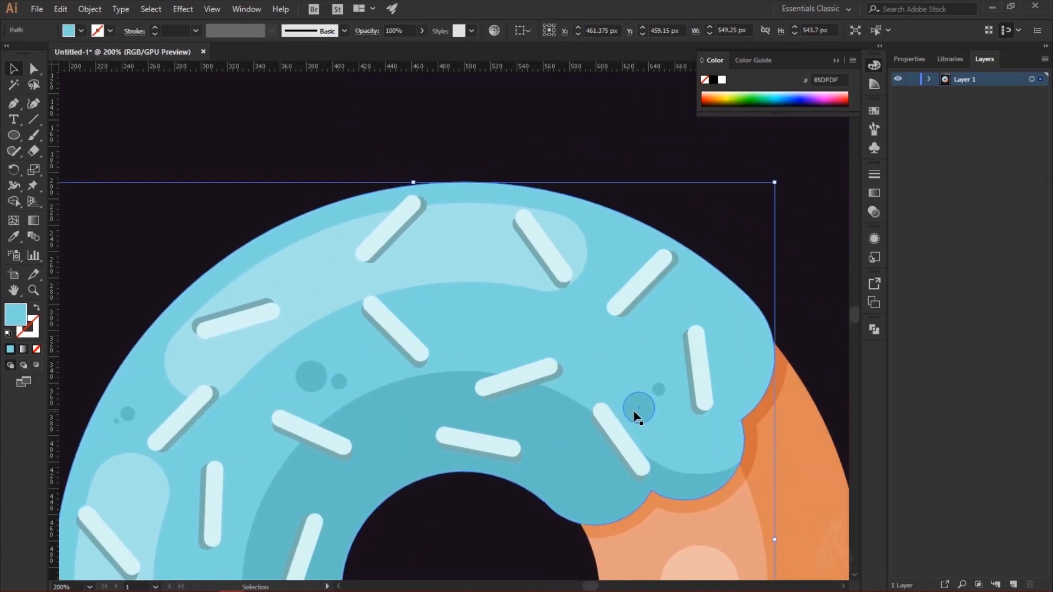
pyautogui.moveTo(634, 413); pyautogui.dragTo(473, 300)
pyautogui.hotkey('ctrl', '-')
pyautogui.hotkey('ctrl', '-')
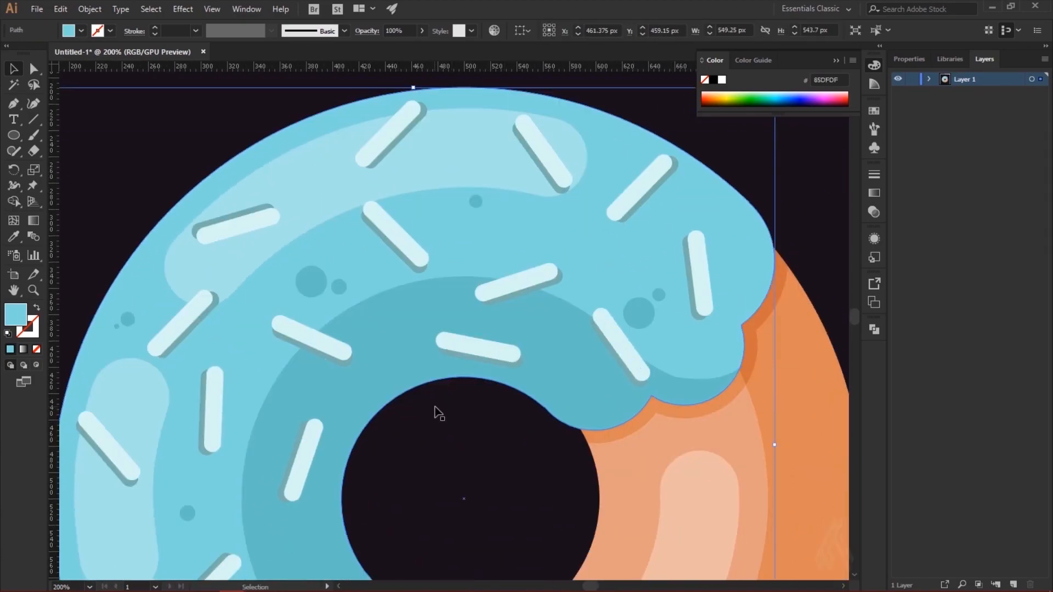
# Step: Add a teal spot near the icing's upper-right edge and a tinier one between the upper-right sprinkles
pyautogui.hotkey('ctrl', '=')
pyautogui.scroll(3, 407, 322)
pyautogui.press('l')
pyautogui.moveTo(644, 252)
pyautogui.mouseDown()
pyautogui.moveTo(670, 274)
pyautogui.moveTo(656, 266)
pyautogui.mouseUp()
pyautogui.click(722, 226)
pyautogui.scroll(-3, 737, 232)
pyautogui.moveTo(649, 177); pyautogui.dragTo(573, 211)
pyautogui.click(604, 226)
# Step: Add a 9 px teal spot at the icing's top edge beside the uppermost sprinkle
pyautogui.scroll(-5, 417, 351)
pyautogui.scroll(7, 285, 502)
pyautogui.moveTo(495, 220); pyautogui.dragTo(422, 145)
pyautogui.click(504, 115)
pyautogui.scroll(-3, 417, 374)
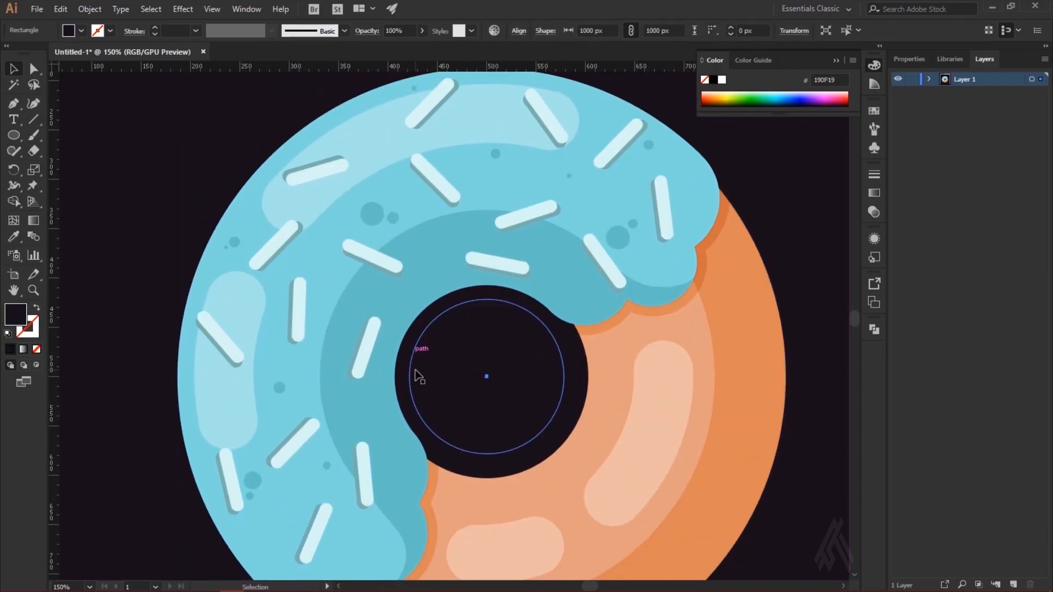
pyautogui.scroll(3, 417, 379)
pyautogui.hotkey('ctrl', '=')
pyautogui.scroll(10, 418, 383)
pyautogui.click(351, 252)
pyautogui.moveTo(356, 247); pyautogui.dragTo(357, 248)
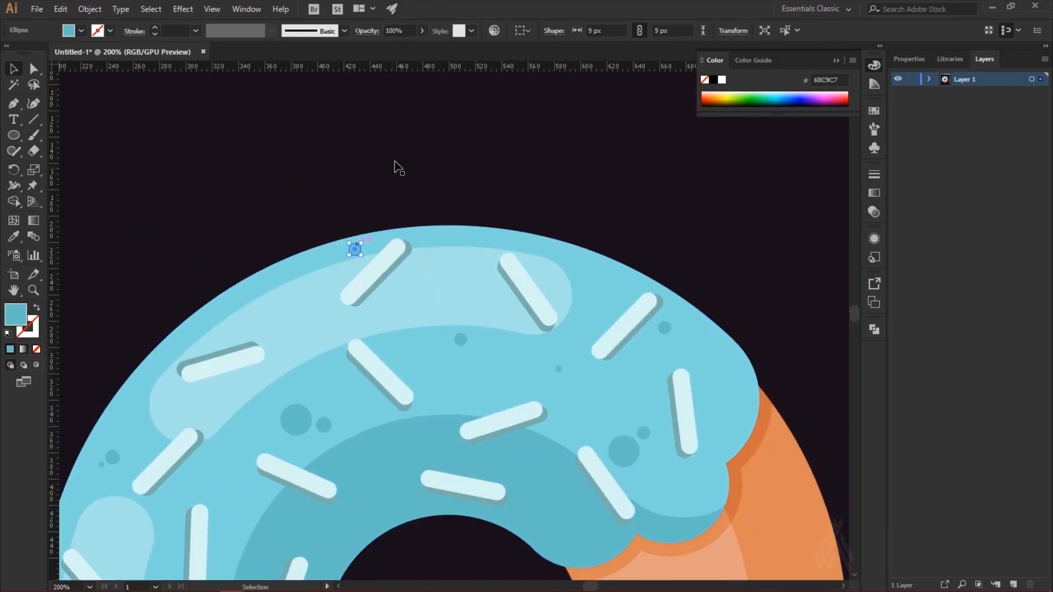
# Step: Copy the 12 px teal spot from the icing's left side onto its lower lobe
pyautogui.hotkey('ctrl', '-')
pyautogui.click(757, 427)
pyautogui.scroll(-2, 710, 541)
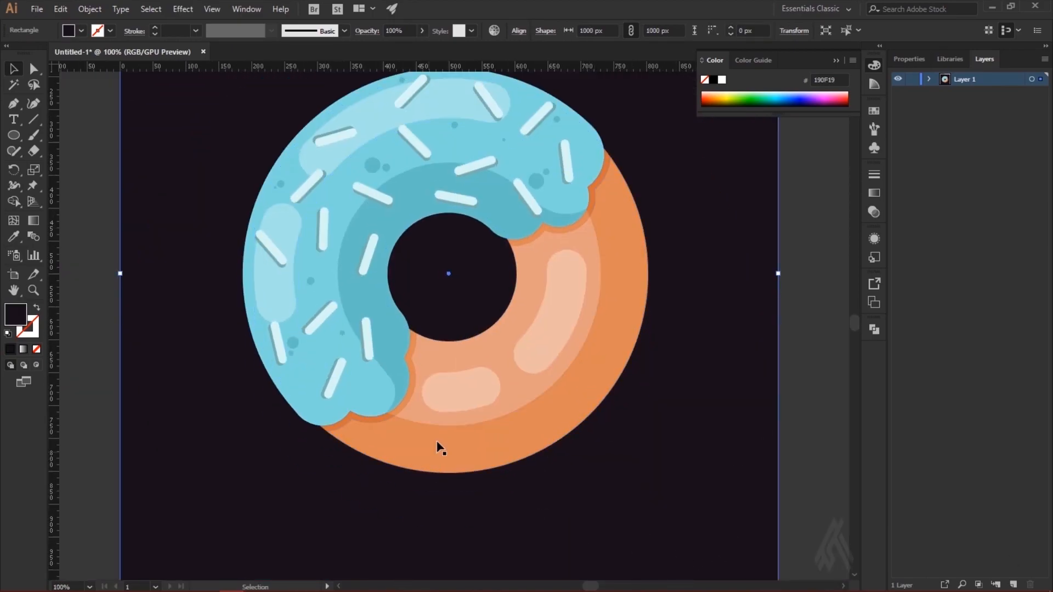
pyautogui.moveTo(311, 281); pyautogui.dragTo(349, 394)
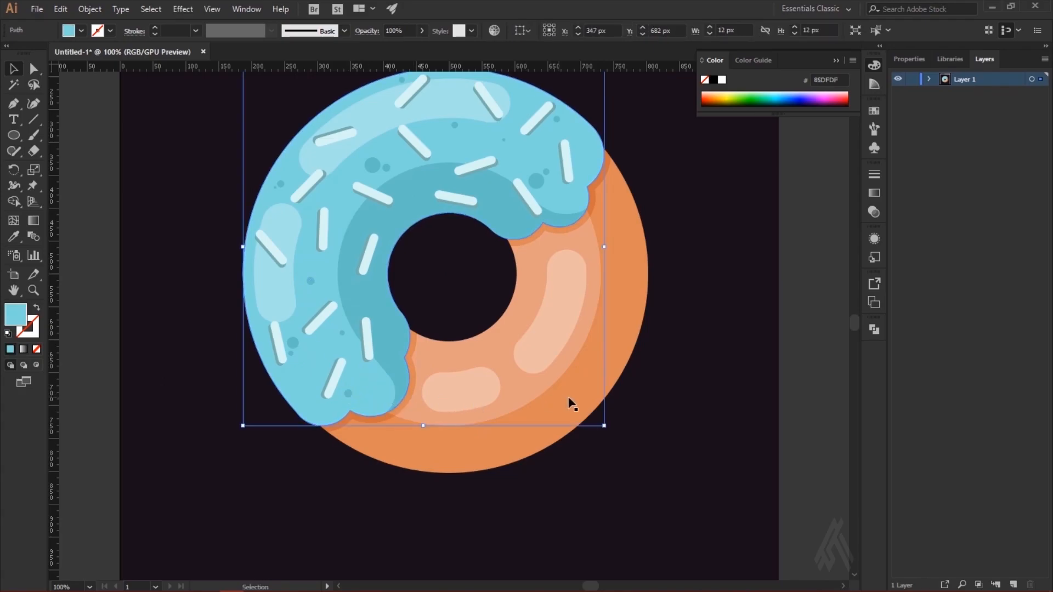
# Step: Copy the 24 px spot onto the lower-right orange dough and fill it with darker orange CA6A42
pyautogui.scroll(-2, 684, 400)
pyautogui.keyDown('ctrl'); pyautogui.click(541, 155); pyautogui.keyUp('ctrl')
pyautogui.moveTo(541, 151); pyautogui.dragTo(599, 339)
pyautogui.press('i')
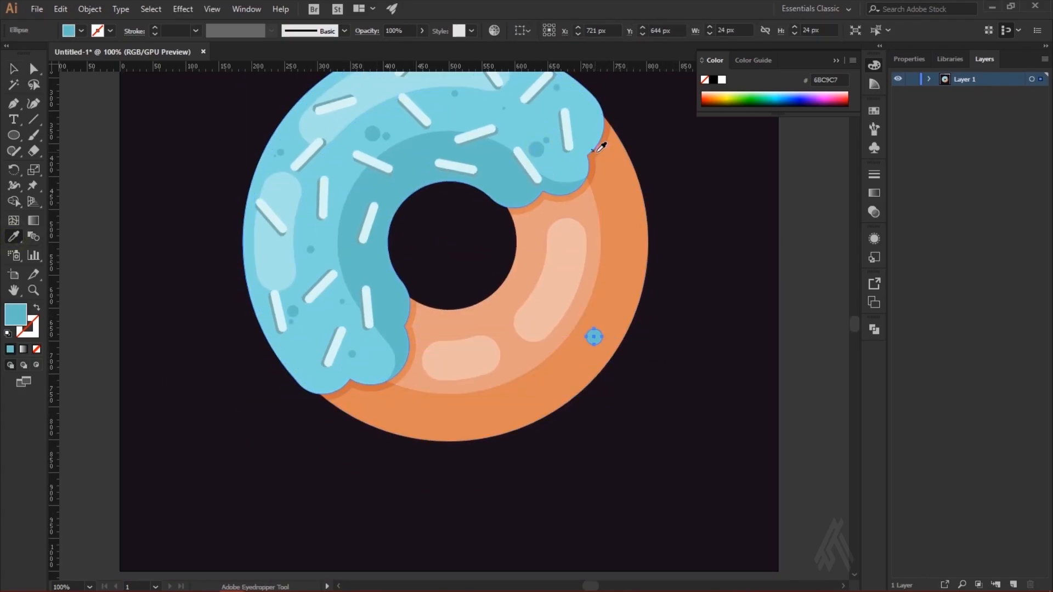
pyautogui.press('v')
# Step: Duplicate the dark orange spot, reduce the copy to 11 px and place it just below the larger one
pyautogui.moveTo(611, 328); pyautogui.dragTo(607, 324)
pyautogui.hotkey('ctrl', '=')
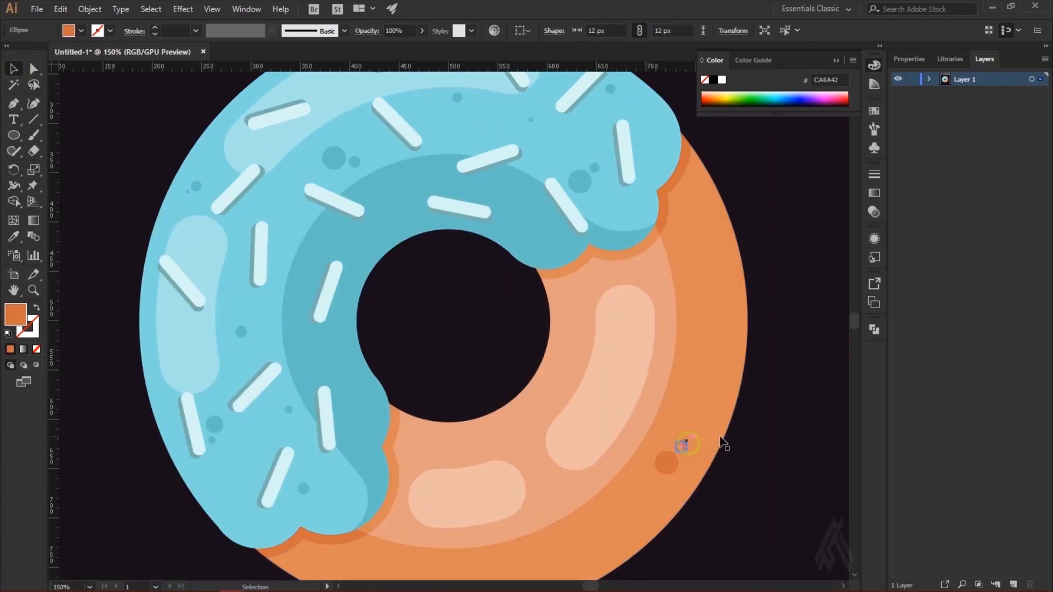
pyautogui.scroll(-3, 720, 437)
pyautogui.click(585, 443)
pyautogui.moveTo(684, 371); pyautogui.dragTo(664, 408)
pyautogui.click(711, 352)
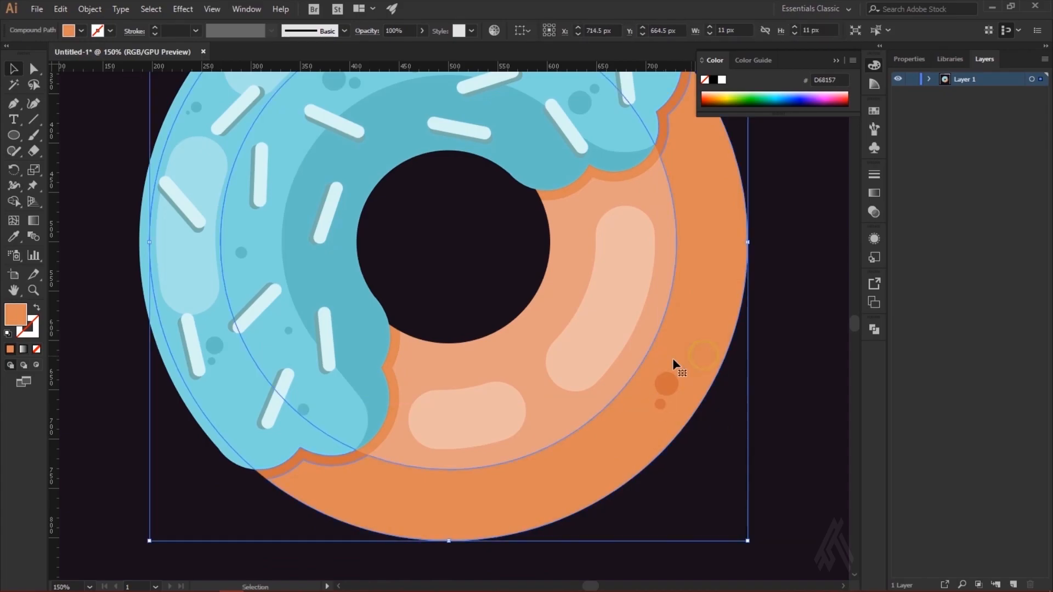
# Step: Place a dark orange spot over the dough's right outer edge and remove its overhanging part with the Shape Builder
pyautogui.scroll(2, 686, 362)
pyautogui.moveTo(687, 352); pyautogui.dragTo(654, 237)
pyautogui.moveTo(640, 321); pyautogui.dragTo(711, 237)
pyautogui.keyDown('shift'); pyautogui.click(583, 320); pyautogui.keyUp('shift')
pyautogui.hotkey('shift', 'm')
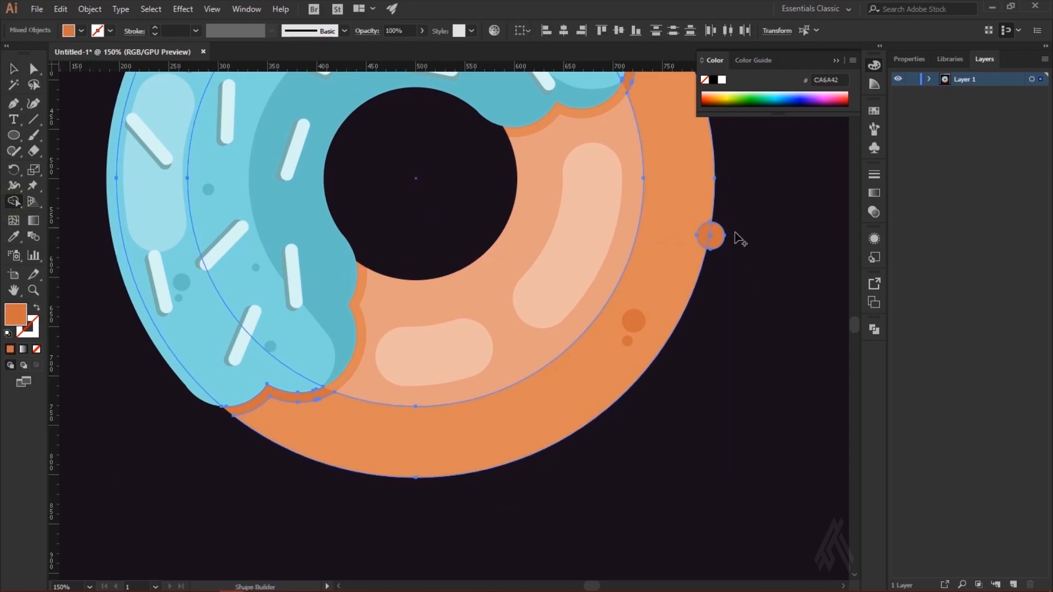
pyautogui.keyDown('alt'); pyautogui.click(719, 237); pyautogui.keyUp('alt')
pyautogui.press('v')
pyautogui.click(804, 332)
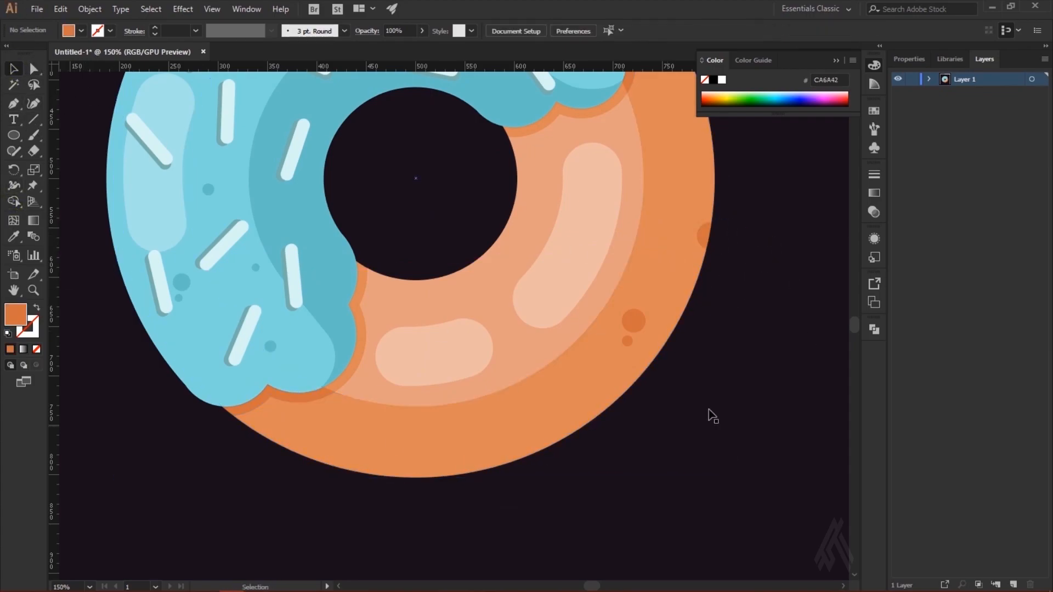
# Step: Add a 19 px spot with a 9 px companion on the light dough ring below the hole, filled with the dough's orange D68157
pyautogui.click(641, 325)
pyautogui.moveTo(504, 304); pyautogui.dragTo(499, 303)
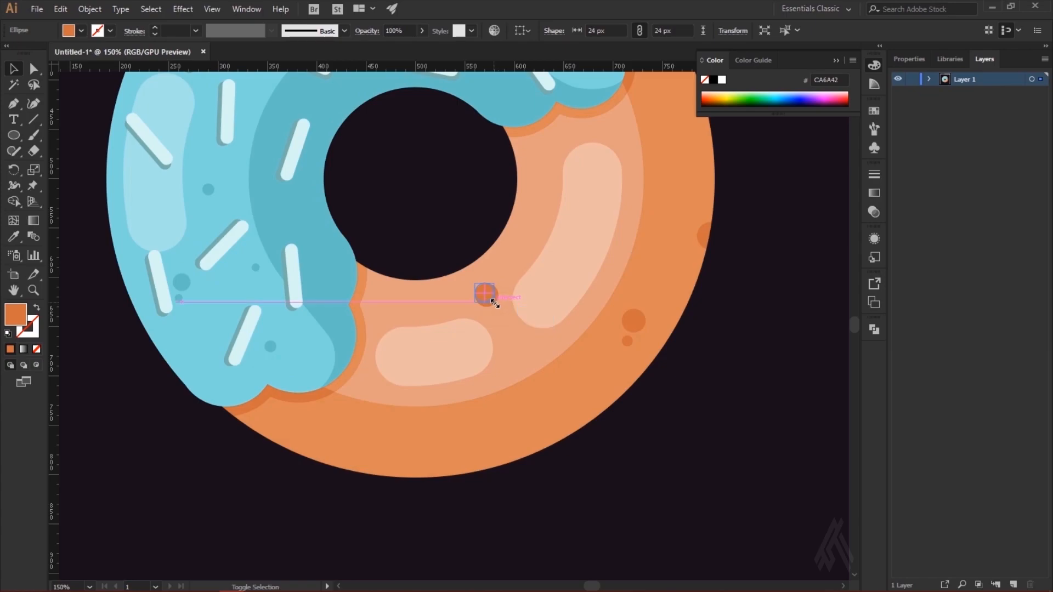
pyautogui.click(15, 238)
pyautogui.click(454, 424)
pyautogui.click(12, 70)
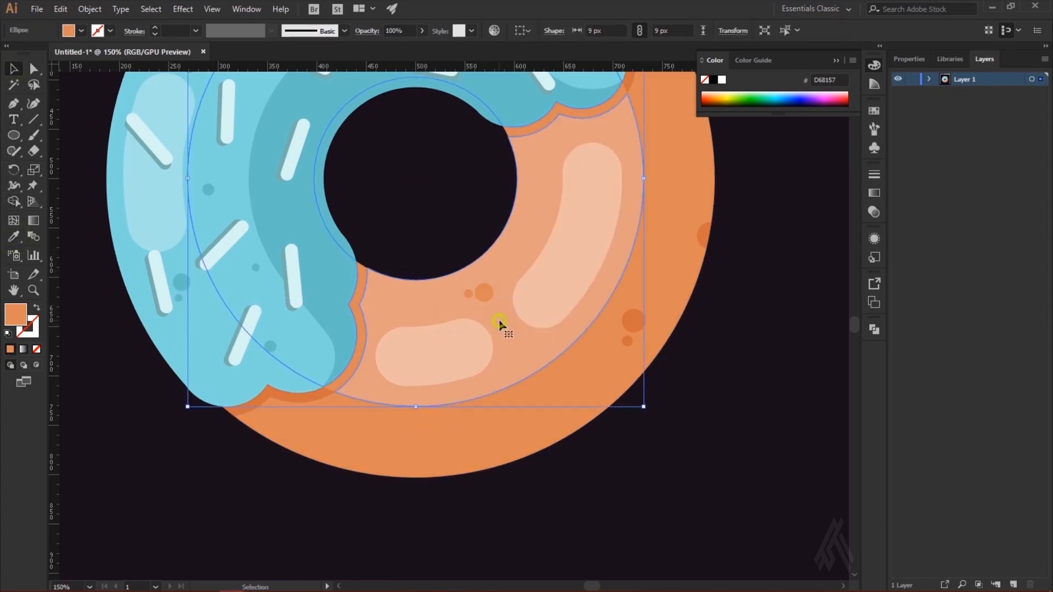
pyautogui.click(470, 294)
# Step: Copy small spots to the dough's lower part and match the fill to the dark orange spots
pyautogui.scroll(-2, 471, 252)
pyautogui.moveTo(471, 251); pyautogui.dragTo(317, 371)
pyautogui.moveTo(391, 351); pyautogui.dragTo(390, 348)
pyautogui.moveTo(472, 244); pyautogui.dragTo(381, 401)
pyautogui.click(14, 237)
pyautogui.click(633, 272)
pyautogui.click(14, 69)
# Step: Distribute more dark orange spots along the bottom of the dough and one near its upper-right edge
pyautogui.click(436, 387)
pyautogui.click(420, 395)
pyautogui.scroll(1, 639, 481)
pyautogui.moveTo(376, 440); pyautogui.dragTo(474, 417)
pyautogui.click(552, 409)
pyautogui.scroll(1, 673, 396)
pyautogui.moveTo(630, 392); pyautogui.dragTo(657, 175)
# Step: Copy the 9 px orange spot onto the light dough ring between the hole and the long highlight
pyautogui.click(484, 342)
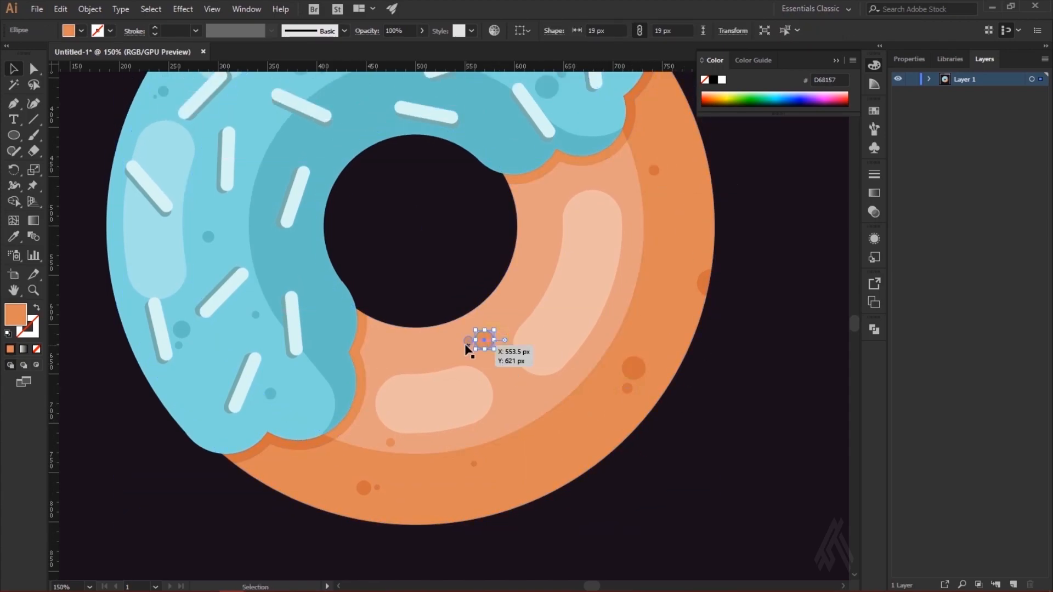
pyautogui.moveTo(544, 244); pyautogui.dragTo(551, 245)
pyautogui.click(526, 274)
pyautogui.click(549, 245)
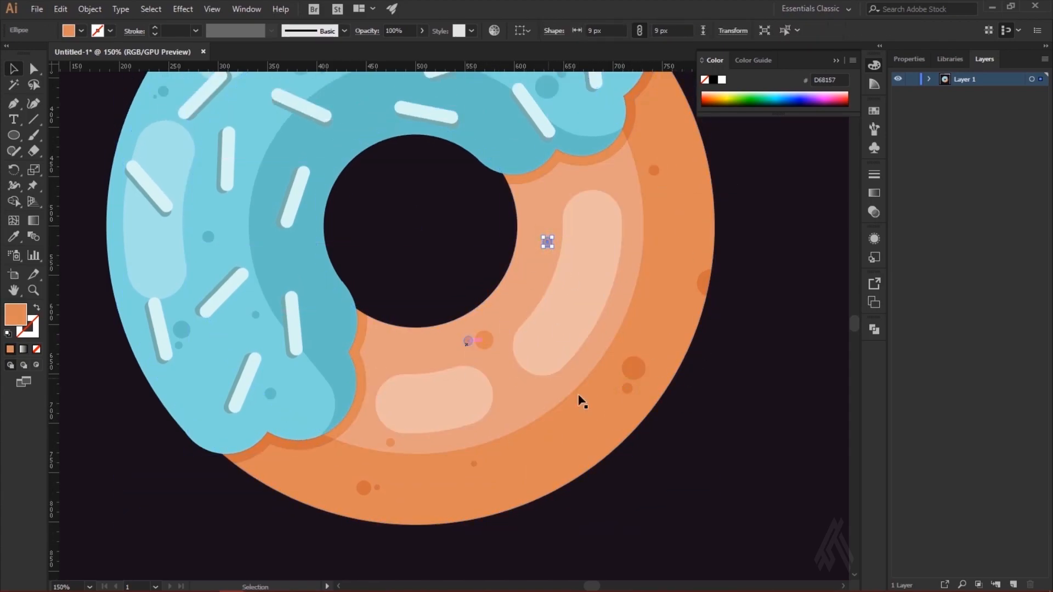
# Step: Clean up the cut-off dark orange spot at the dough's right edge by deleting the leftover sliver along the outline
pyautogui.click(774, 383)
pyautogui.hotkey('ctrl', '-')
pyautogui.hotkey('ctrl', '-')
pyautogui.scroll(-1, 773, 390)
pyautogui.hotkey('ctrl', '+')
pyautogui.hotkey('ctrl', '+')
pyautogui.hotkey('ctrl', '+')
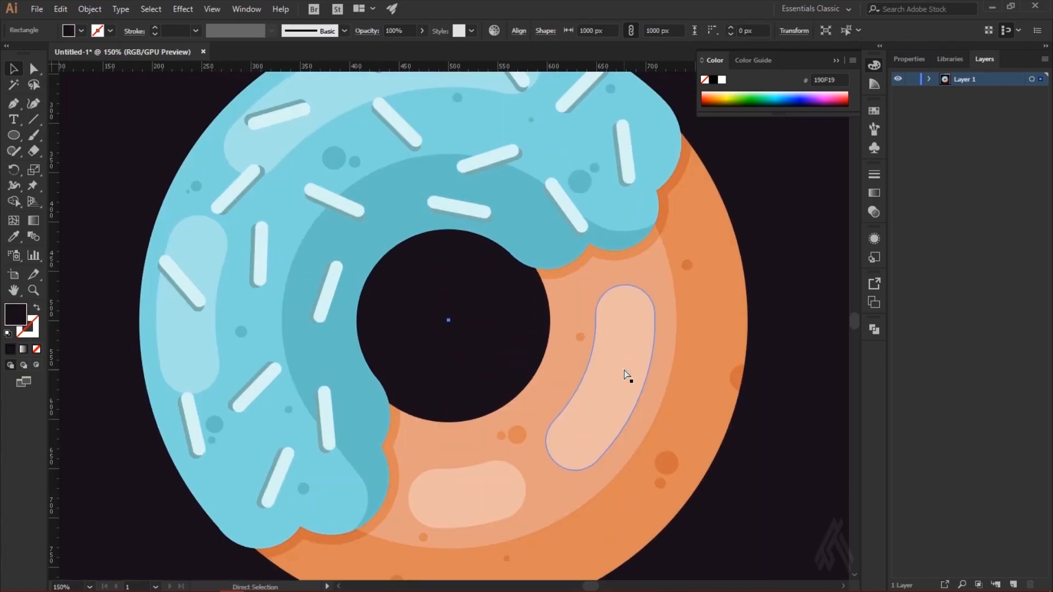
pyautogui.click(585, 235)
pyautogui.moveTo(836, 399); pyautogui.dragTo(583, 221)
pyautogui.click(655, 242)
pyautogui.click(646, 227)
pyautogui.click(583, 226)
pyautogui.hotkey('ctrl', '+')
pyautogui.hotkey('ctrl', '+')
pyautogui.keyDown('shift'); pyautogui.click(423, 425); pyautogui.keyUp('shift')
pyautogui.hotkey('shift', 'm')
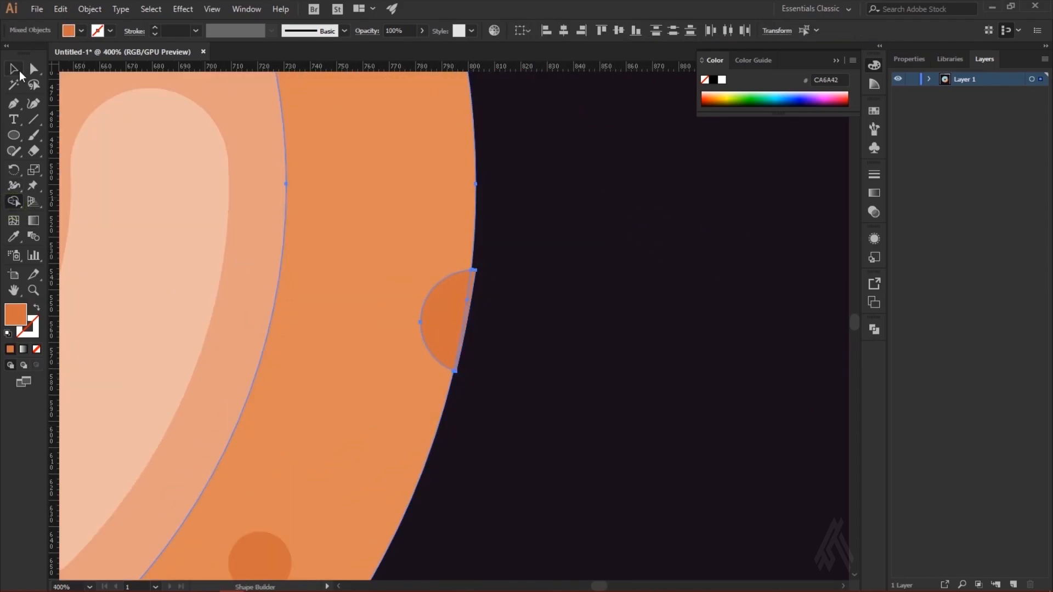
pyautogui.click(34, 68)
pyautogui.click(473, 278)
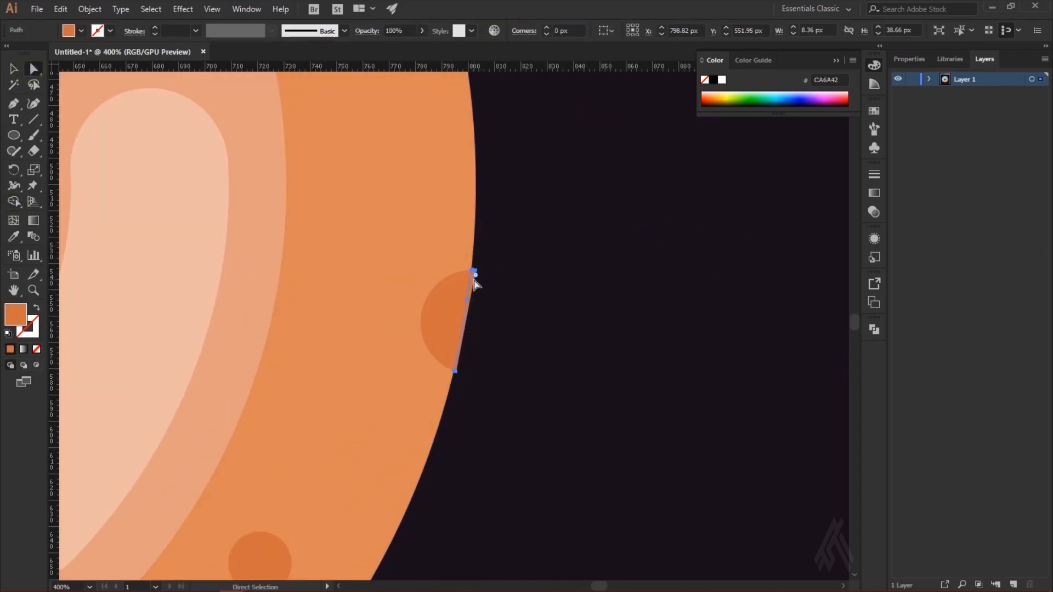
pyautogui.press('Delete')
# Step: Inspect the small spots on the lower dough and review the whole donut on its dark background
pyautogui.hotkey('ctrl', '-')
pyautogui.hotkey('ctrl', '-')
pyautogui.hotkey('ctrl', '-')
pyautogui.hotkey('ctrl', '-')
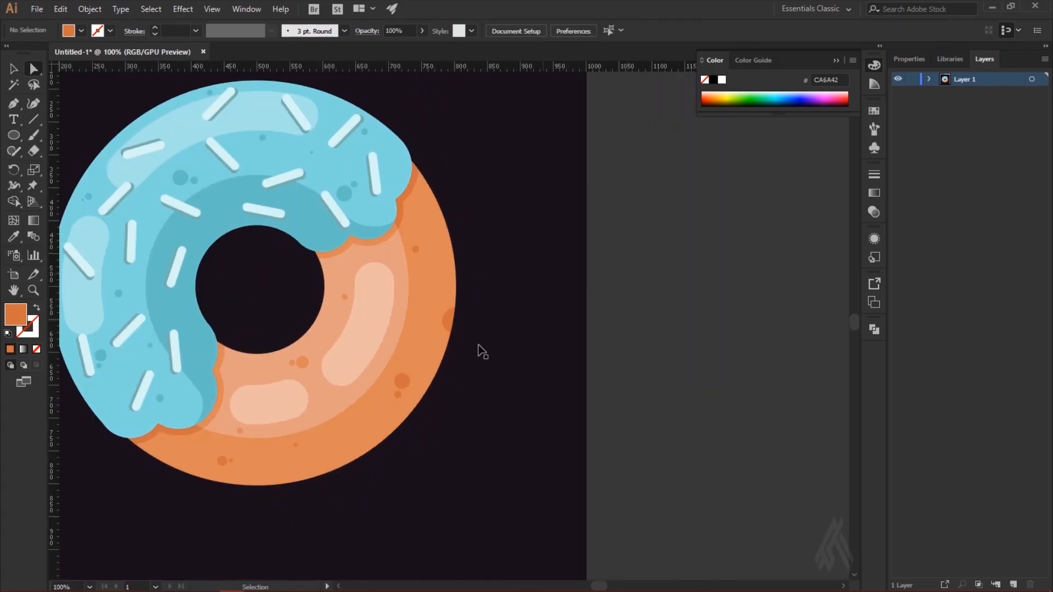
pyautogui.hotkey('ctrl', '+')
pyautogui.hotkey('ctrl', '+')
pyautogui.moveTo(264, 424); pyautogui.dragTo(481, 136)
pyautogui.click(359, 276)
pyautogui.press('v')
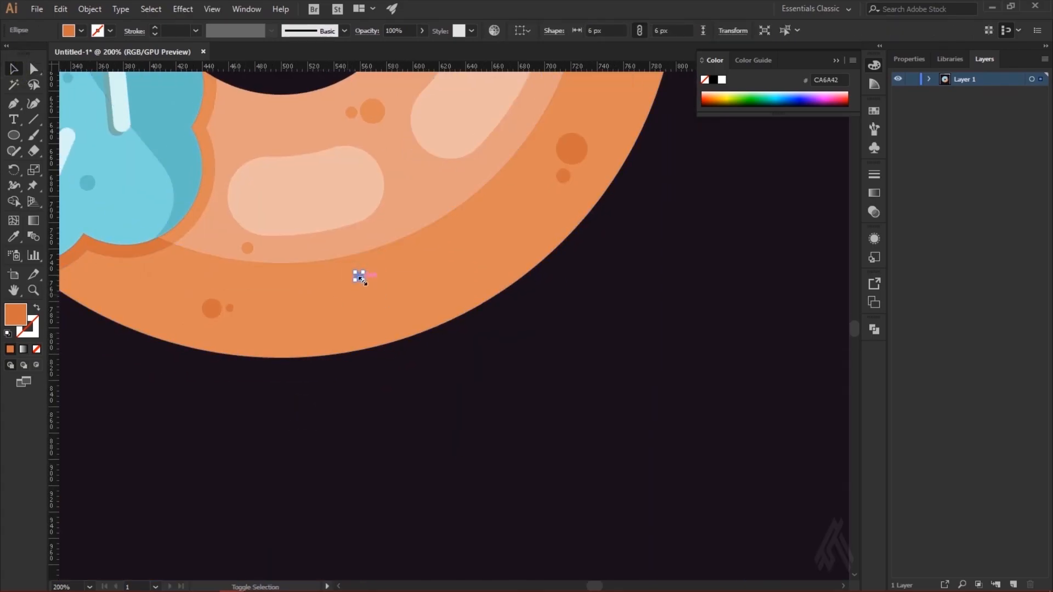
pyautogui.click(617, 384)
pyautogui.hotkey('ctrl', '1')
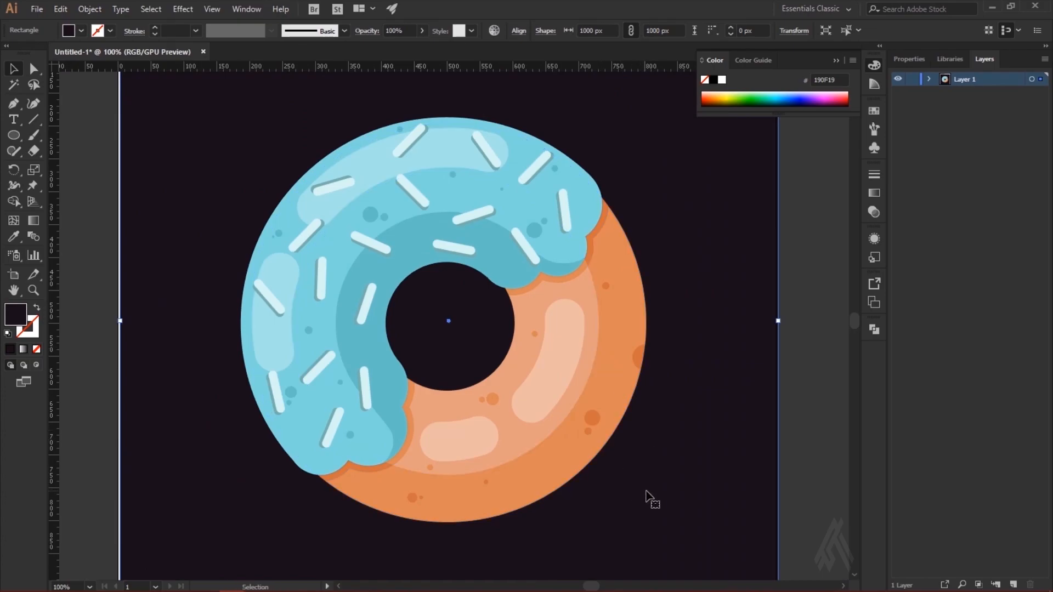
pyautogui.hotkey('ctrl', '-')
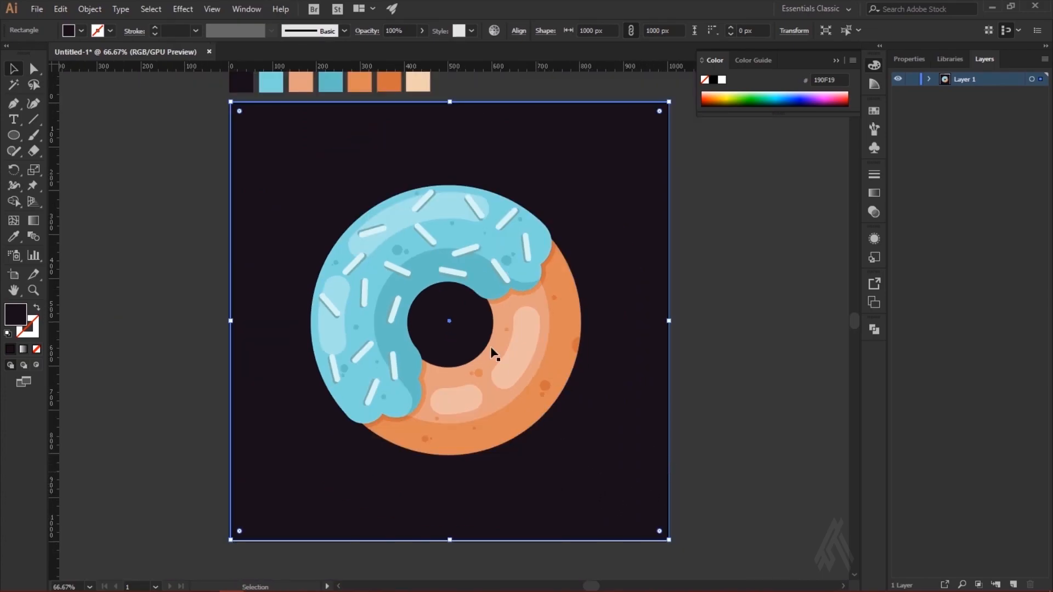
pyautogui.click(821, 362)
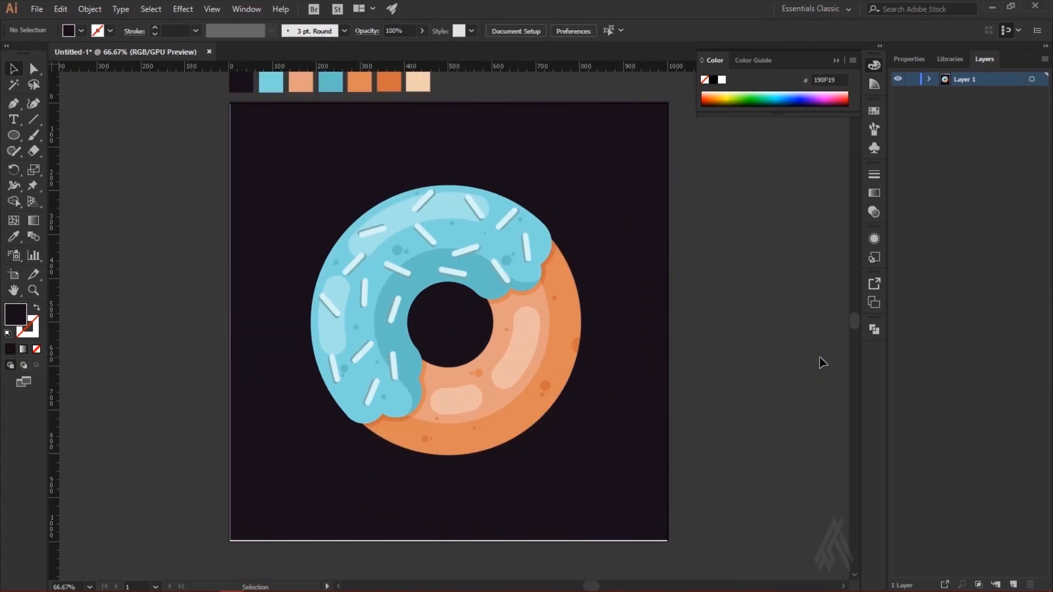